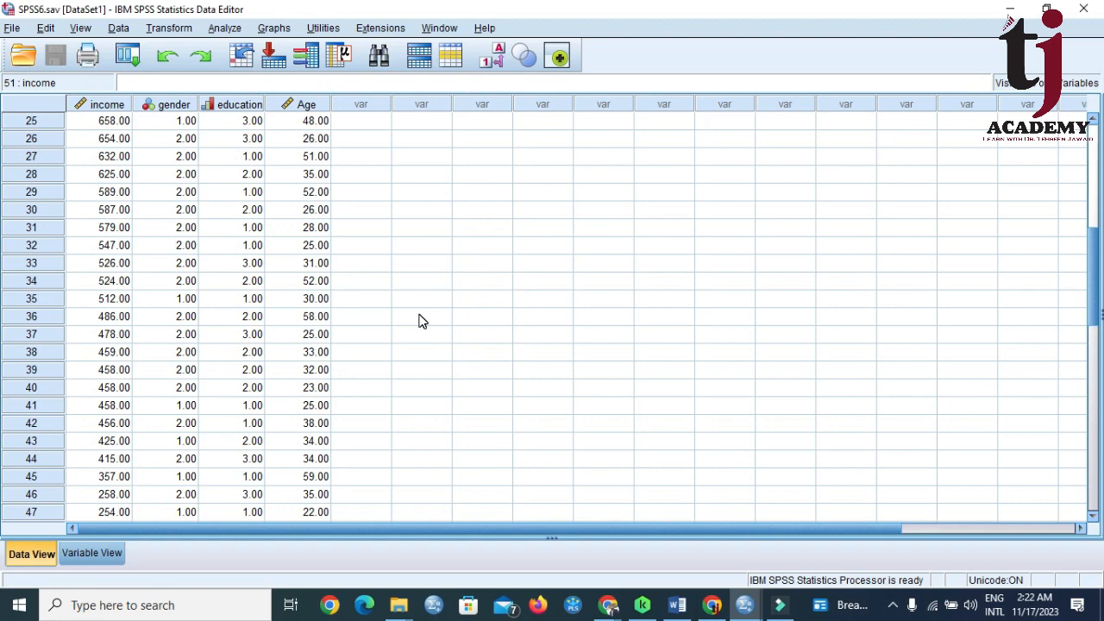
- Check the value labels defined for the gender variable and close them without changes
scroll(423, 321, "up", 8)
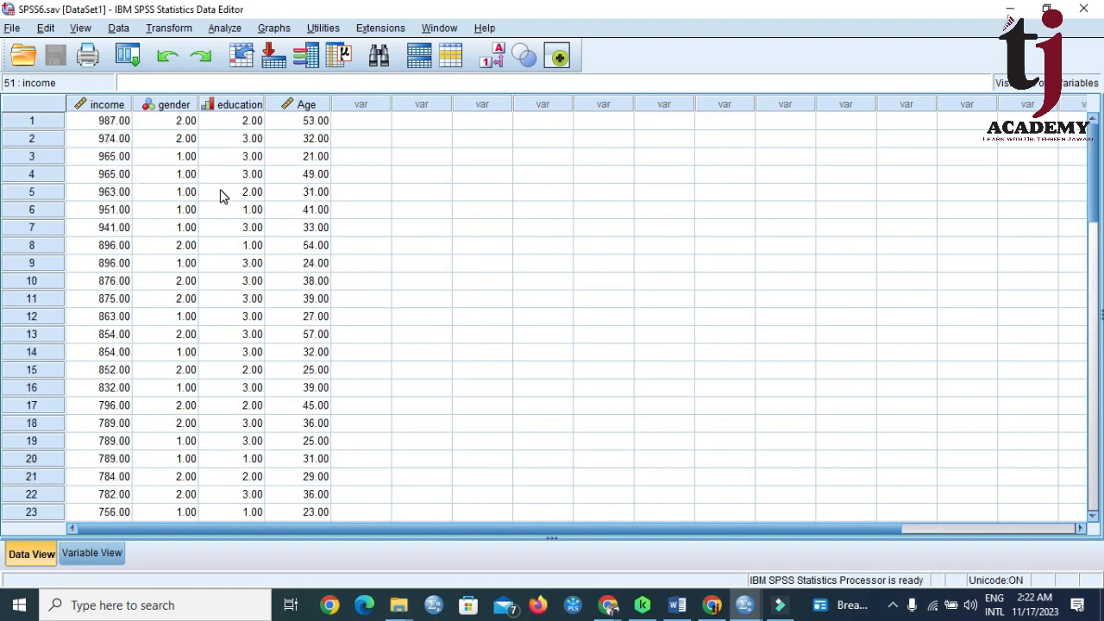
double_click(173, 105)
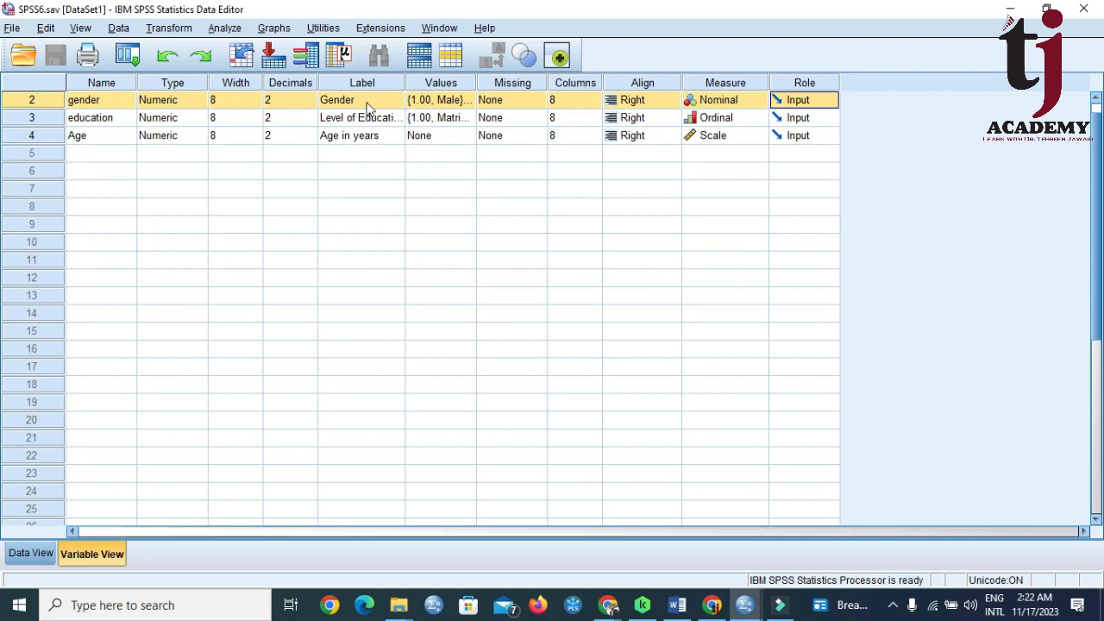
left_click(445, 100)
left_click(468, 100)
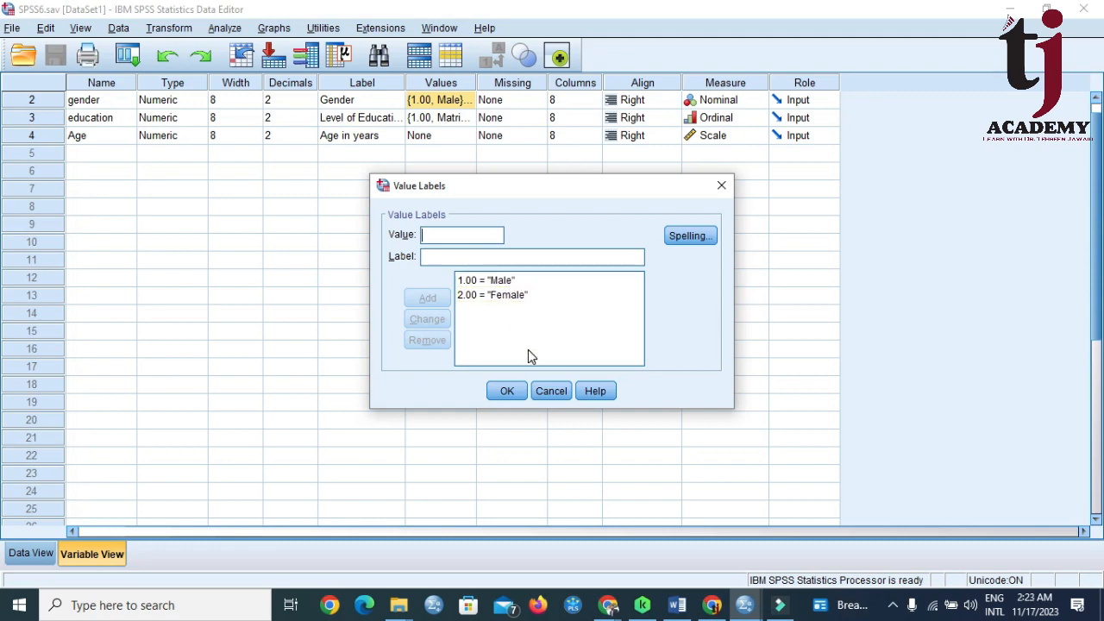
left_click(565, 392)
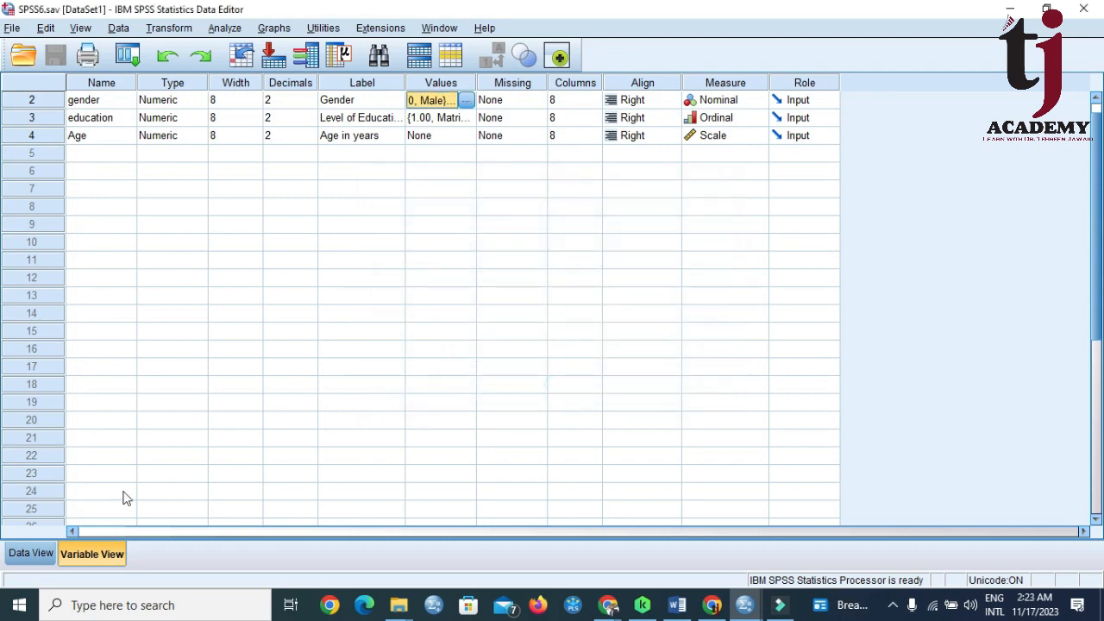
- Enter 11 as the gender value in row 51, the first empty case below the data
left_click(28, 562)
scroll(204, 362, "down", 3)
scroll(204, 362, "down", 10)
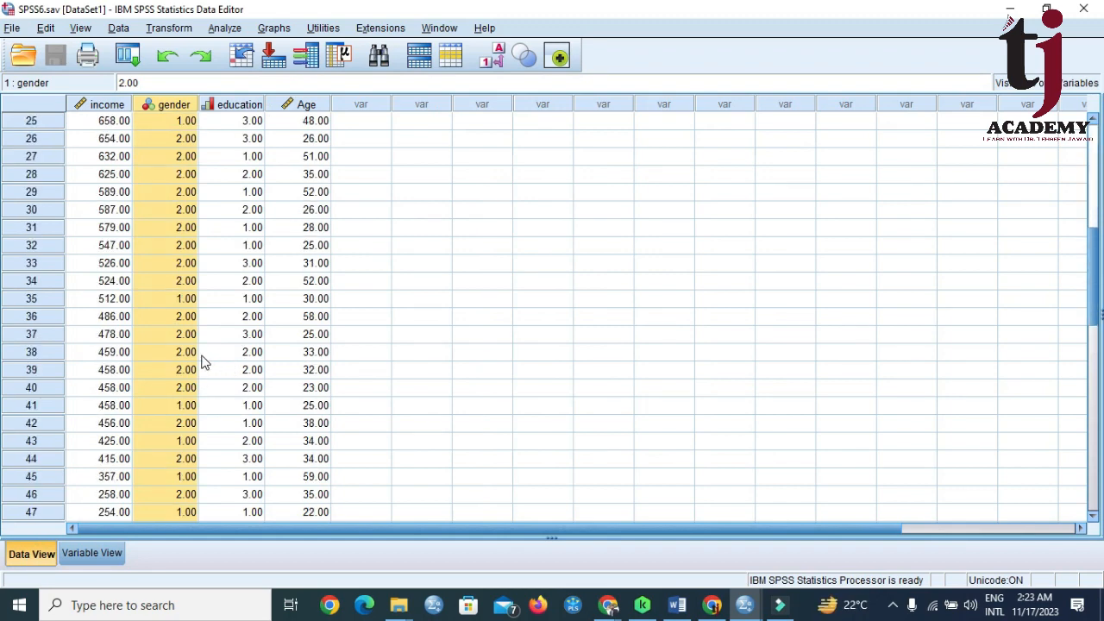
left_click(188, 315)
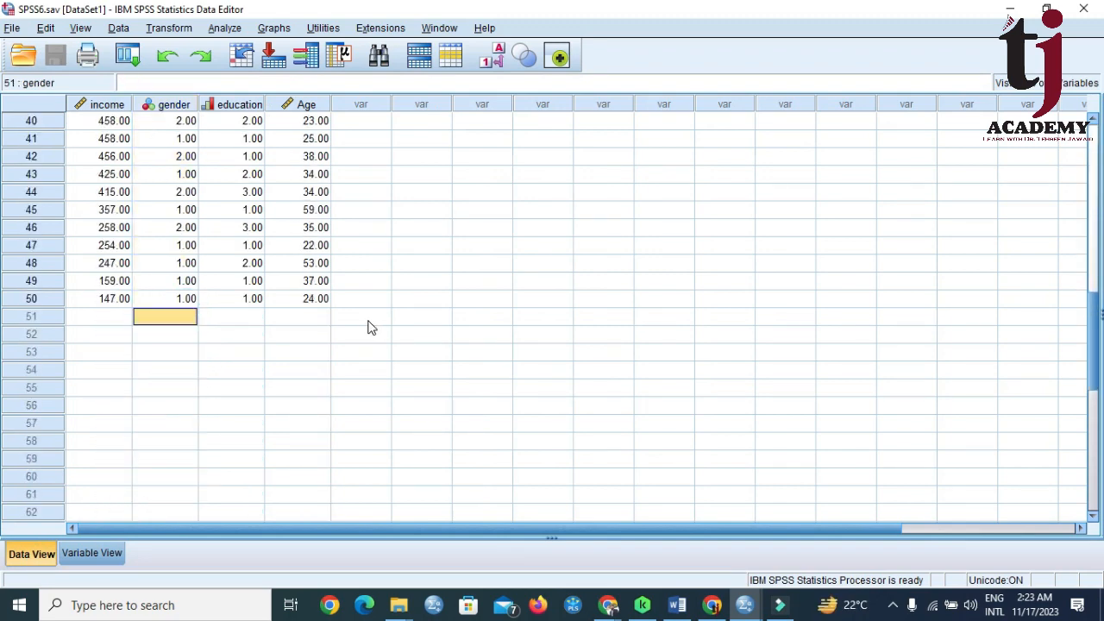
type("11")
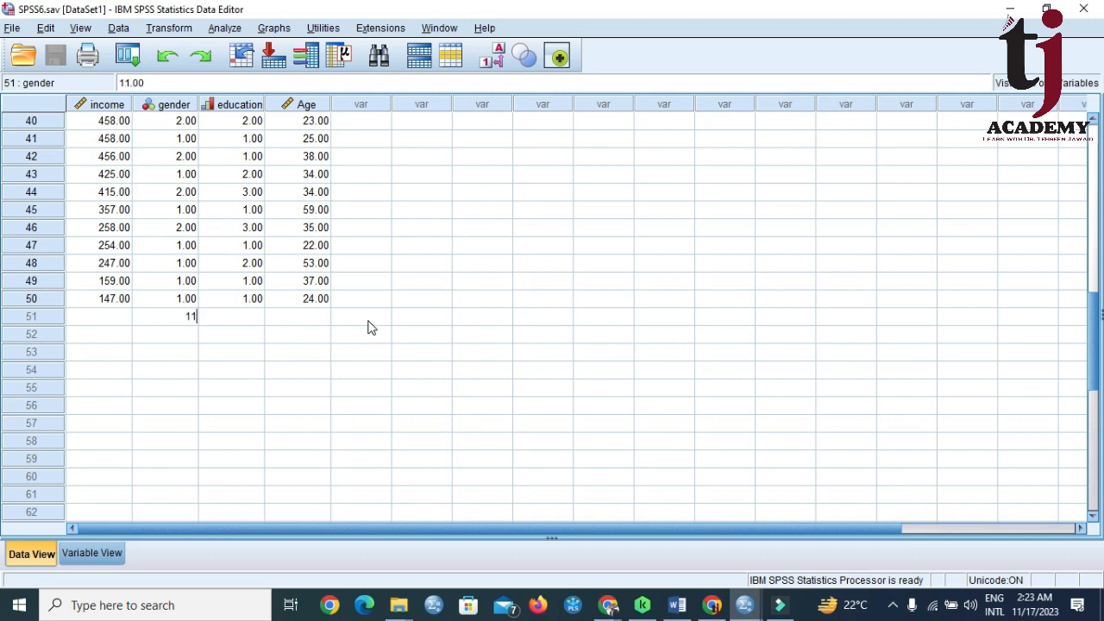
left_click(421, 387)
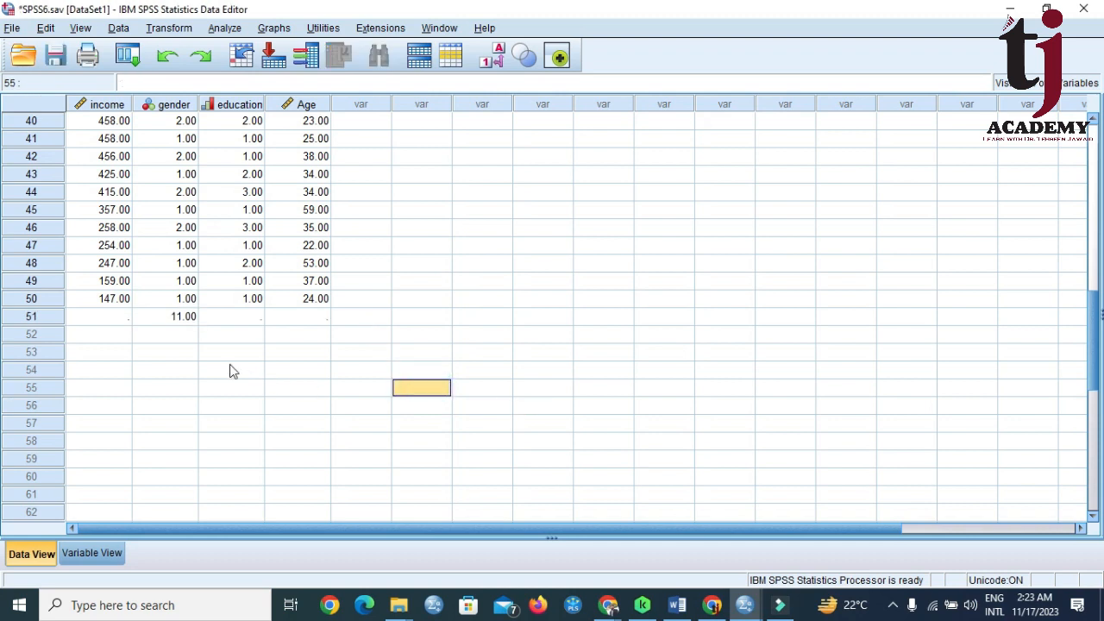
- Set up a Descriptives analysis with Gender as its only variable
scroll(201, 364, "up", 13)
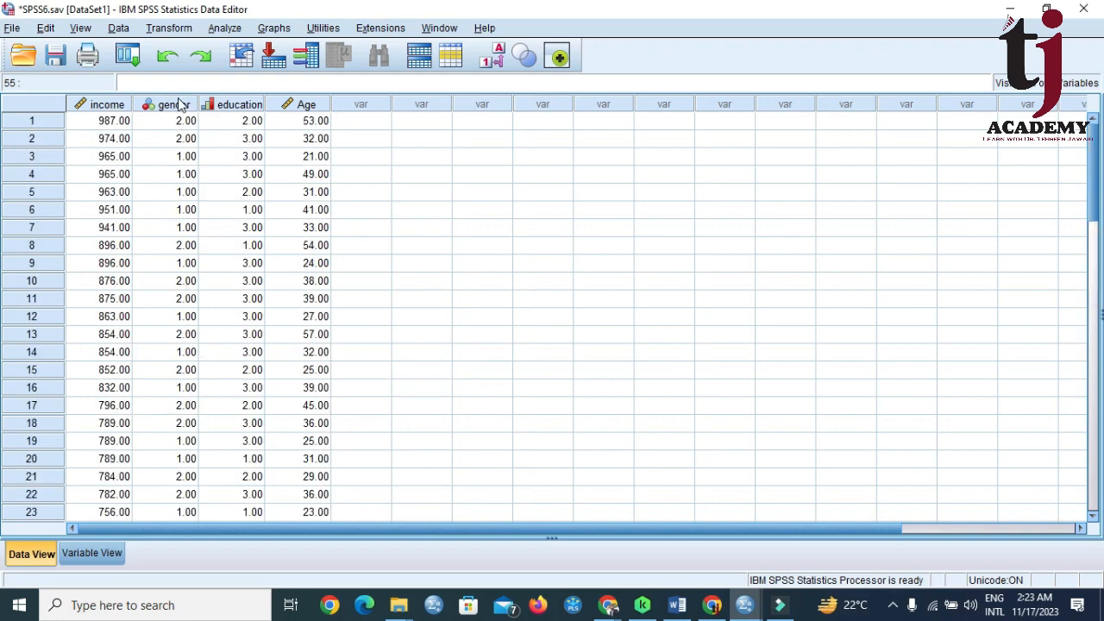
mouse_move(179, 105)
scroll(211, 259, "down", 9)
scroll(207, 332, "down", 5)
scroll(205, 332, "up", 14)
left_click(230, 32)
mouse_move(255, 73)
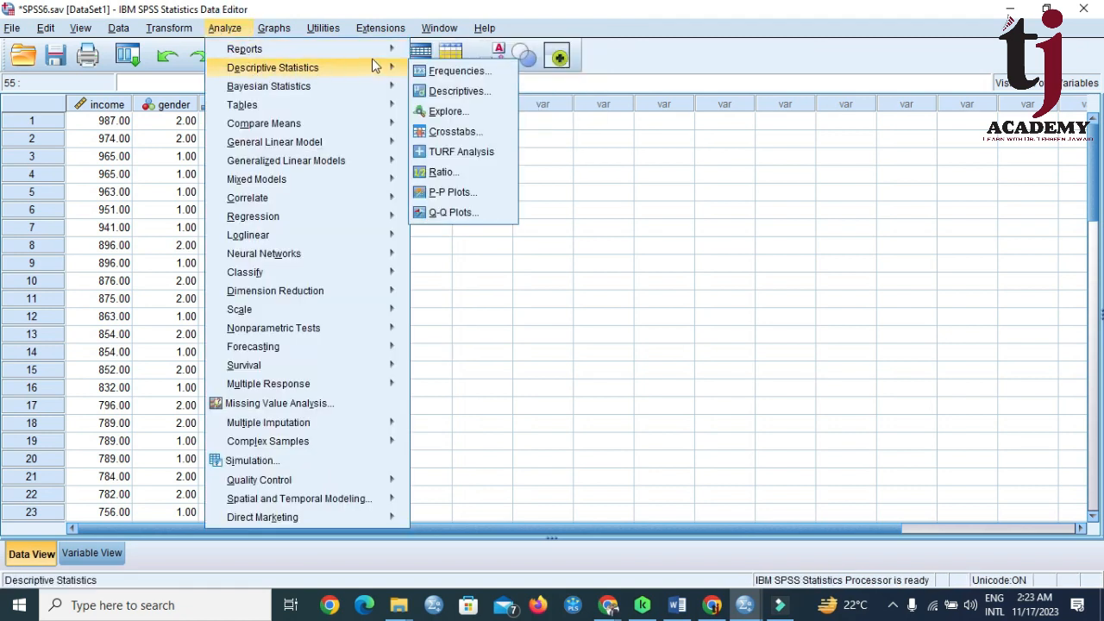
left_click(447, 93)
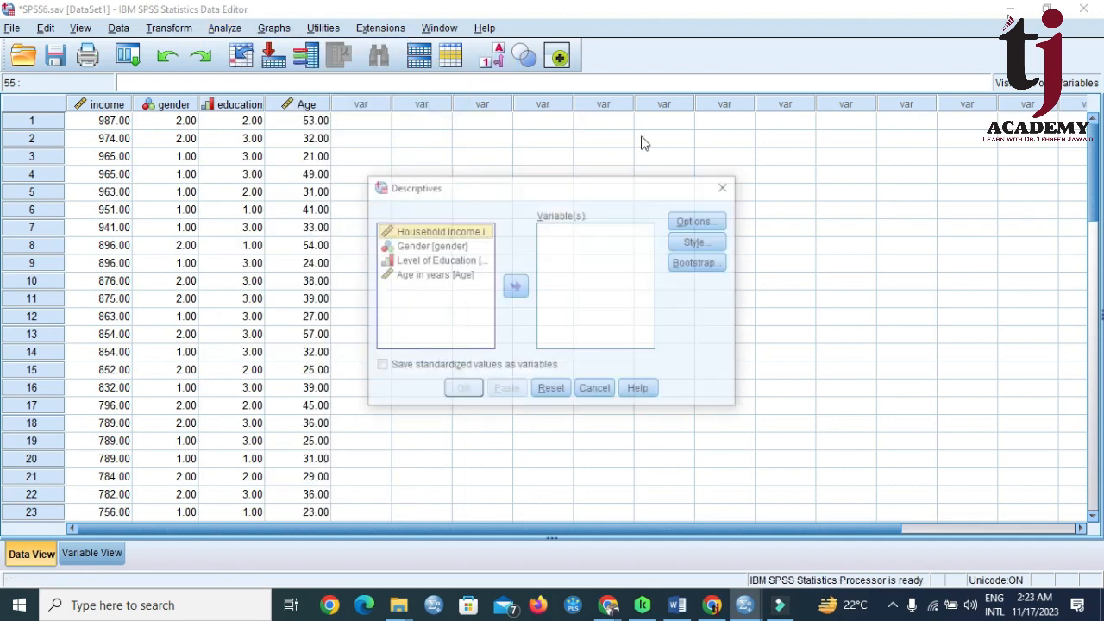
left_click(436, 248)
left_click(517, 286)
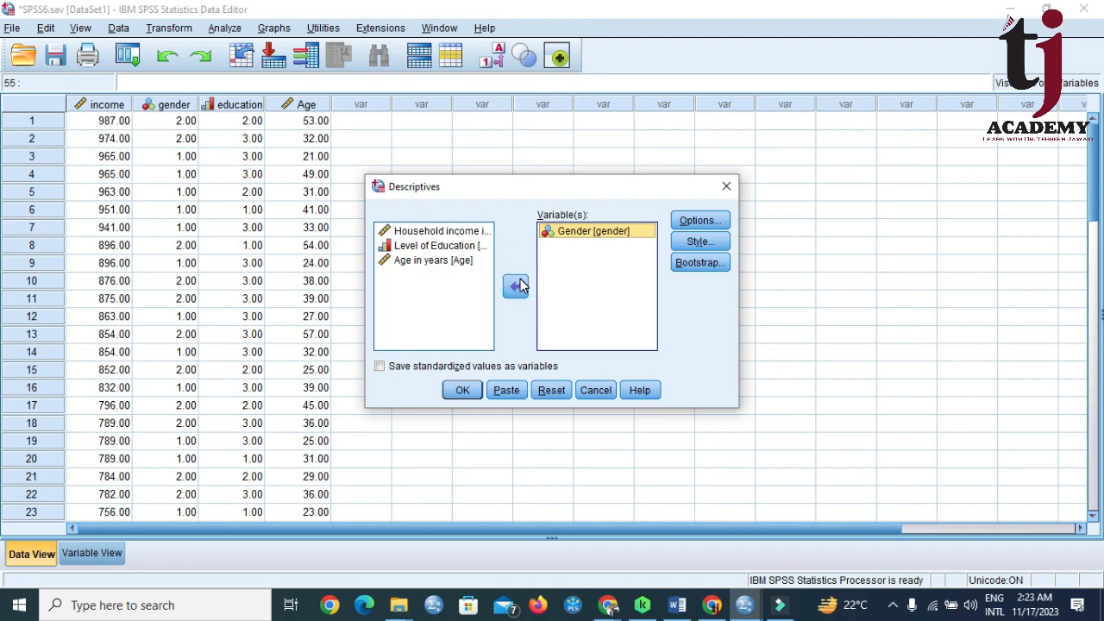
- Review the Descriptives statistics options without changing them and run the analysis
left_click(702, 222)
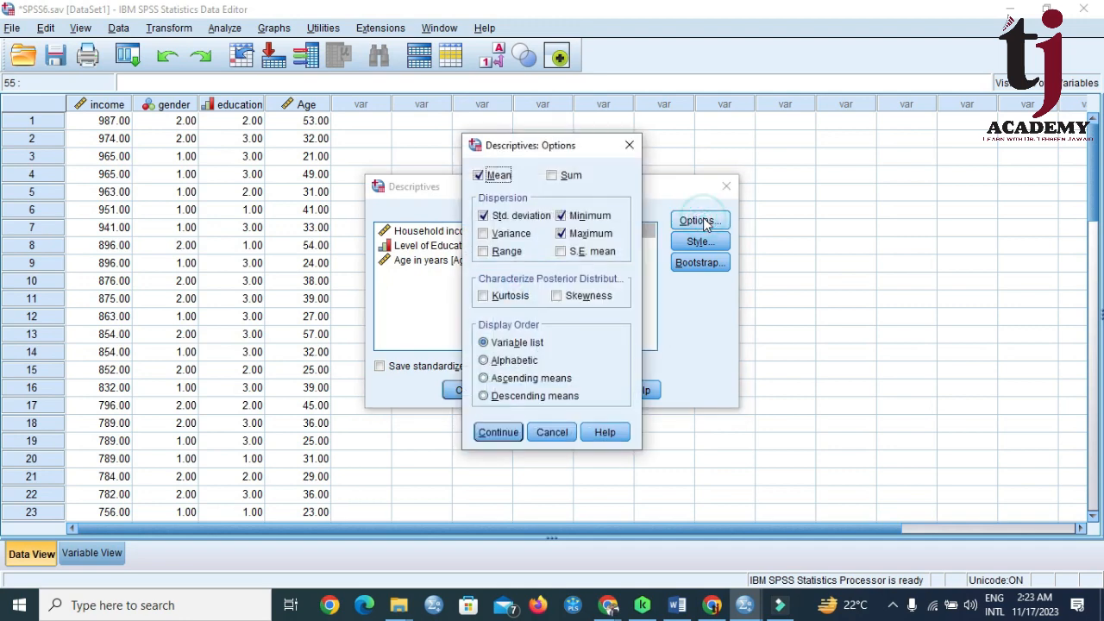
left_click(552, 432)
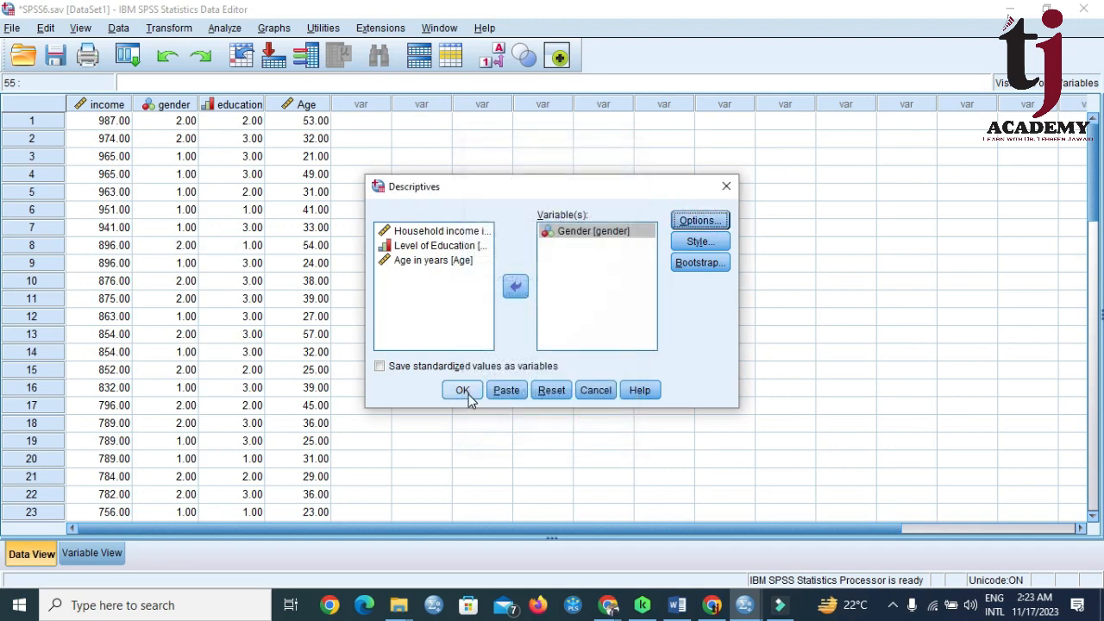
left_click(462, 391)
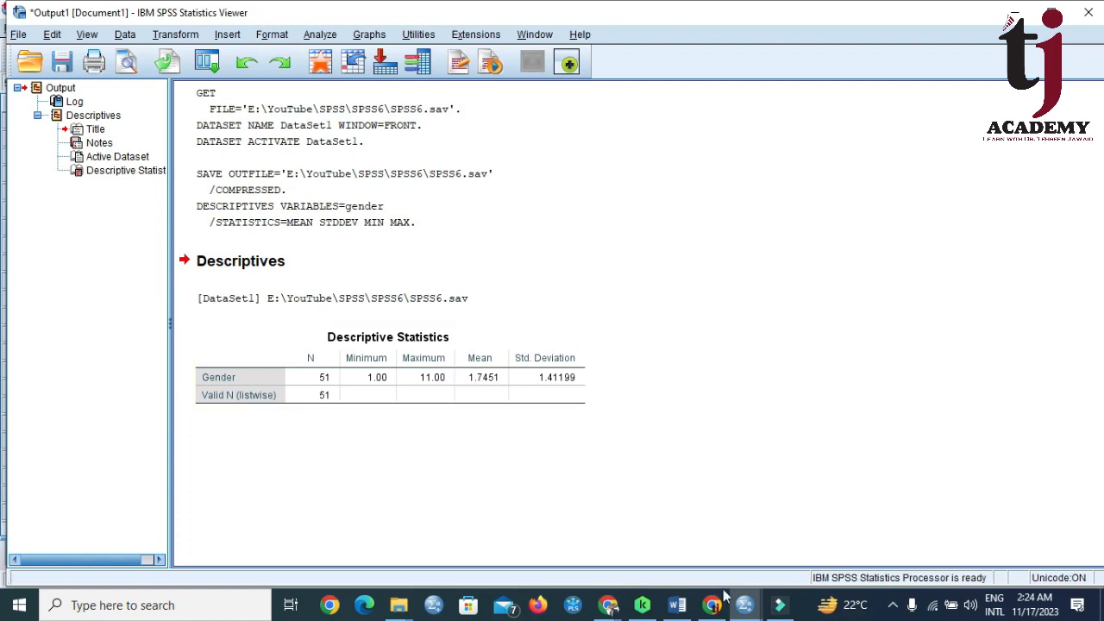
- Return to the data set, sort the cases by gender in descending order and select case 1
left_click(744, 604)
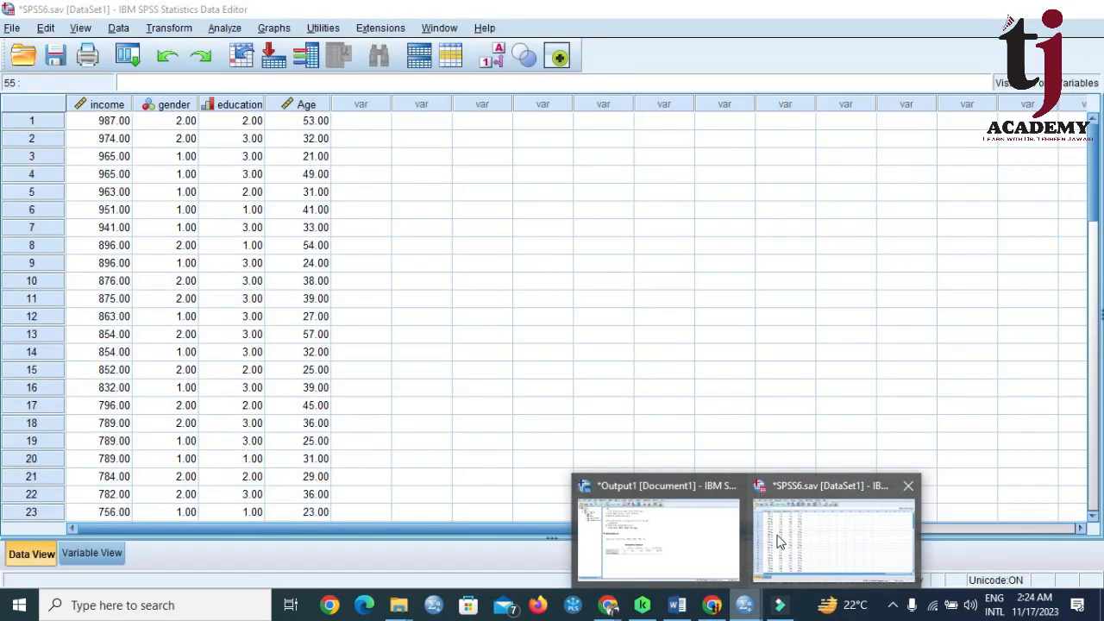
left_click(785, 539)
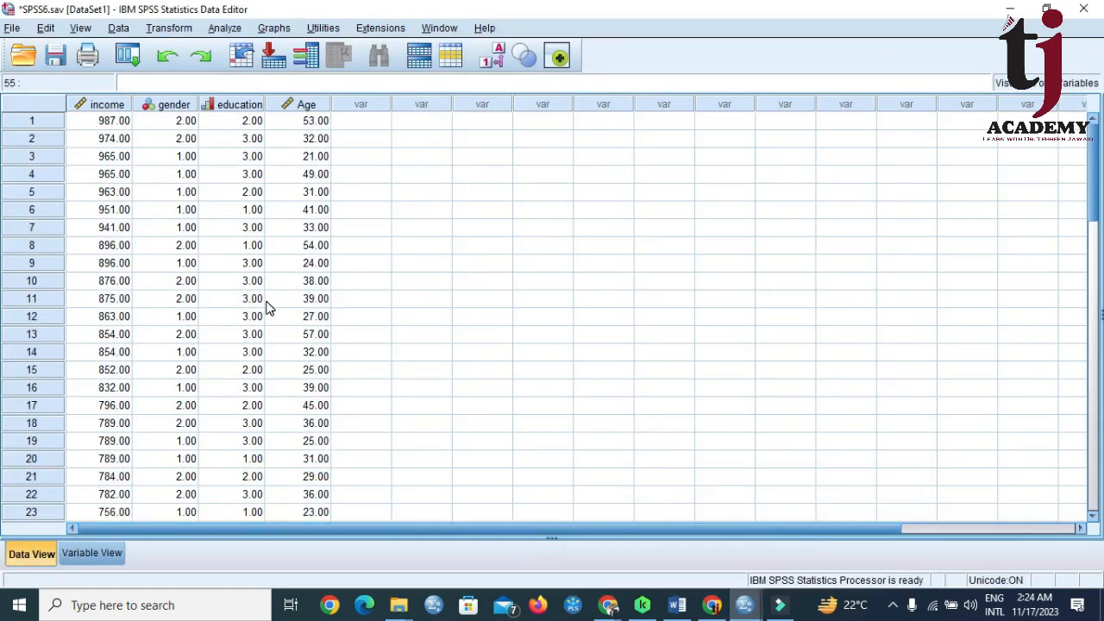
scroll(260, 301, "down", 10)
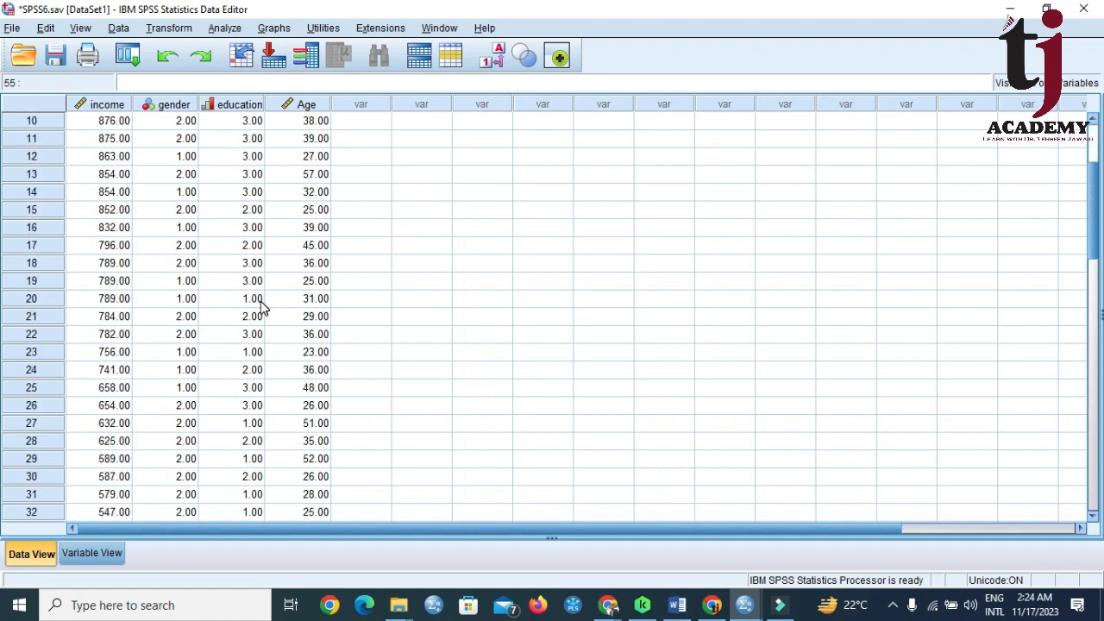
scroll(260, 302, "down", 1)
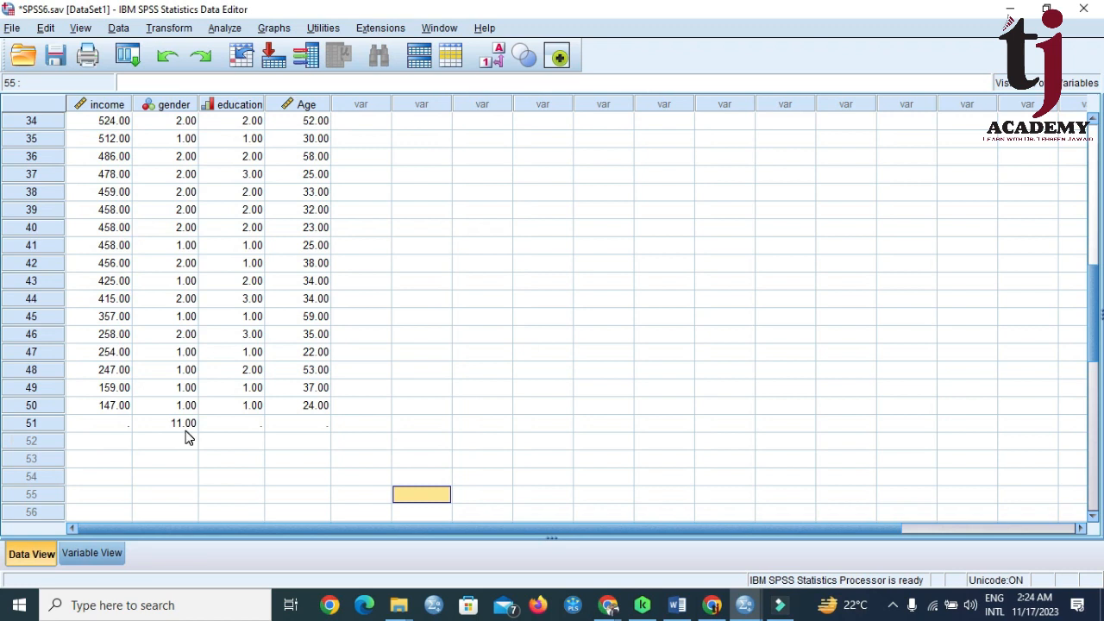
scroll(193, 430, "up", 11)
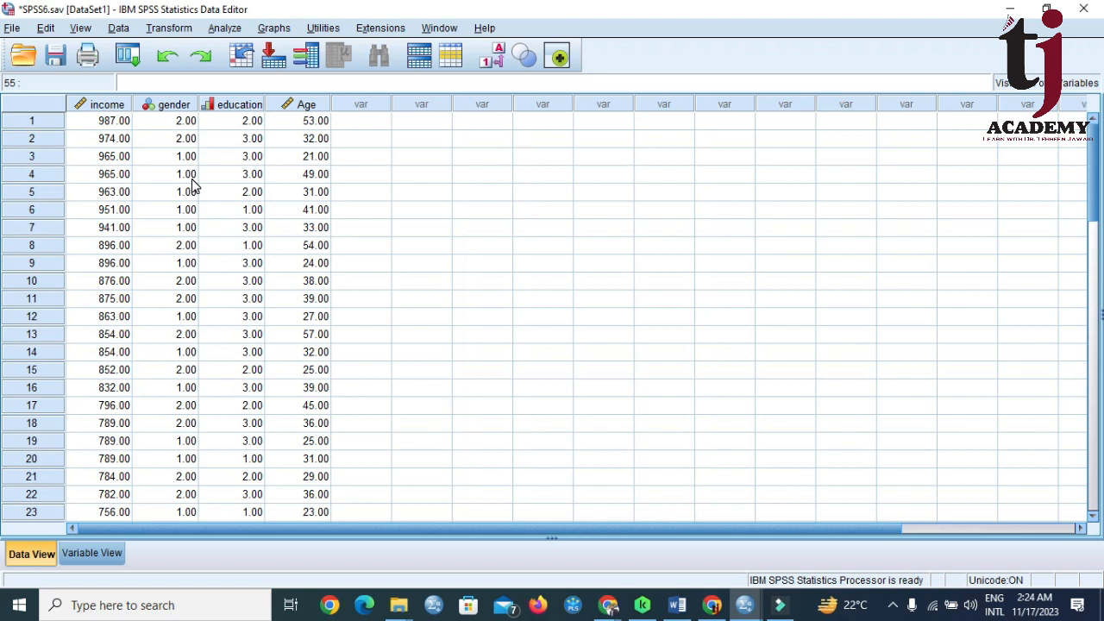
right_click(188, 110)
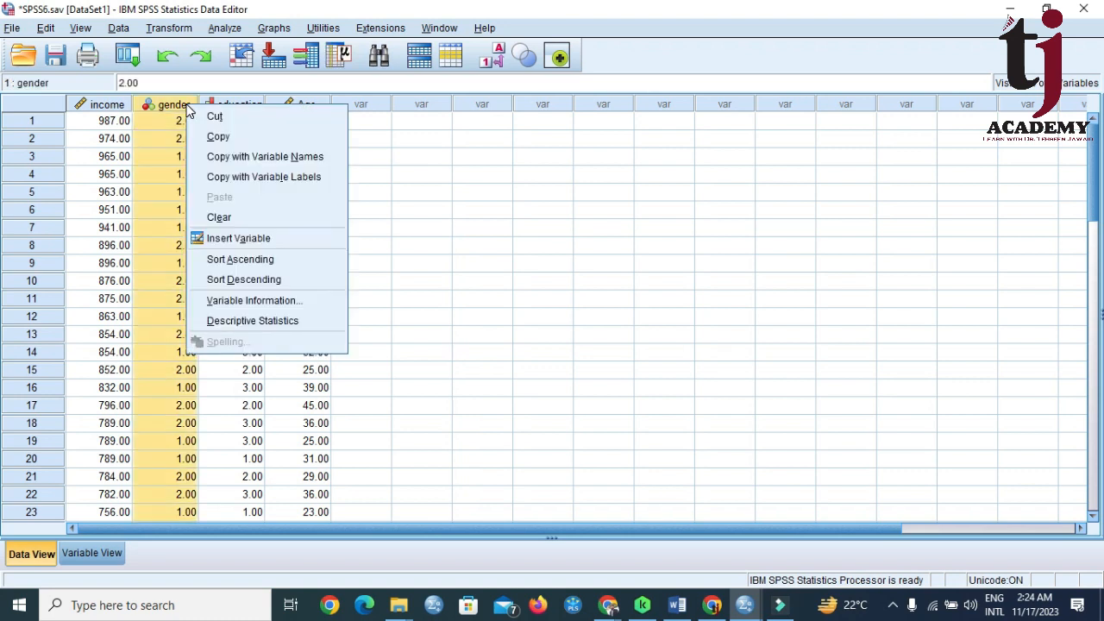
left_click(294, 287)
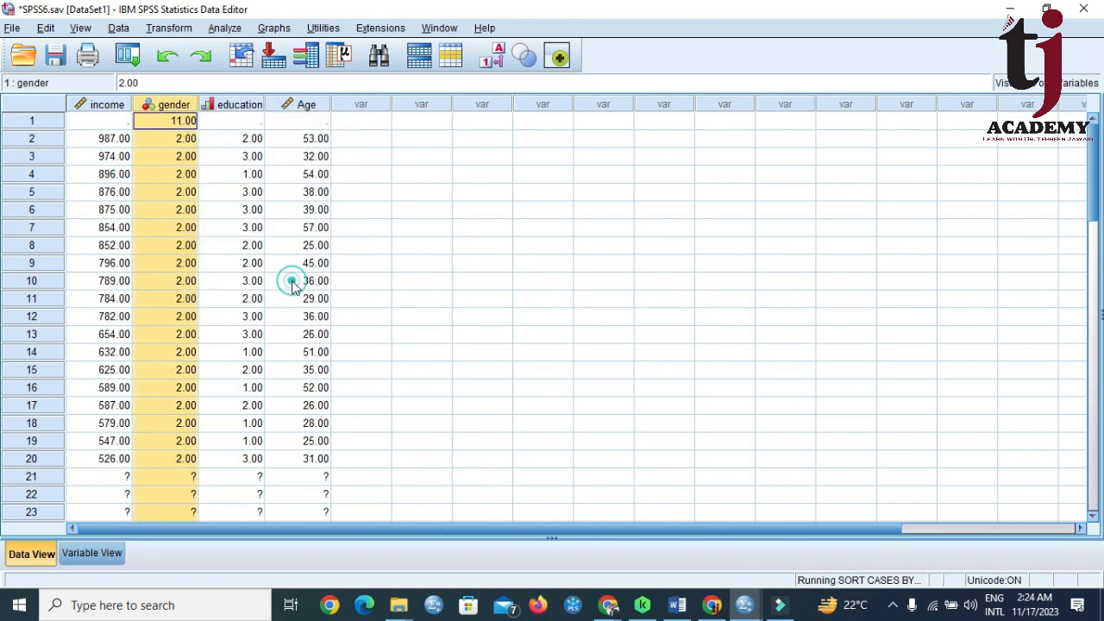
left_click(188, 128)
left_click(47, 128)
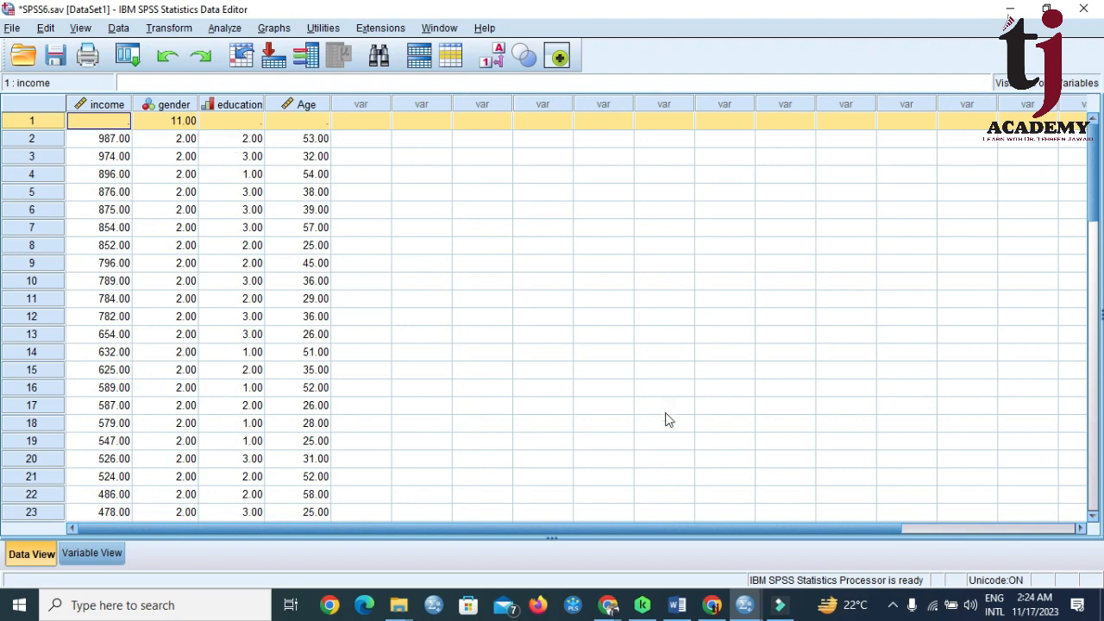
- Switch to Word to consult the outlier identification methods in How to identify outliers.docx, and return to SPSS
left_click(677, 608)
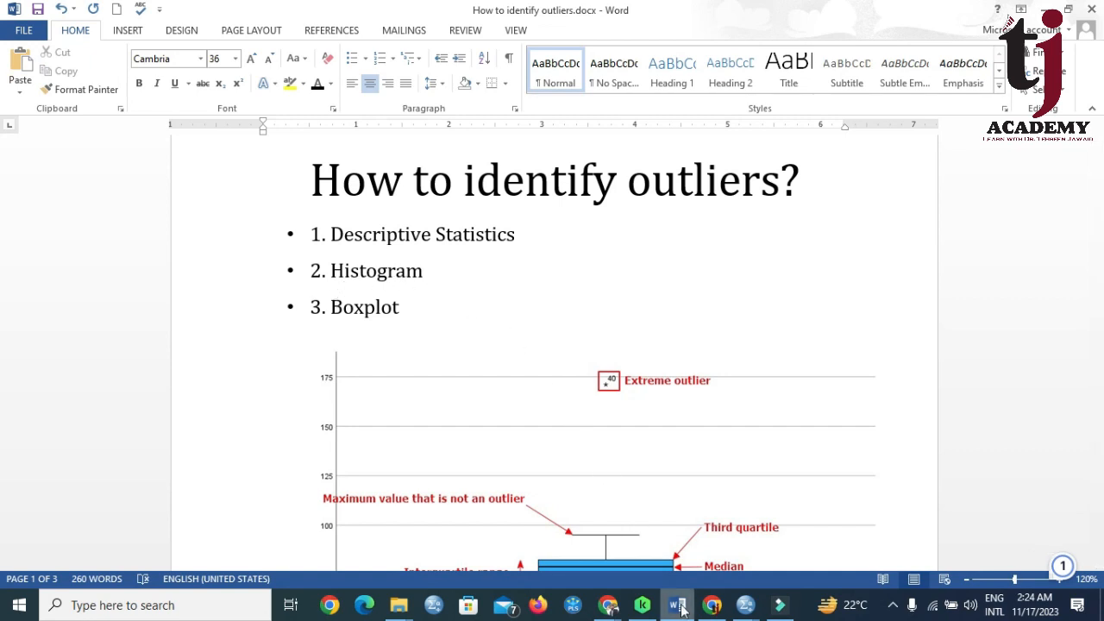
mouse_move(681, 605)
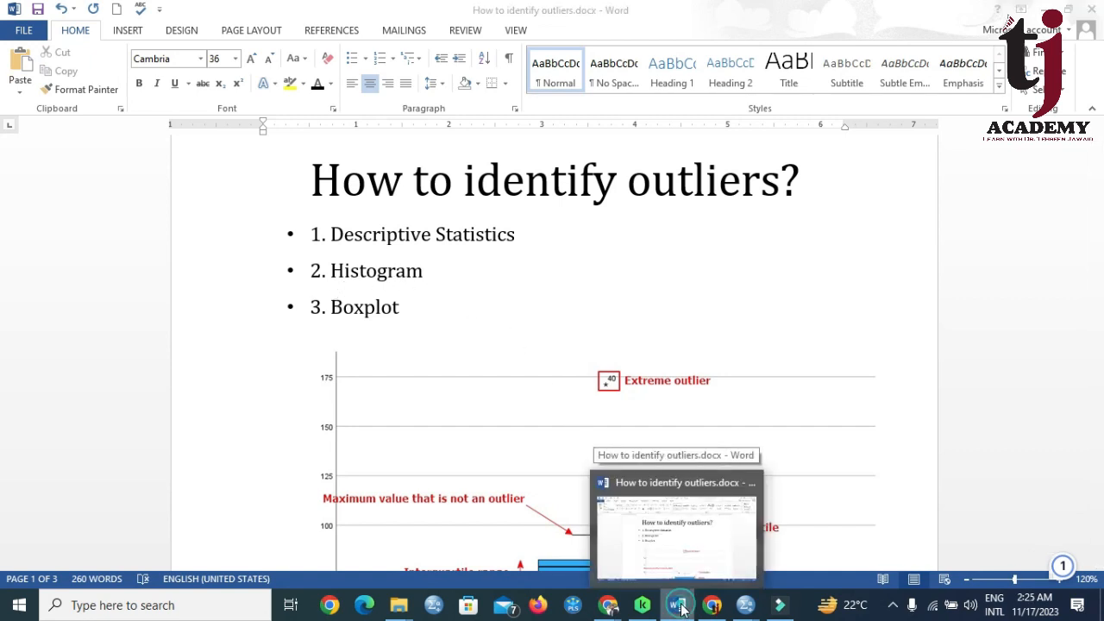
left_click(680, 605)
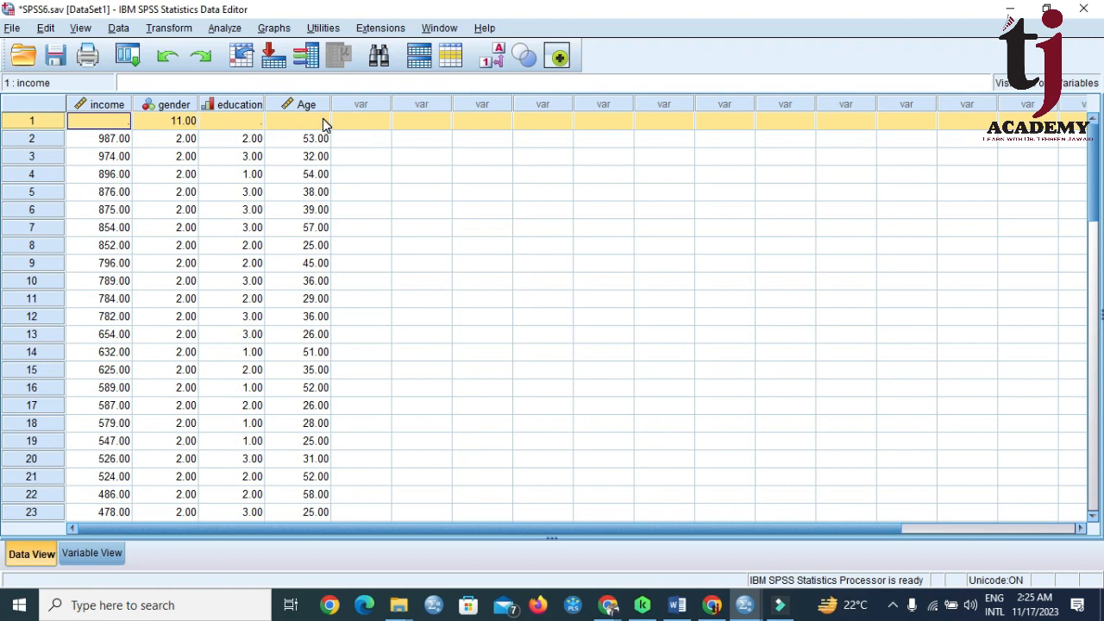
- Set up a Frequencies analysis of Age in years with the display of frequency tables turned off
left_click(225, 29)
mouse_move(281, 70)
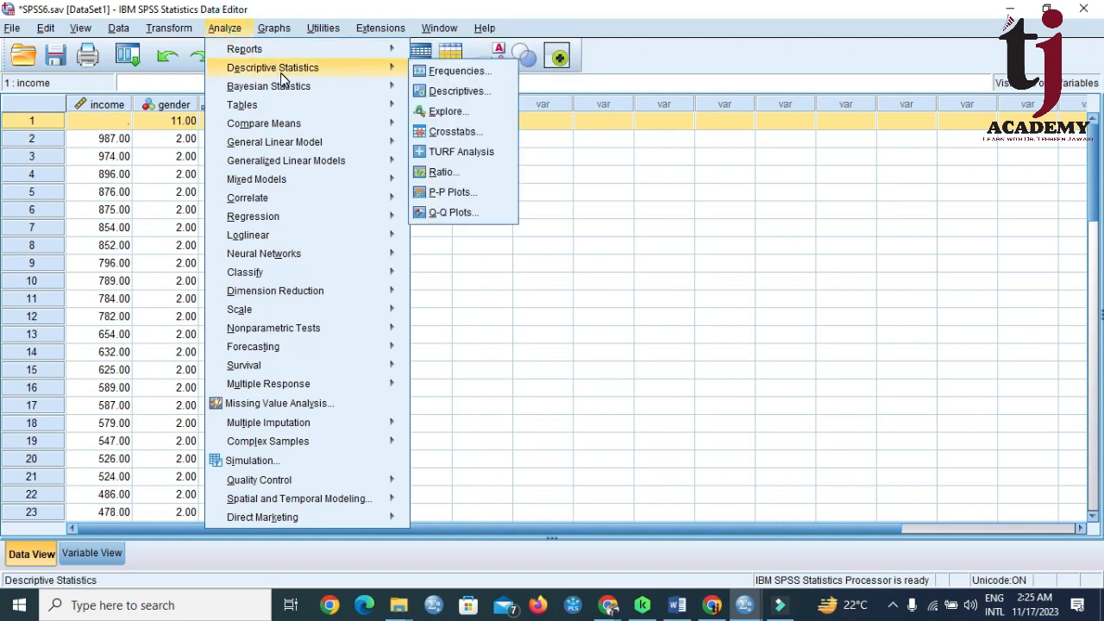
left_click(444, 72)
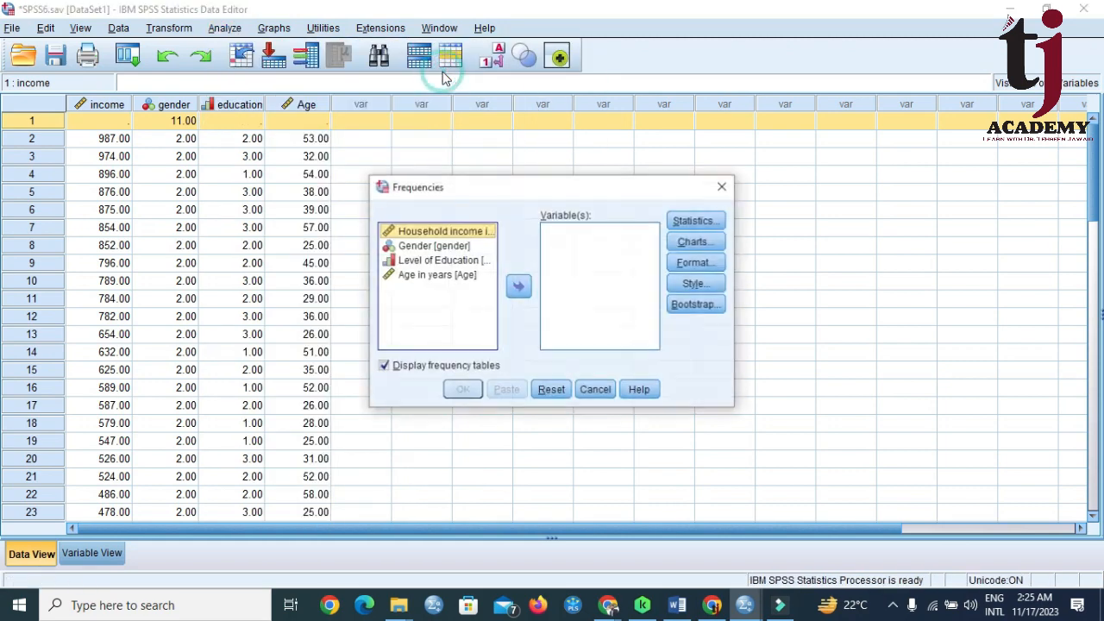
left_click(384, 366)
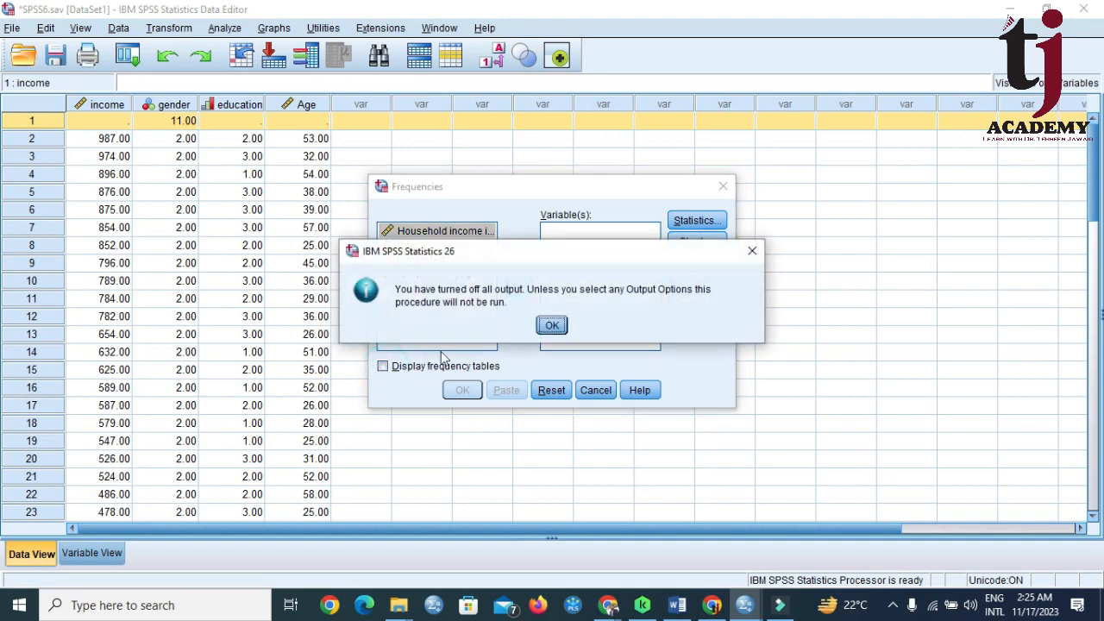
left_click(545, 325)
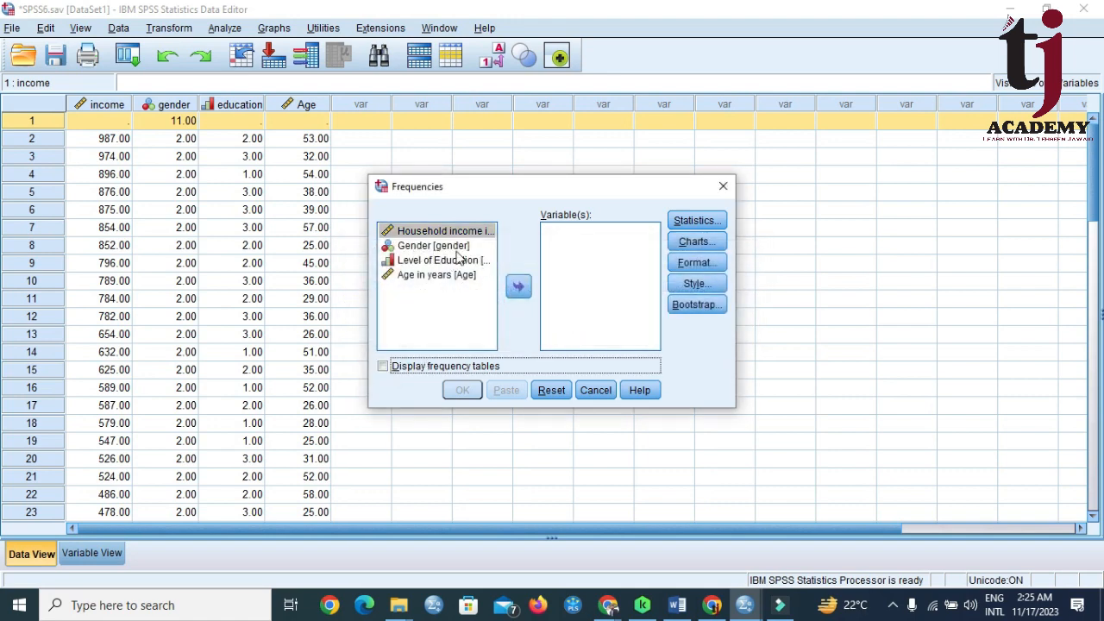
left_click(433, 278)
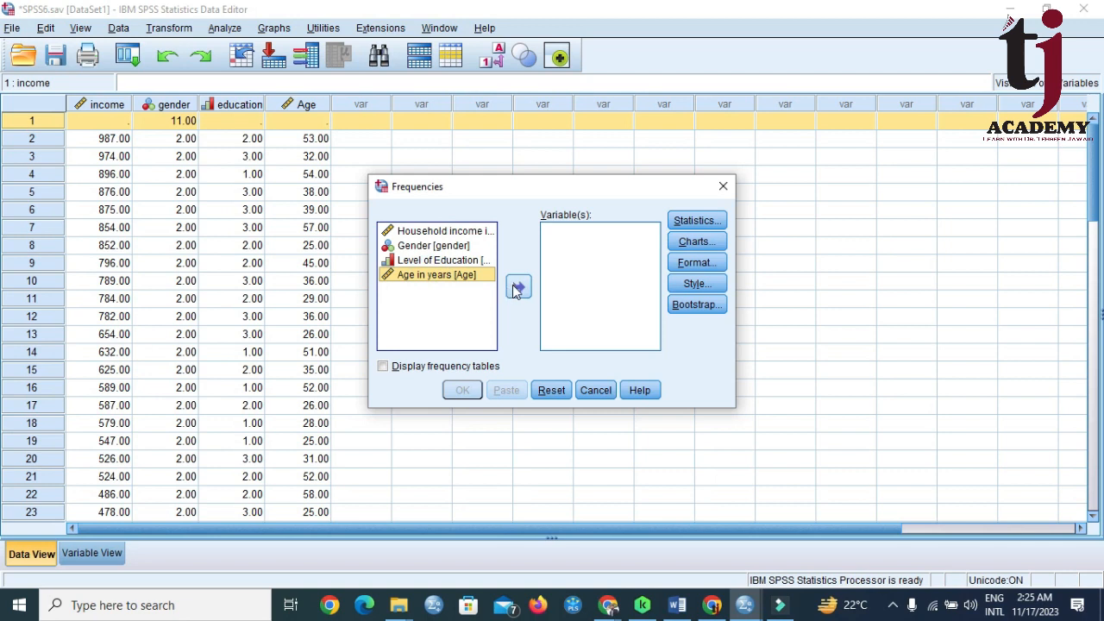
left_click(517, 287)
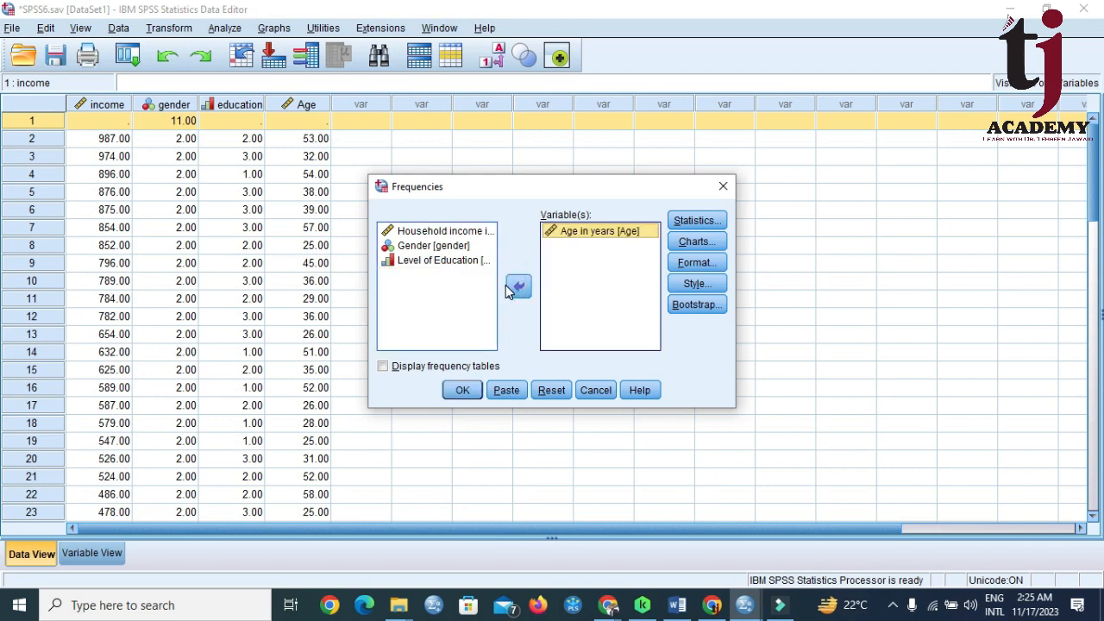
- Choose a histogram without a normal curve as the Frequencies chart and run the analysis
left_click(689, 243)
left_click(504, 292)
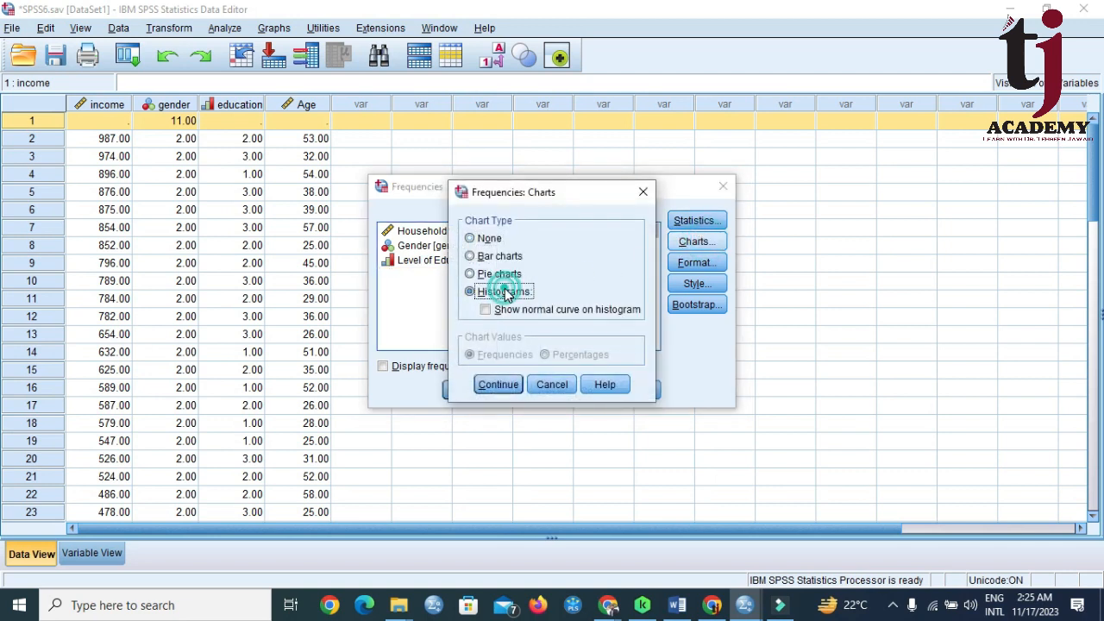
left_click(503, 385)
left_click(470, 393)
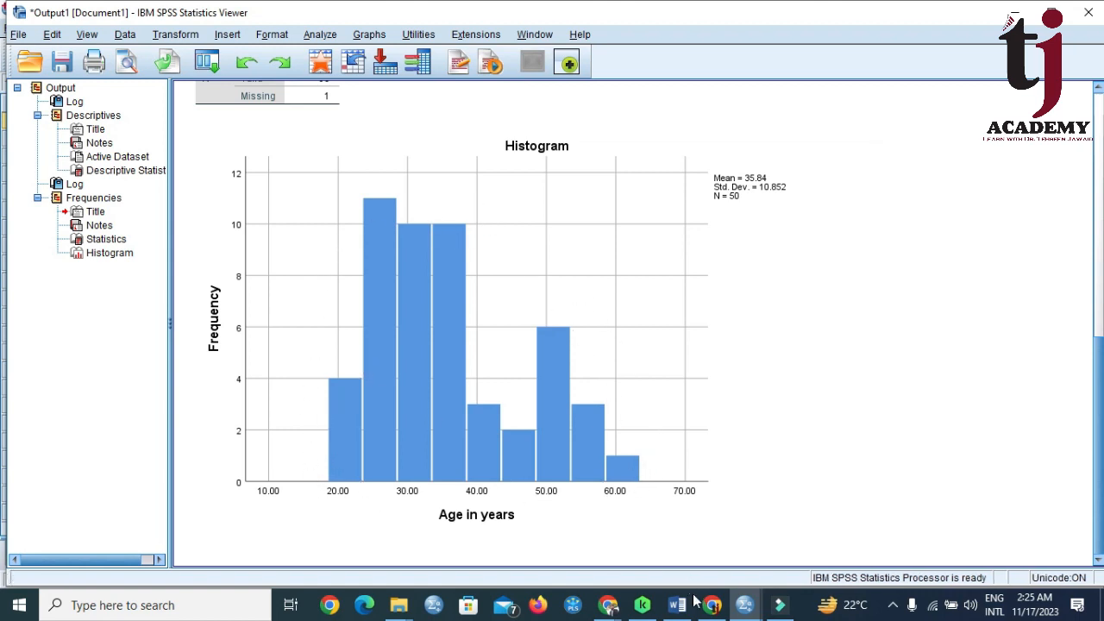
- Return to the SPSS6.sav data set and enter 90 as the Age value of case 1
left_click(745, 604)
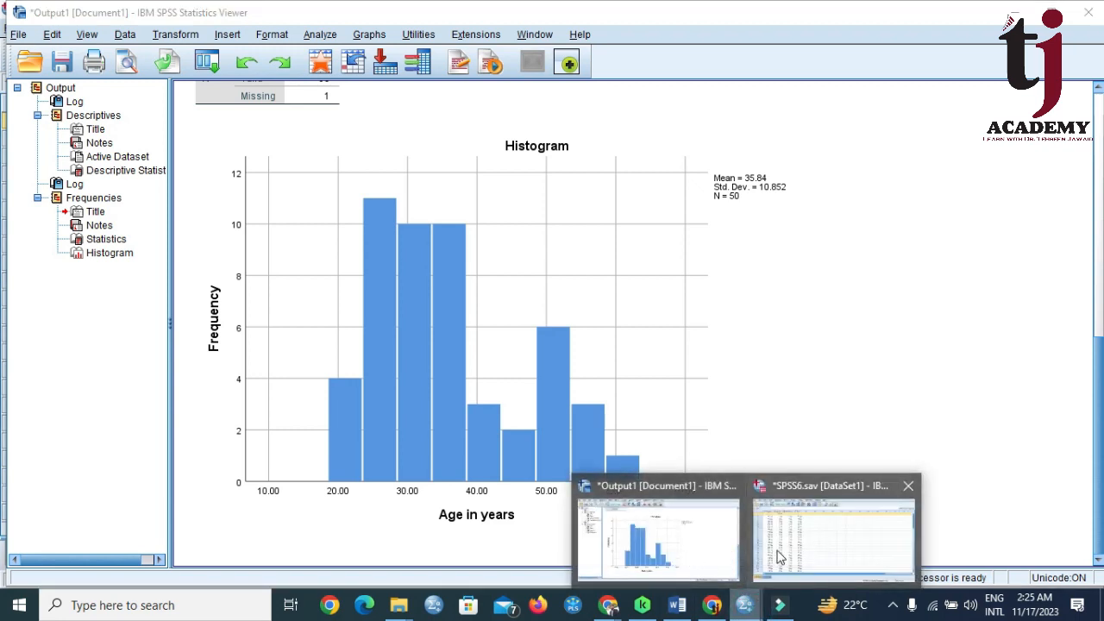
left_click(825, 553)
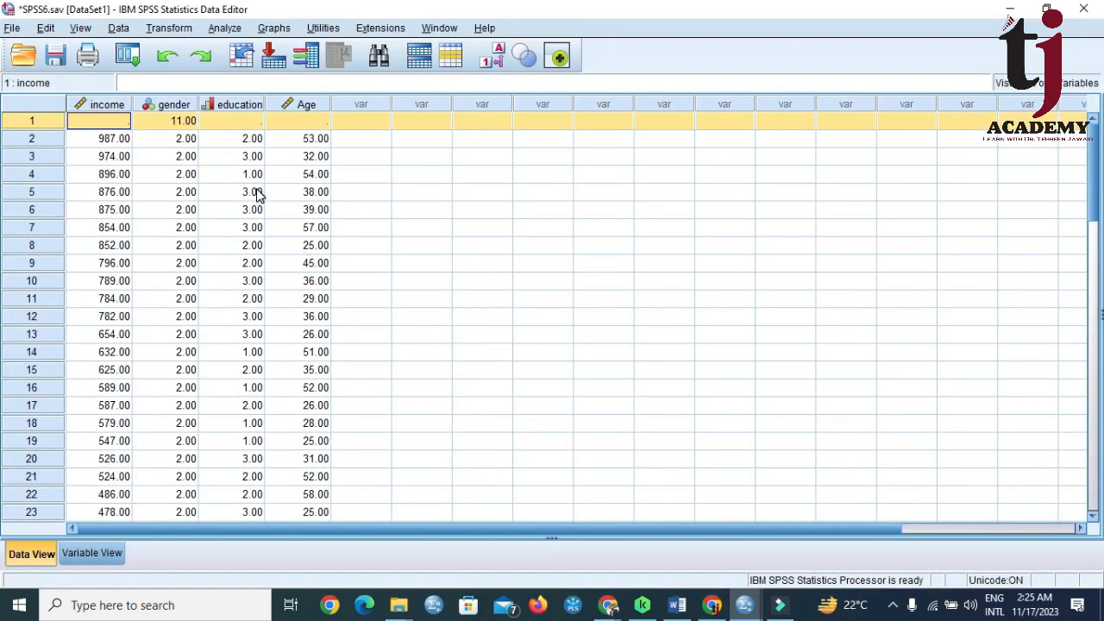
left_click(314, 125)
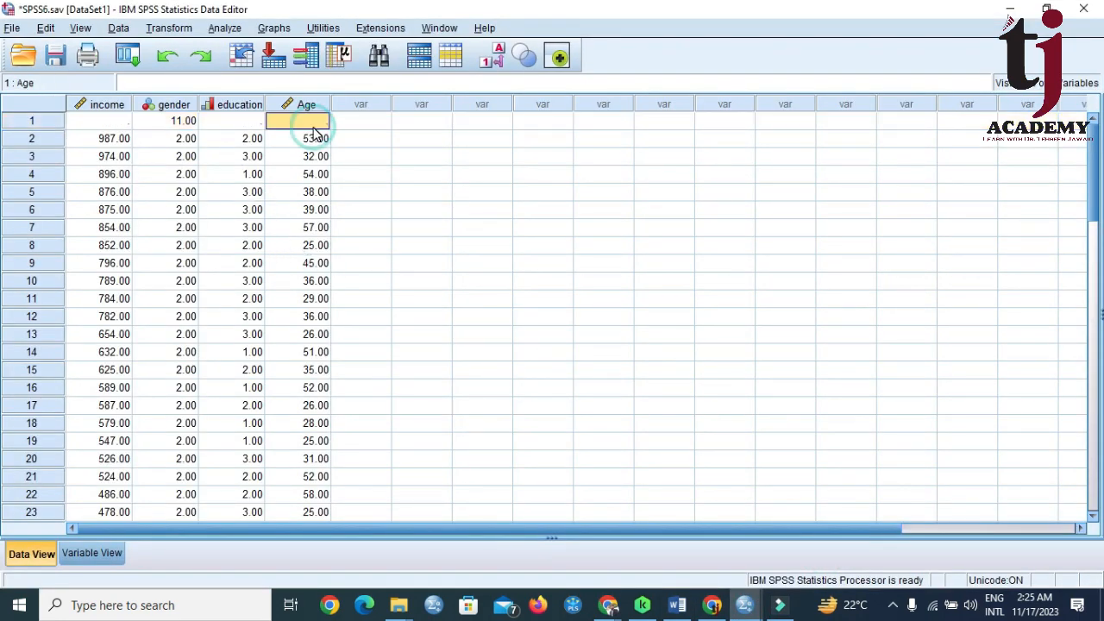
type("90")
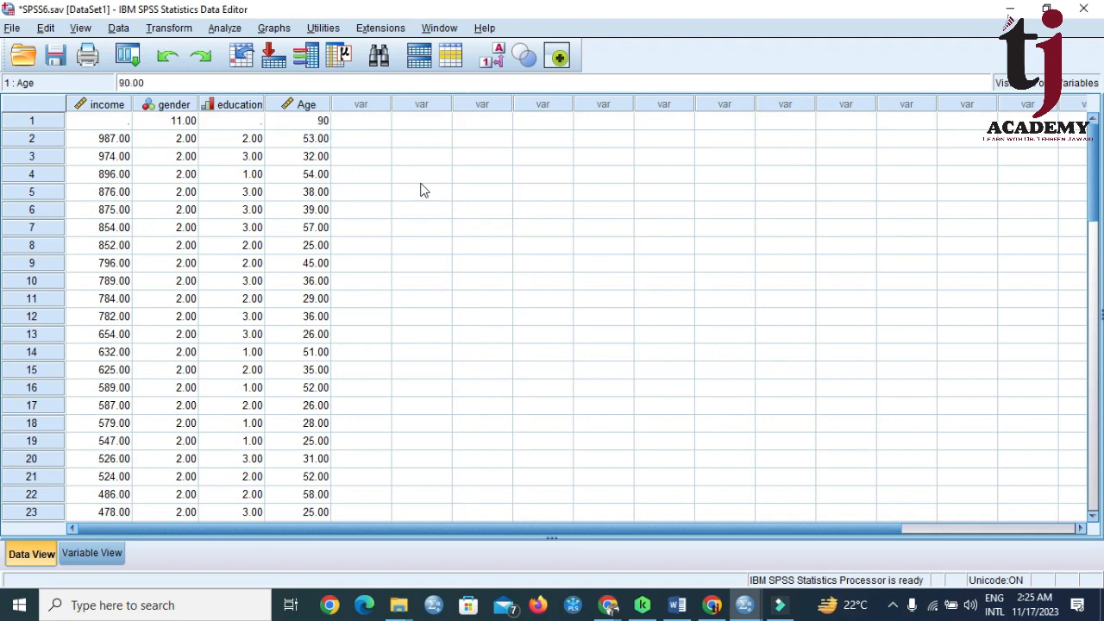
left_click(382, 126)
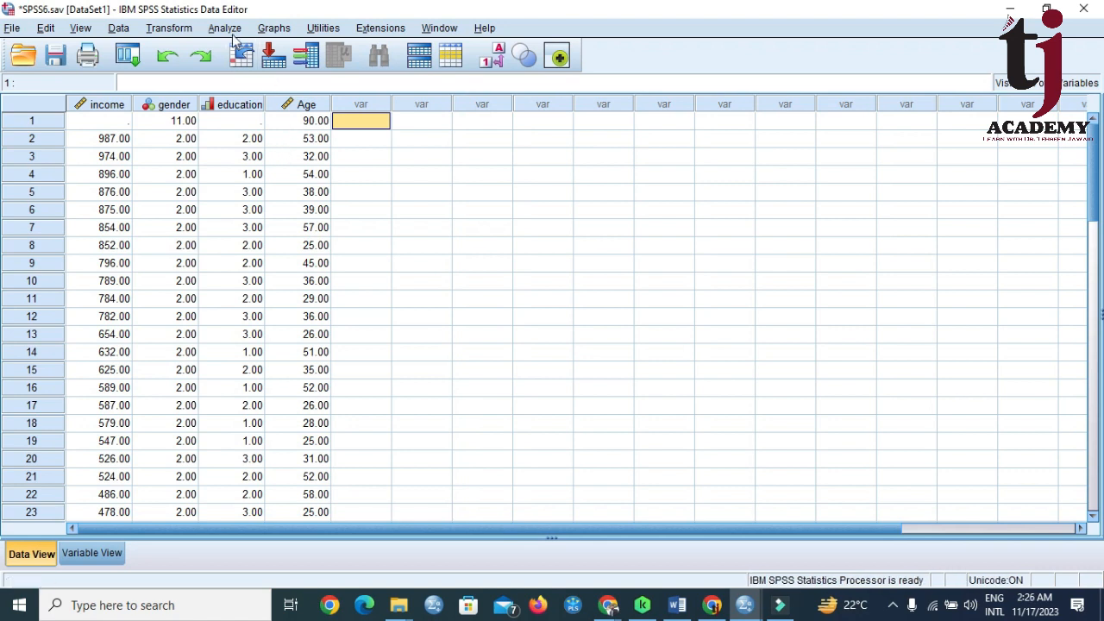
- Rerun the Frequencies analysis of Age in years with its existing settings and examine the new histogram
left_click(131, 57)
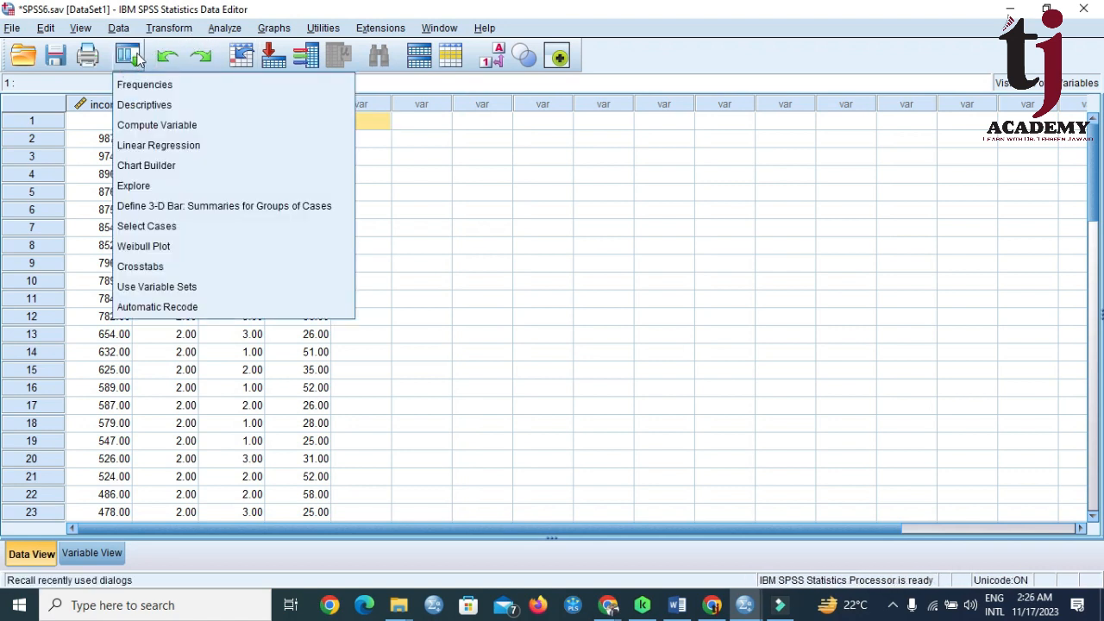
left_click(166, 85)
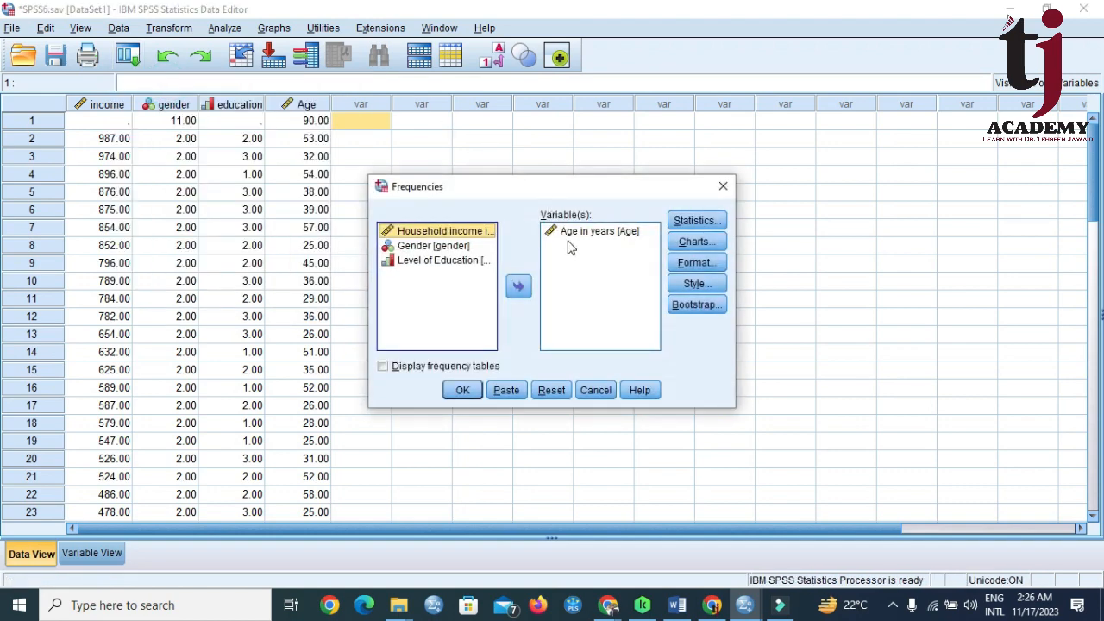
left_click(464, 391)
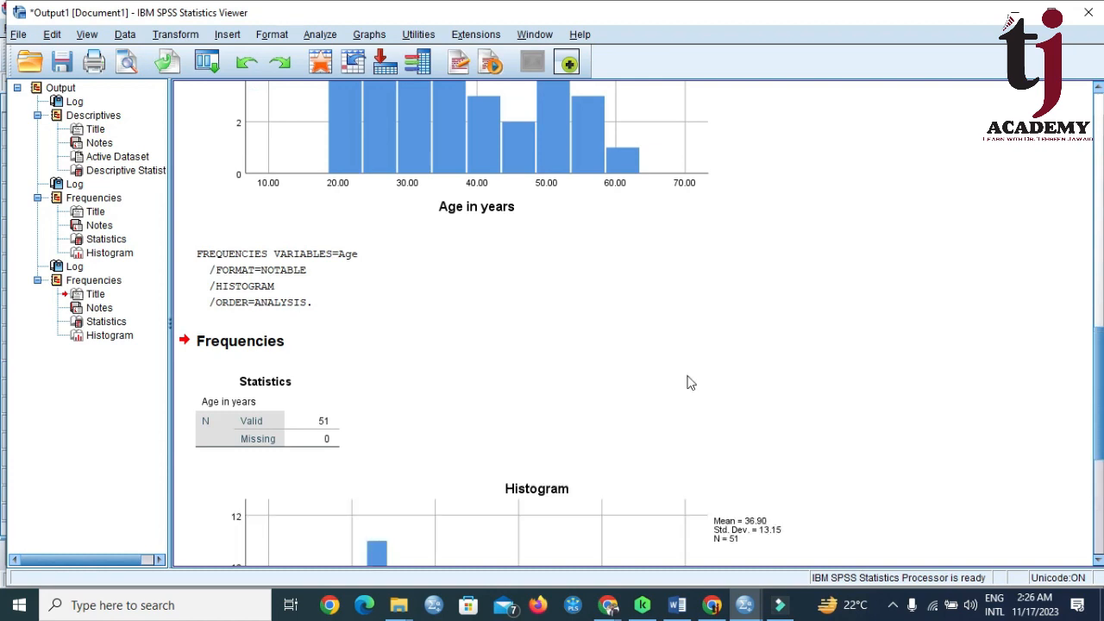
scroll(690, 383, "down", 5)
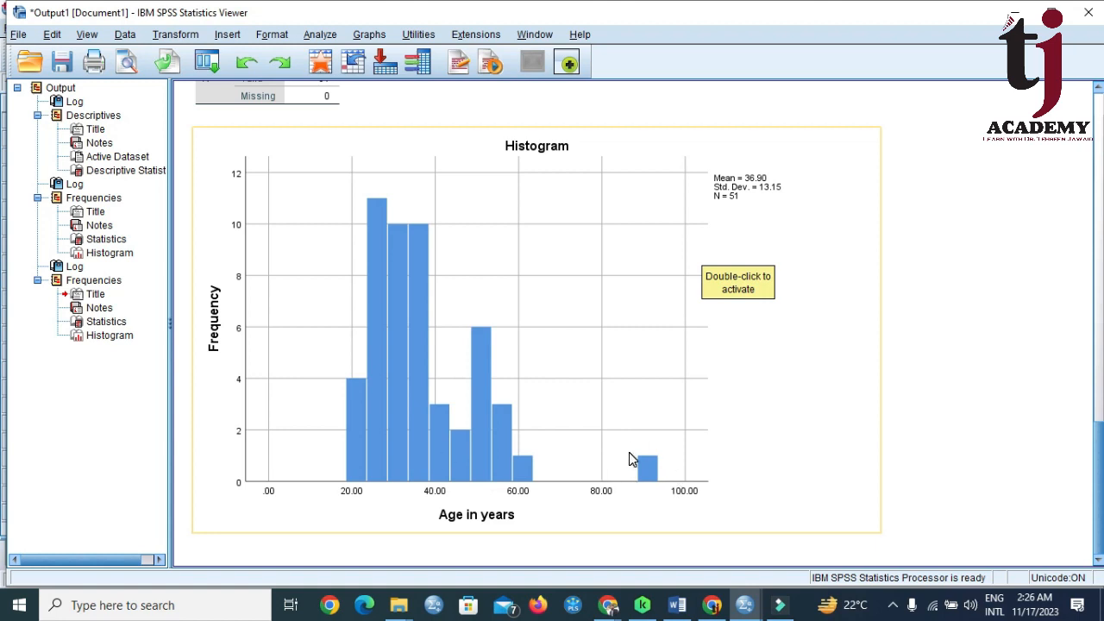
- Switch to Word and consult the annotated boxplot diagram in How to identify outliers.docx
left_click(744, 604)
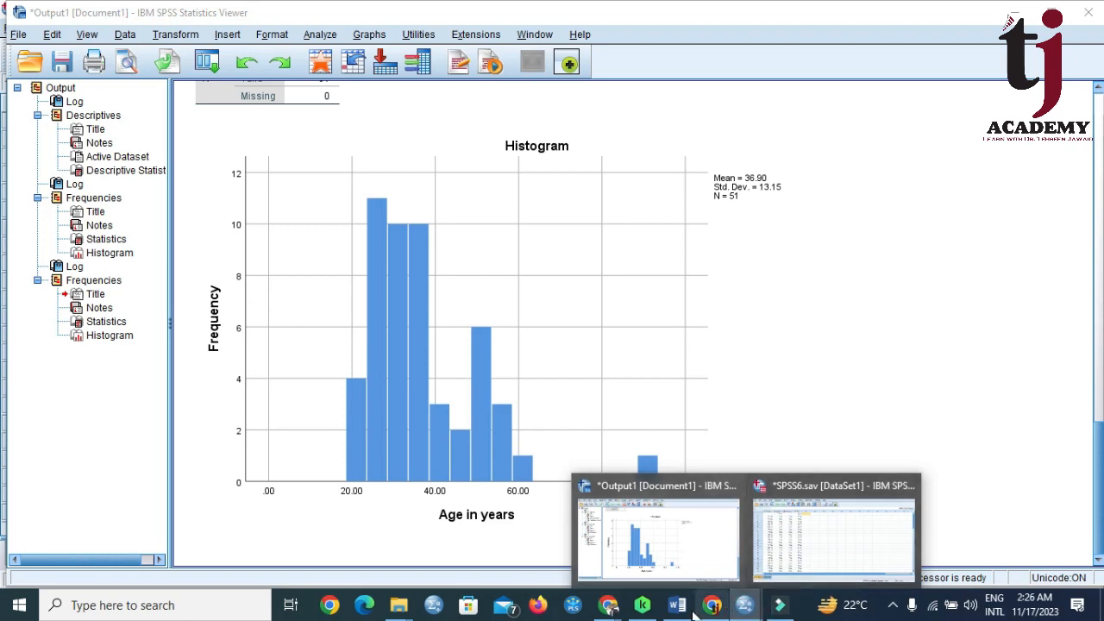
left_click(677, 605)
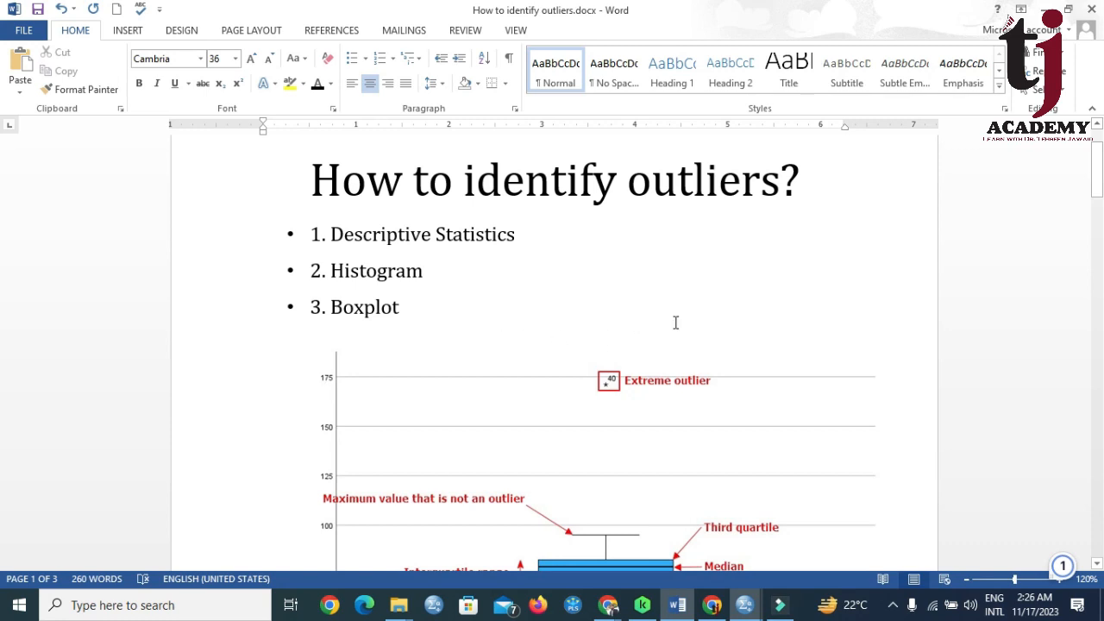
scroll(764, 325, "down", 4)
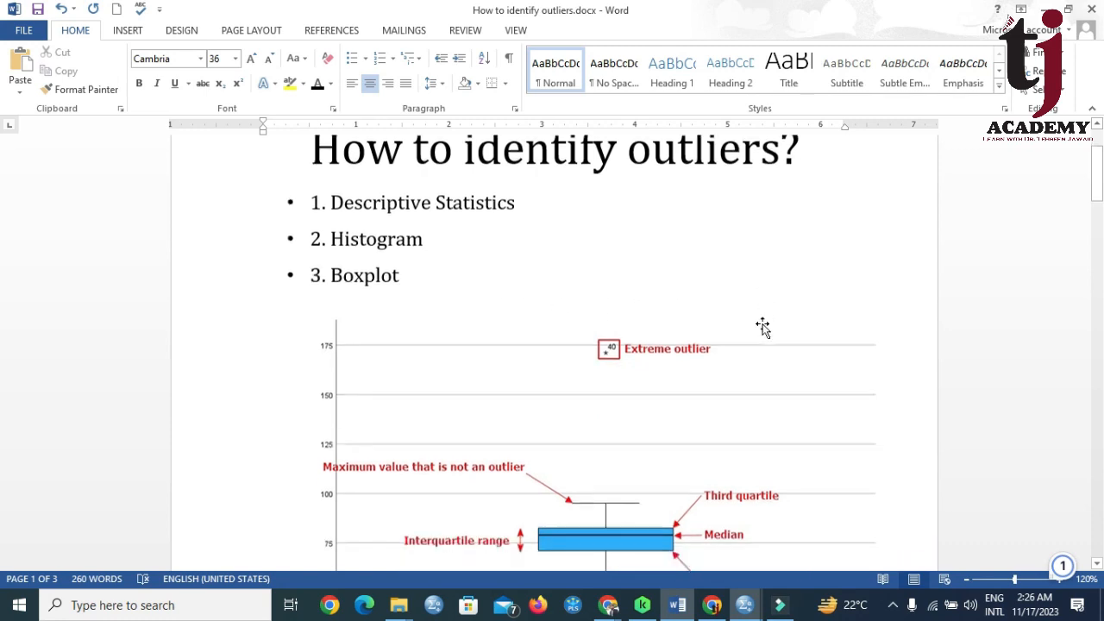
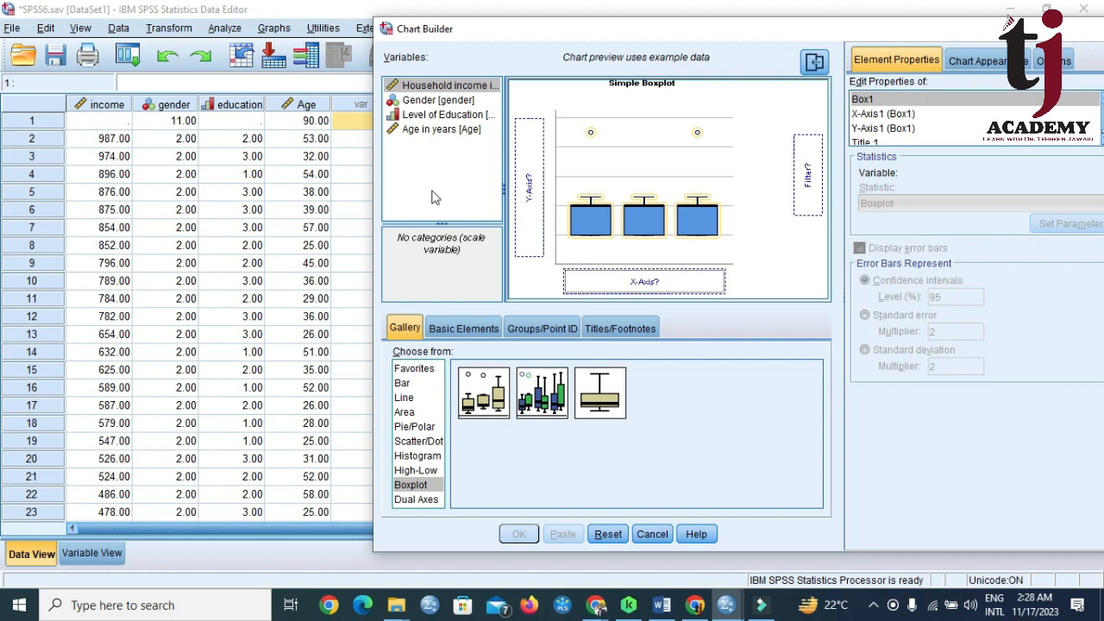
- Assign Age in years to the Y-axis of the simple boxplot in the Chart Builder and generate the chart
left_click(406, 129)
left_click_drag(405, 129, 528, 186)
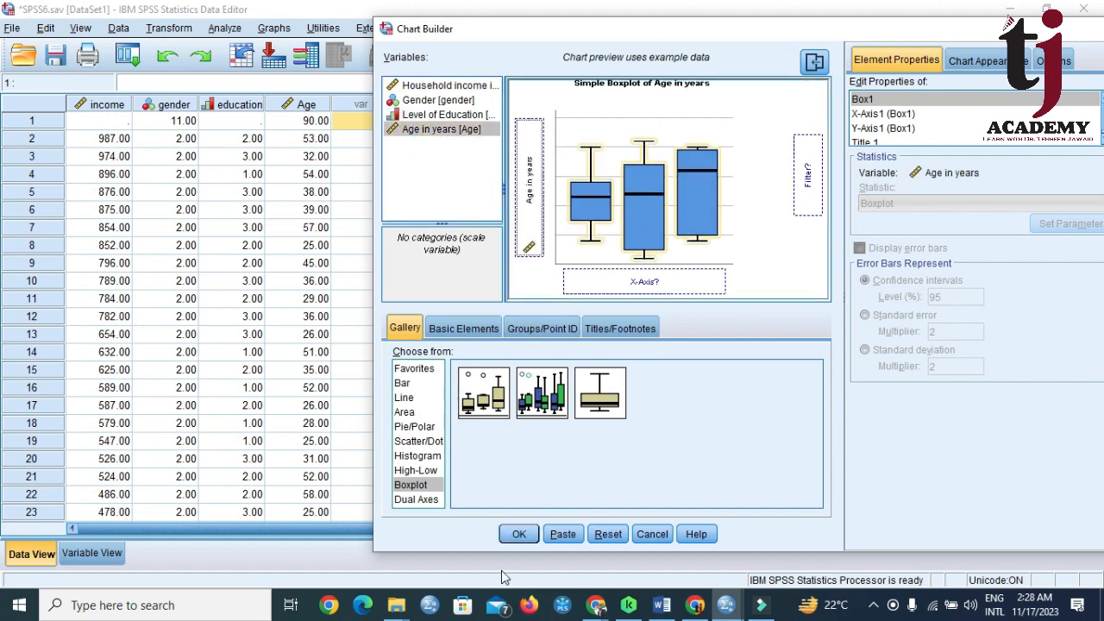
left_click(520, 534)
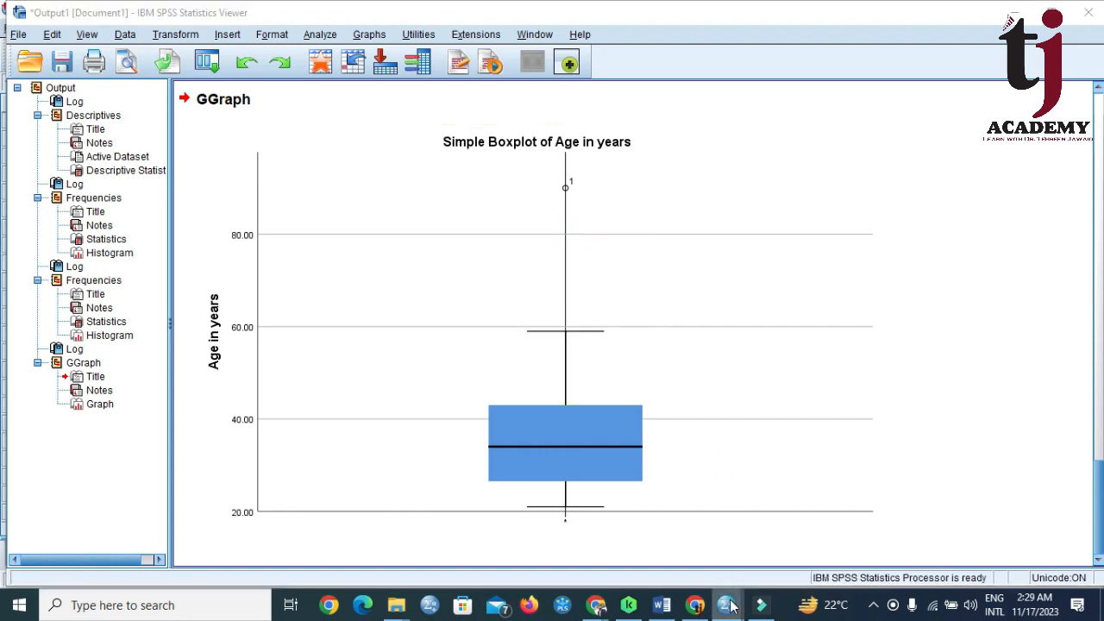
- Return to the data set and enter 3000 as the income value of case 1
mouse_move(726, 604)
left_click(775, 560)
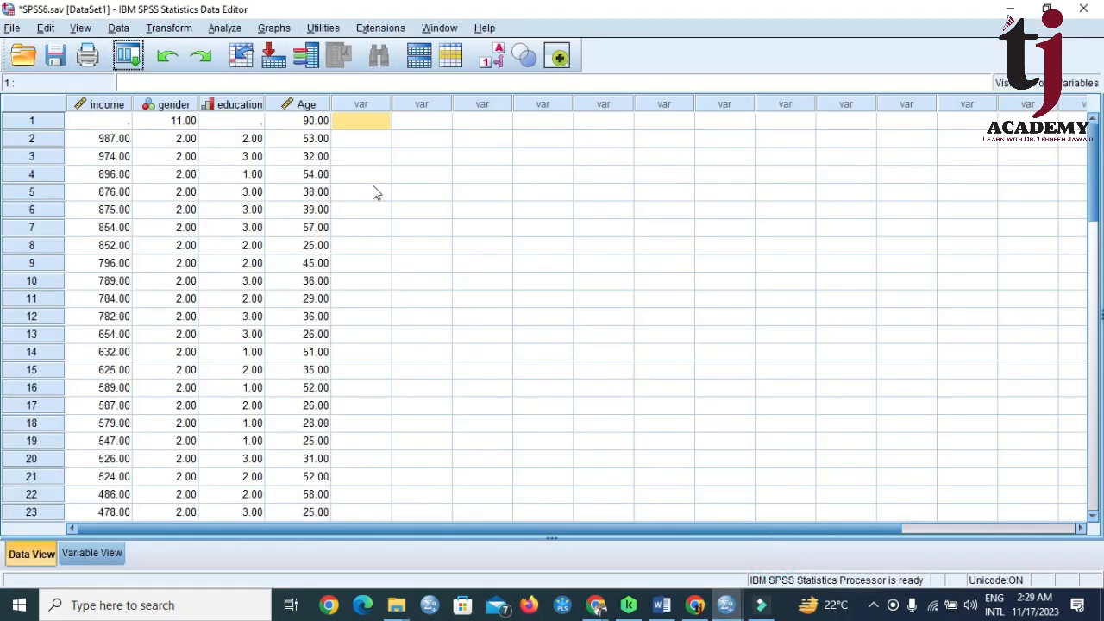
left_click(115, 121)
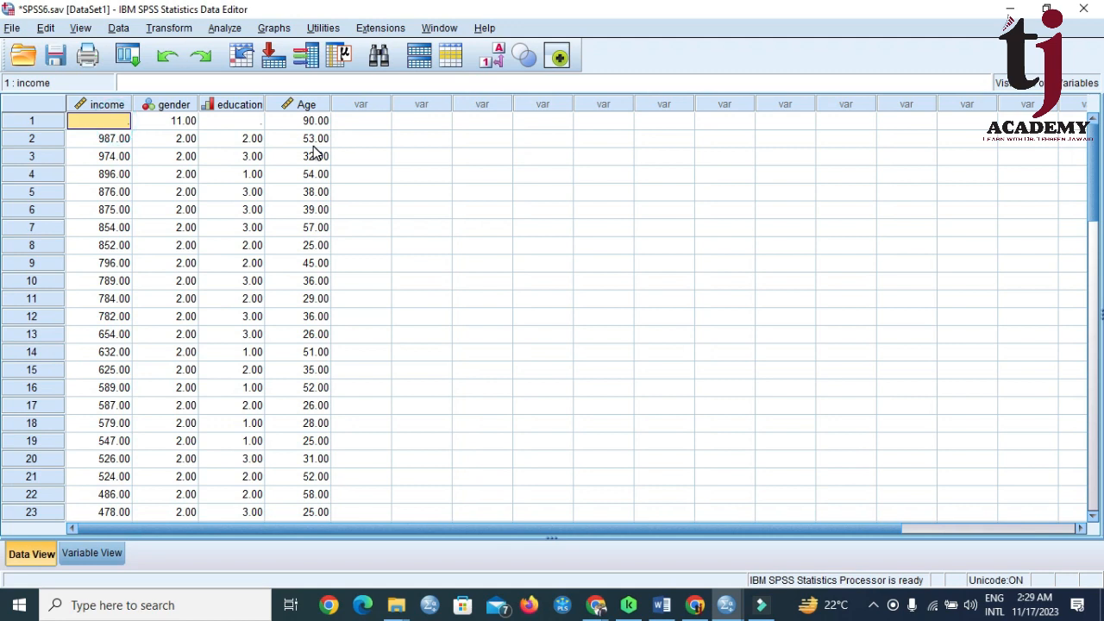
type("3000")
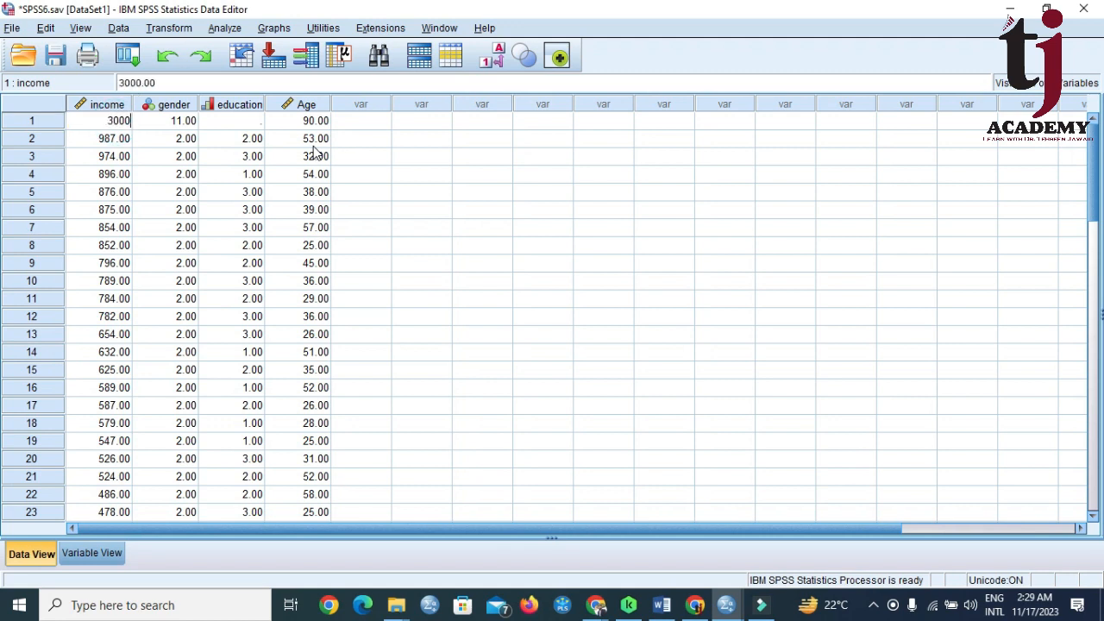
left_click(447, 198)
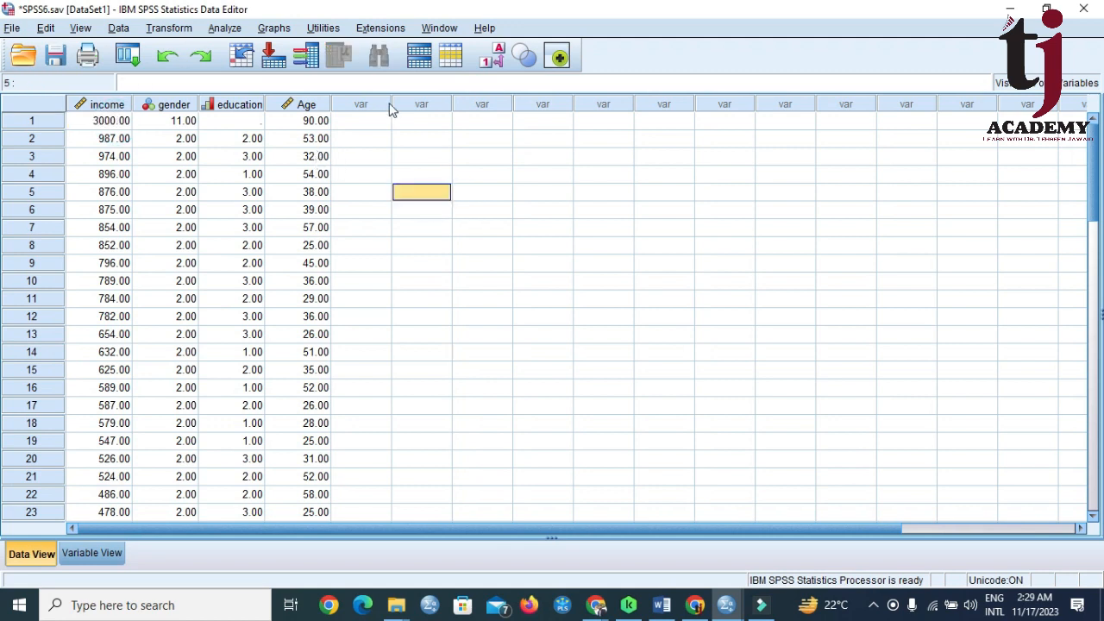
- Reopen the Chart Builder, replace the simple boxplot's Y-axis variable with Household income in hundred, and generate the chart
left_click(128, 55)
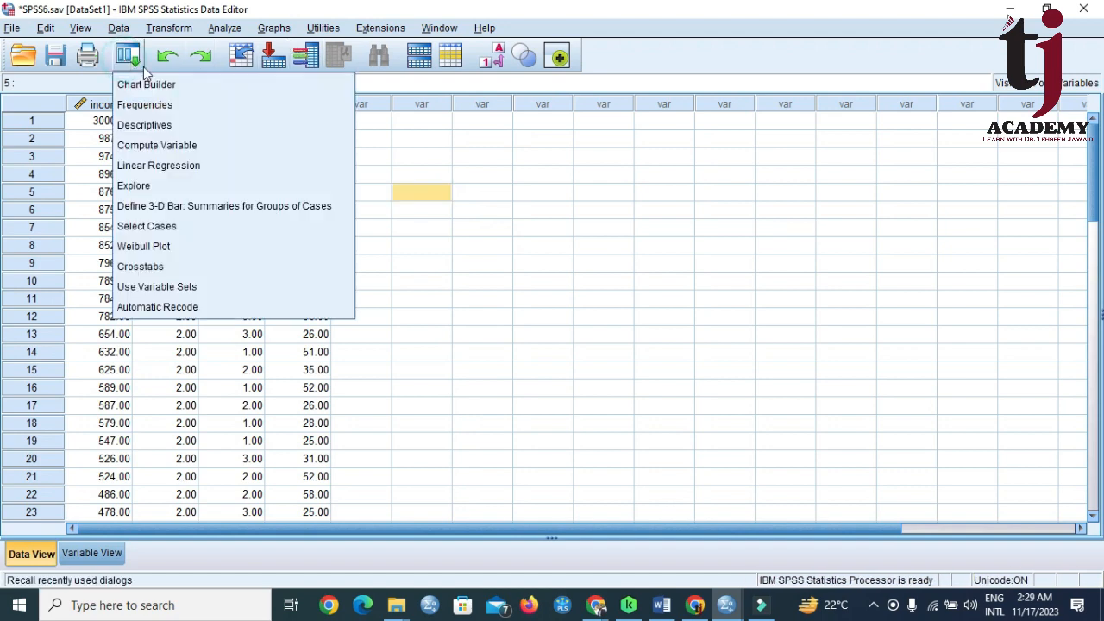
left_click(159, 87)
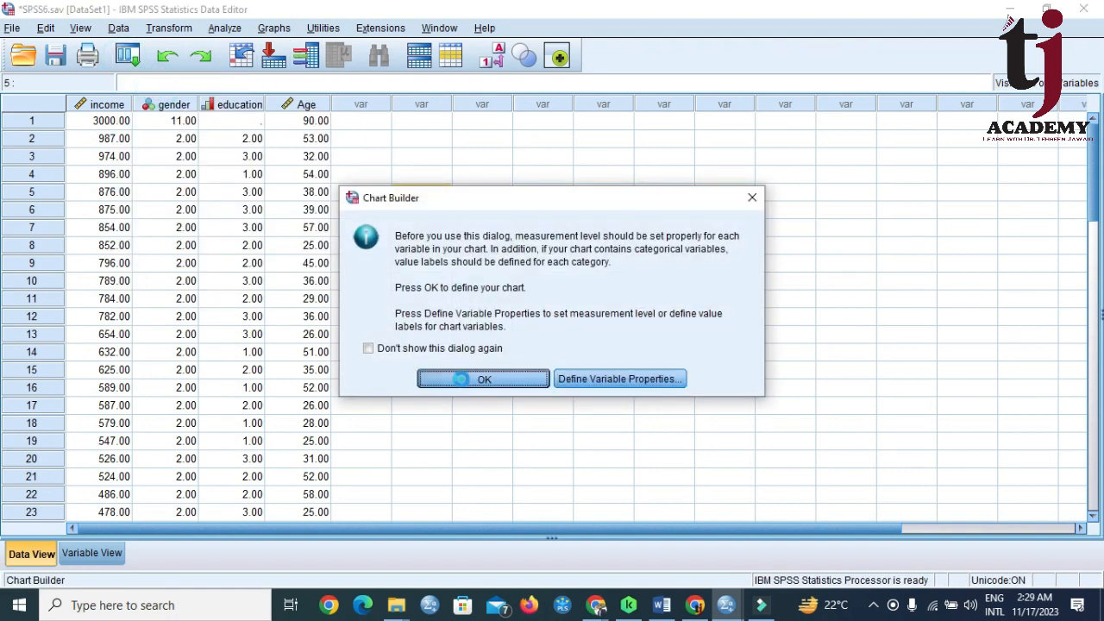
left_click(483, 379)
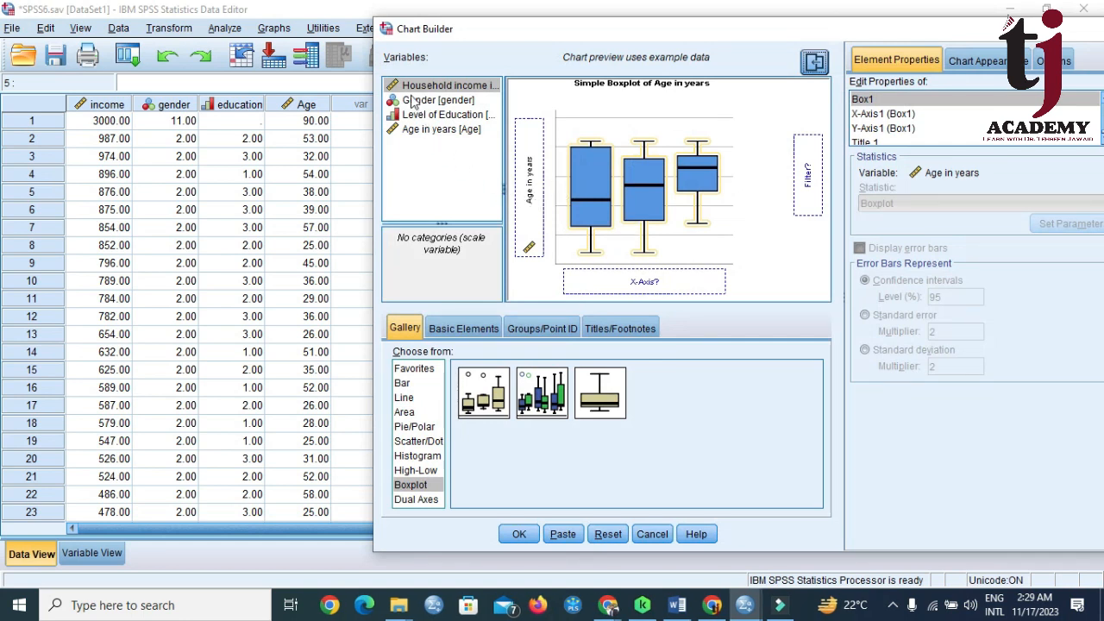
left_click_drag(405, 90, 526, 183)
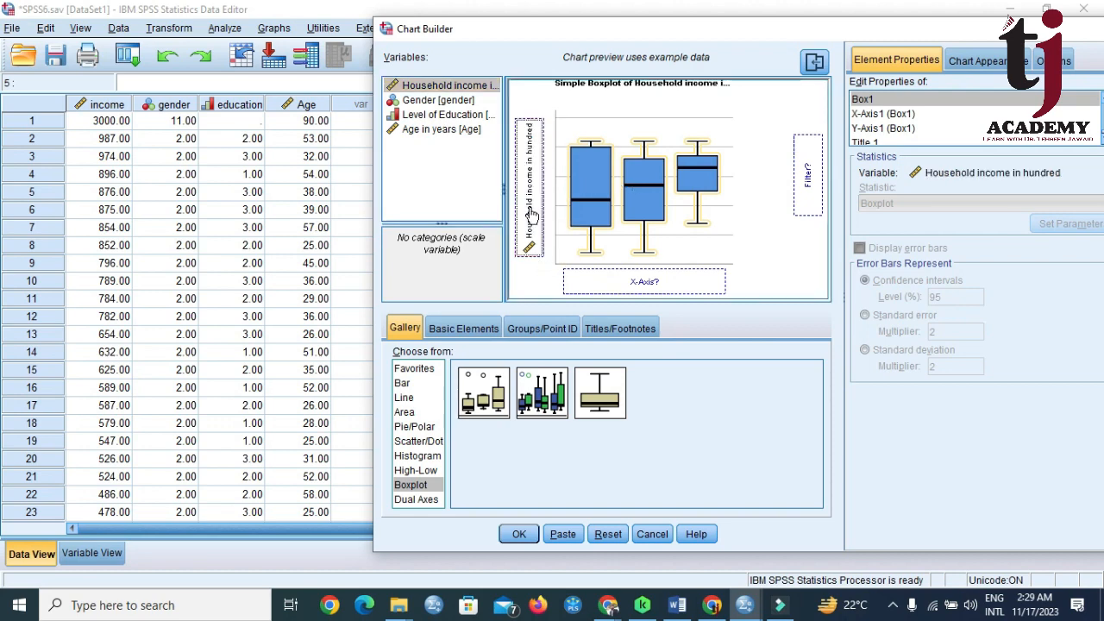
left_click(519, 533)
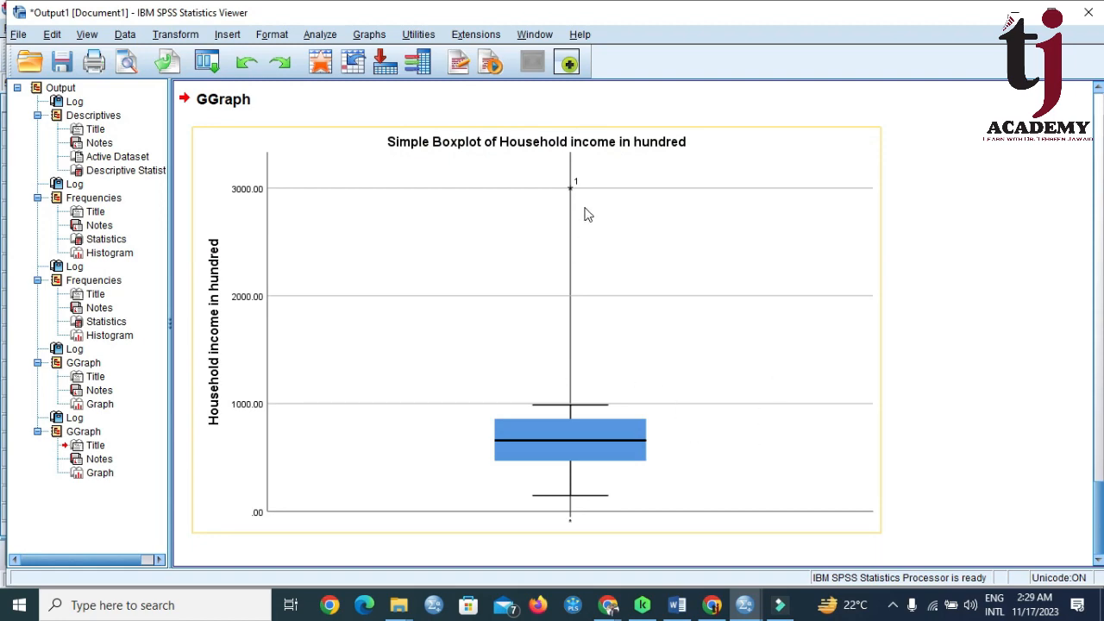
- Review the cases in the data set, and return to the household income boxplot in the output
mouse_move(744, 605)
left_click(823, 563)
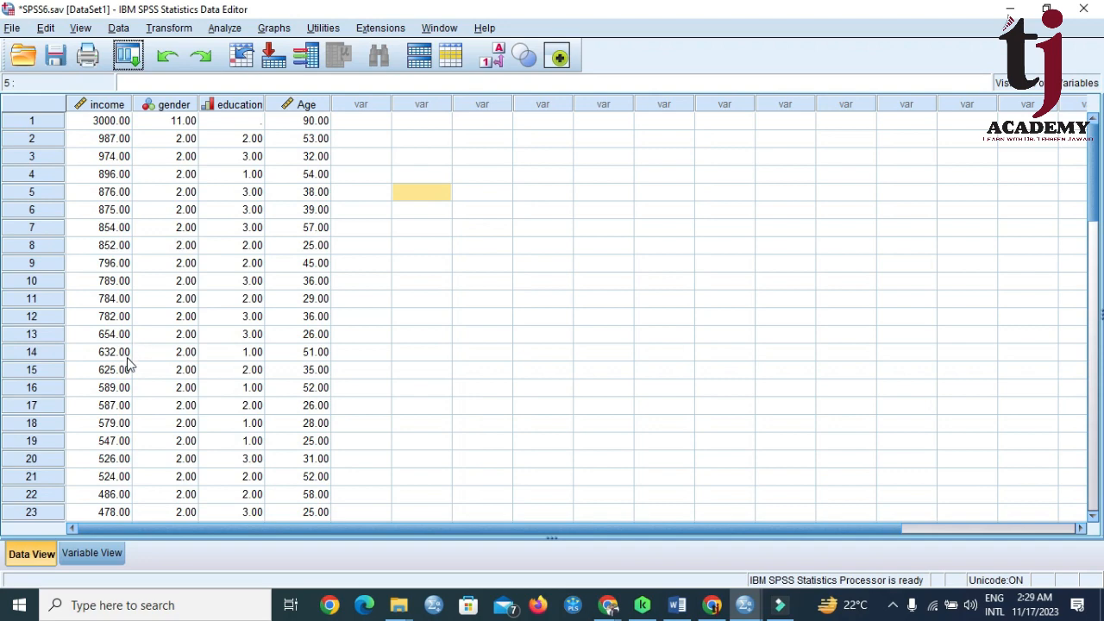
scroll(128, 369, "down", 6)
scroll(128, 369, "down", 4)
scroll(127, 369, "up", 10)
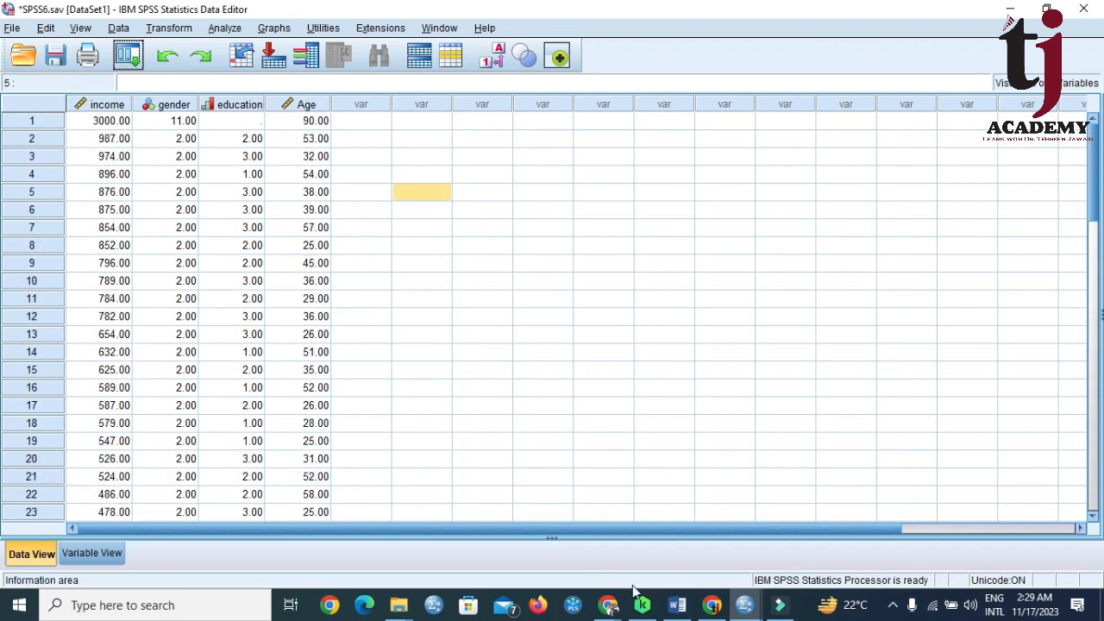
left_click(747, 611)
left_click(700, 566)
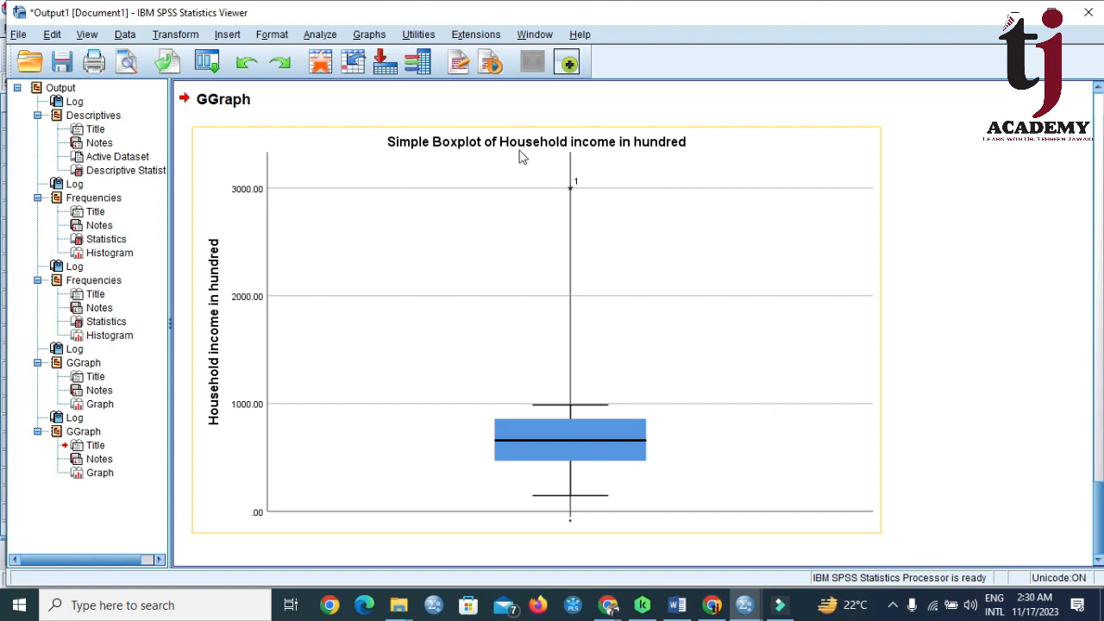
- Open the Chart Builder again with the simple boxplot of Household income in hundred
left_click(369, 98)
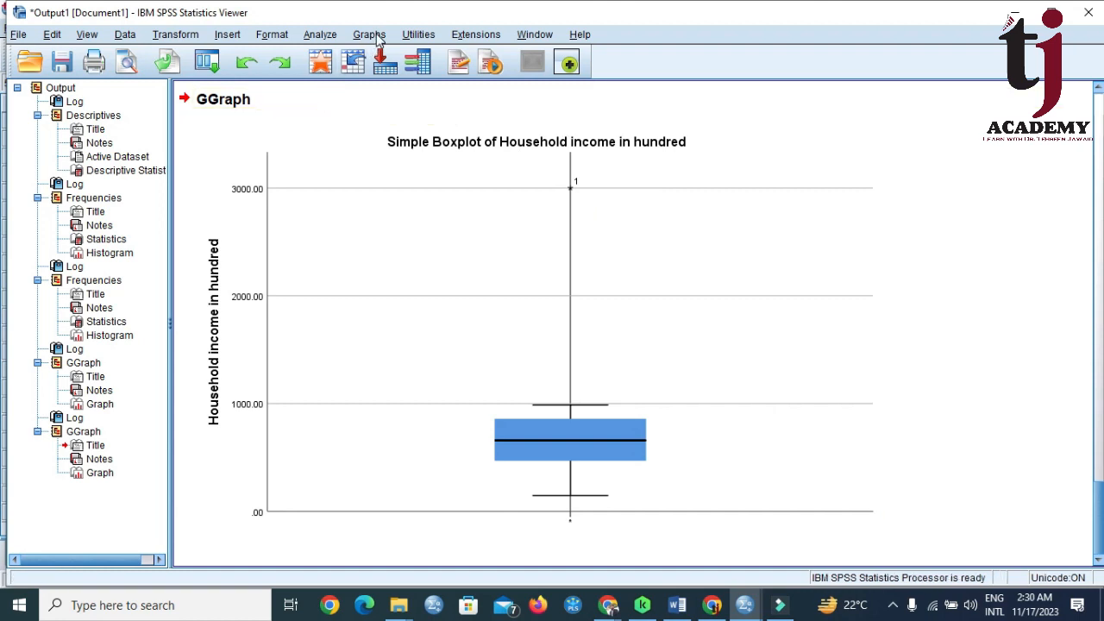
left_click(207, 62)
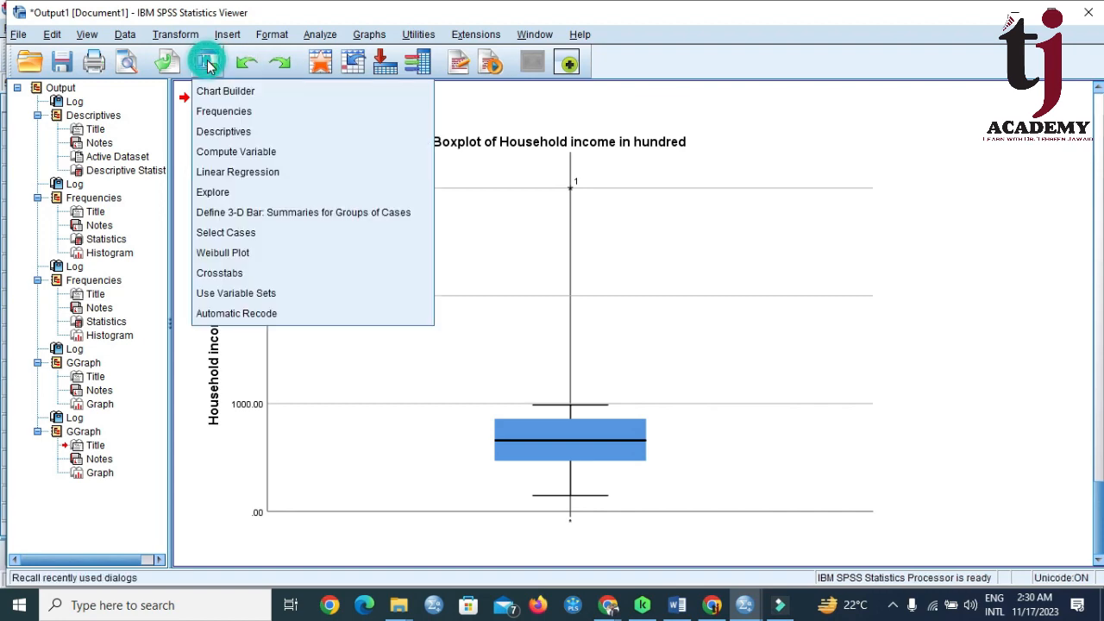
left_click(229, 92)
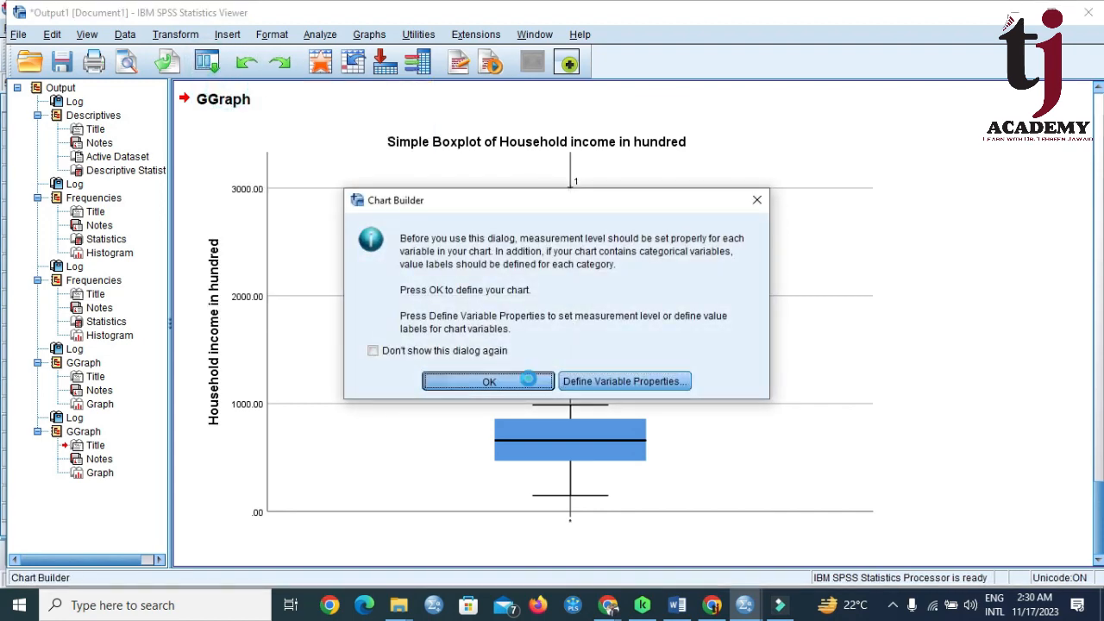
left_click(489, 382)
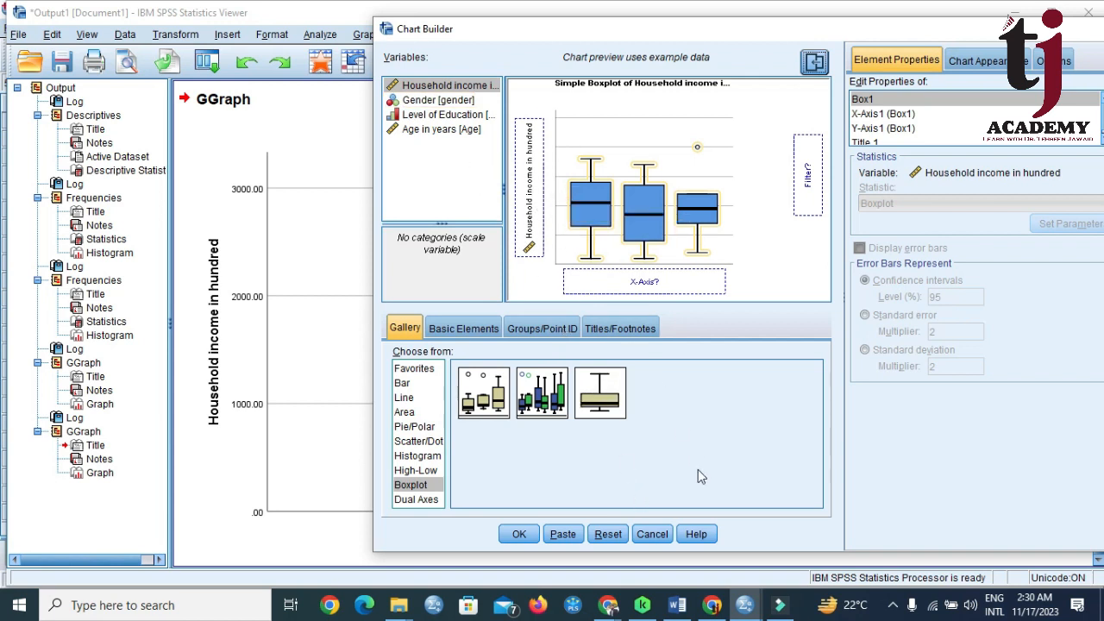
- Return to the data set and correct the gender value of case 1 to 1
mouse_move(745, 604)
left_click(794, 565)
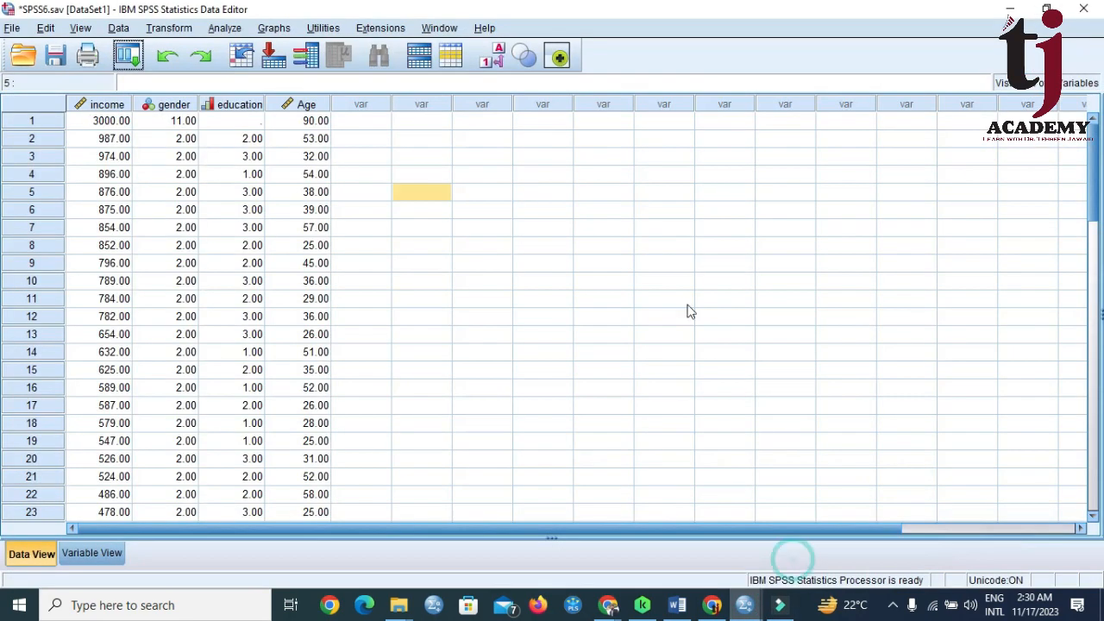
left_click(179, 125)
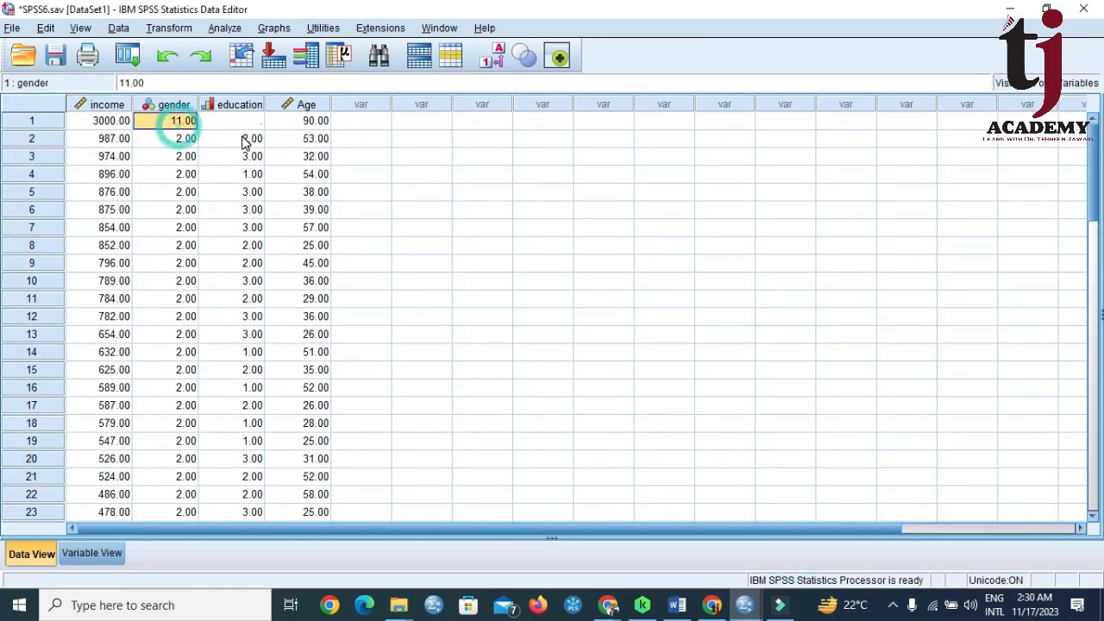
type("1")
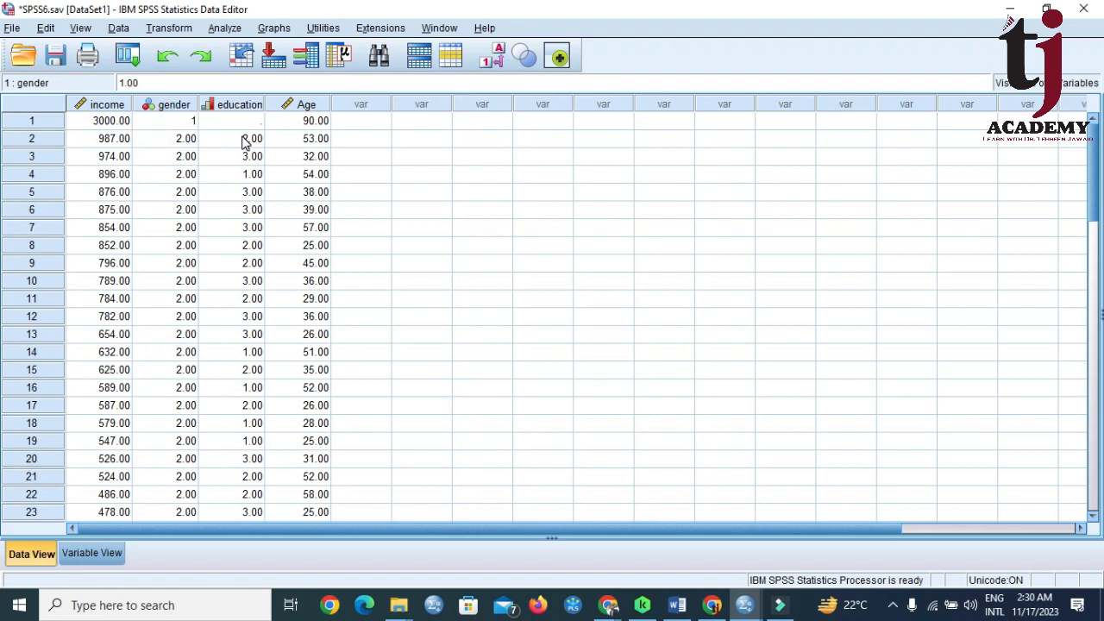
left_click(704, 245)
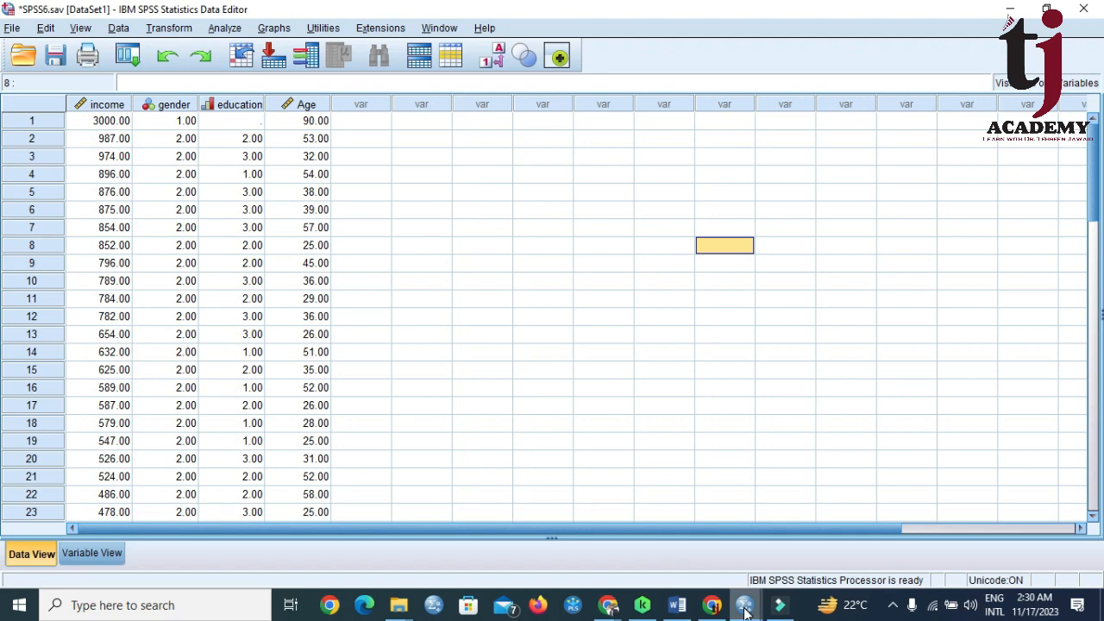
- Return to the Chart Builder in the output window, assign Gender to the boxplot's X-axis, and generate the chart
mouse_move(746, 609)
left_click(701, 556)
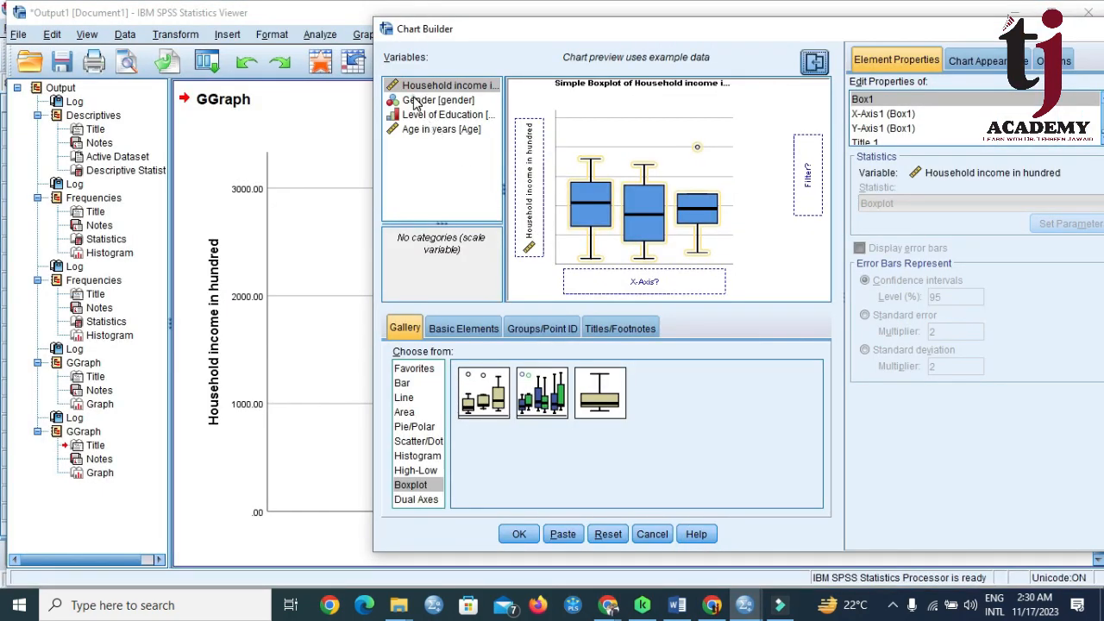
left_click_drag(414, 102, 633, 287)
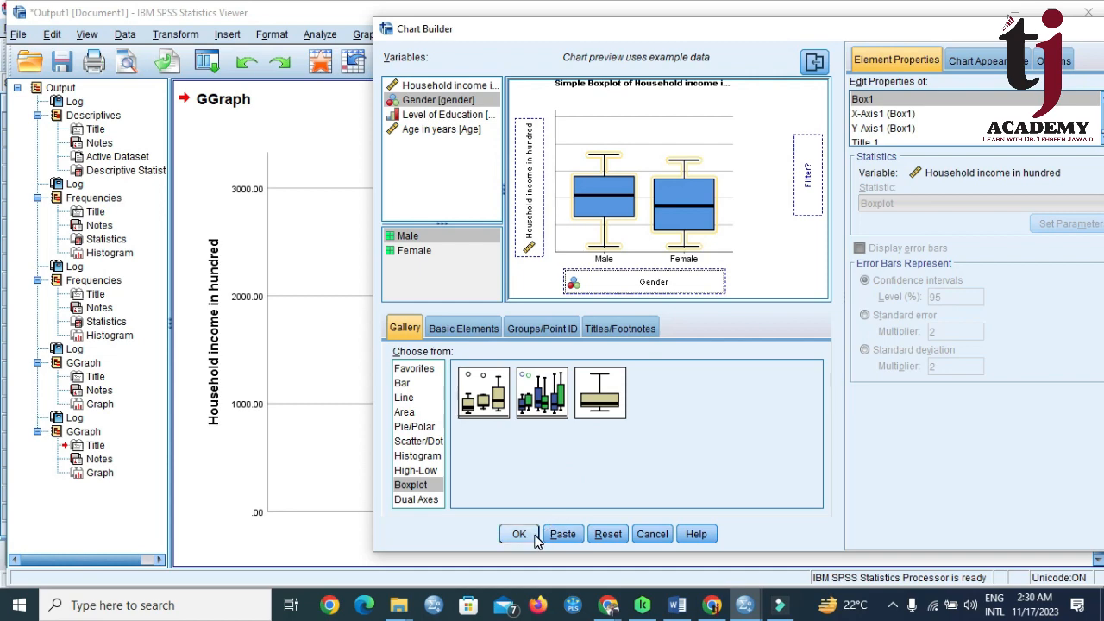
left_click(535, 538)
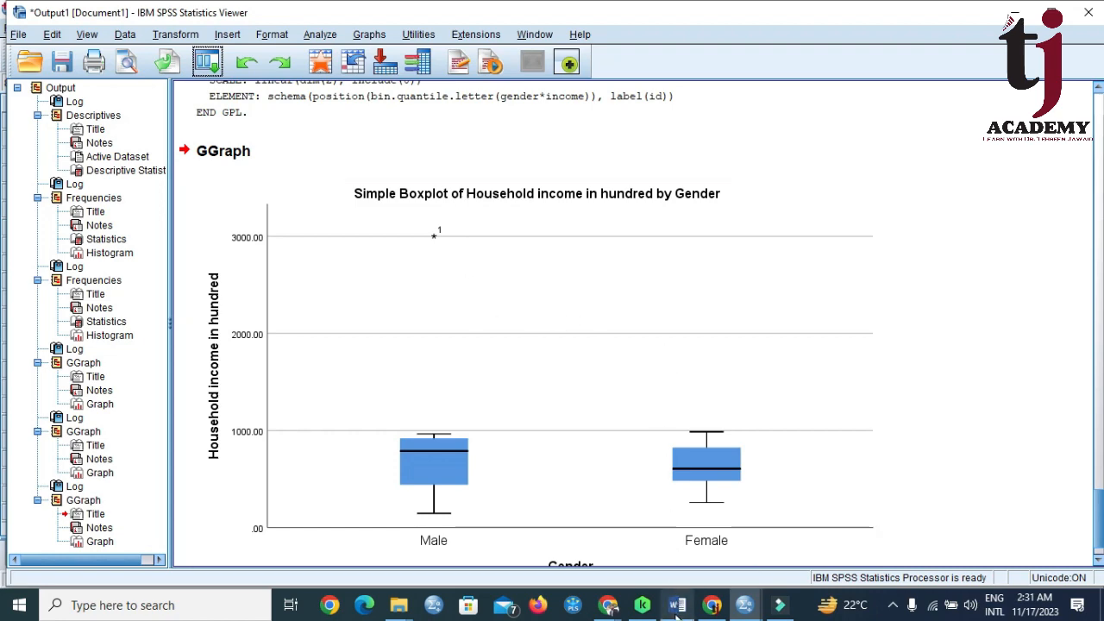
- Switch to the Word document on identifying outliers and read the Z-Score section with its formula
left_click(677, 606)
scroll(595, 423, "down", 10)
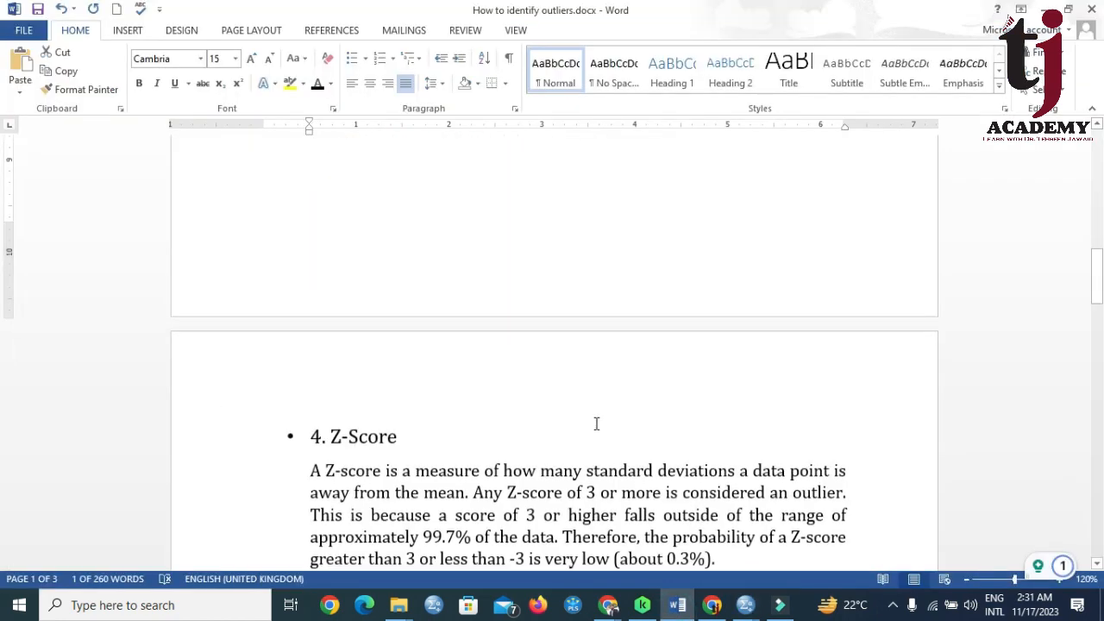
scroll(595, 423, "down", 3)
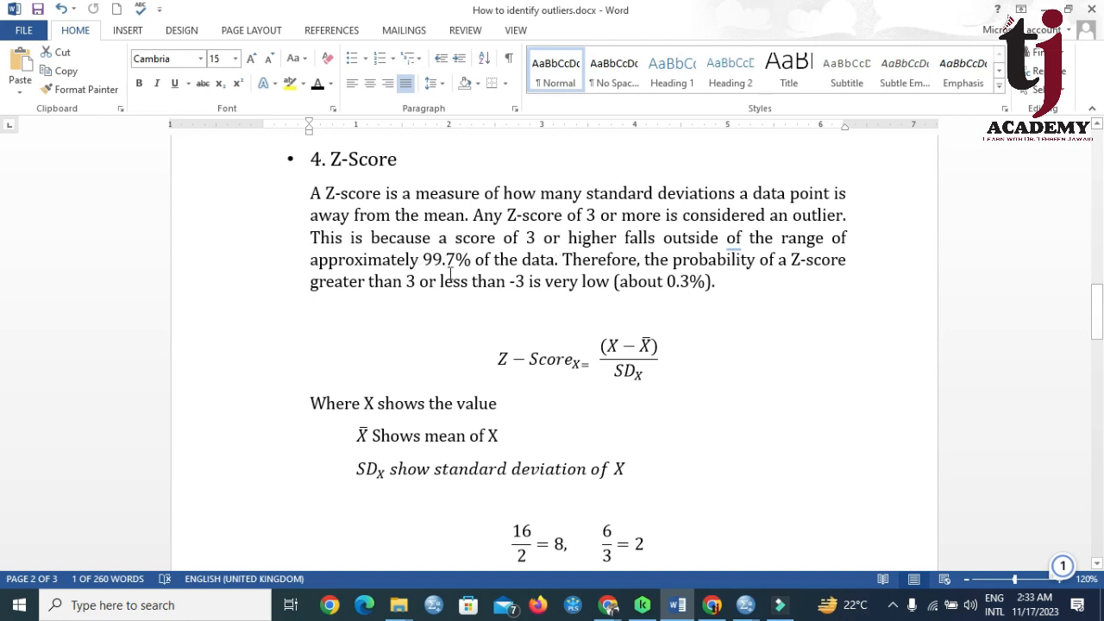
left_click(661, 345)
- Switch back to the SPSS data set, open the Descriptives dialog, and reset its settings
left_click(745, 604)
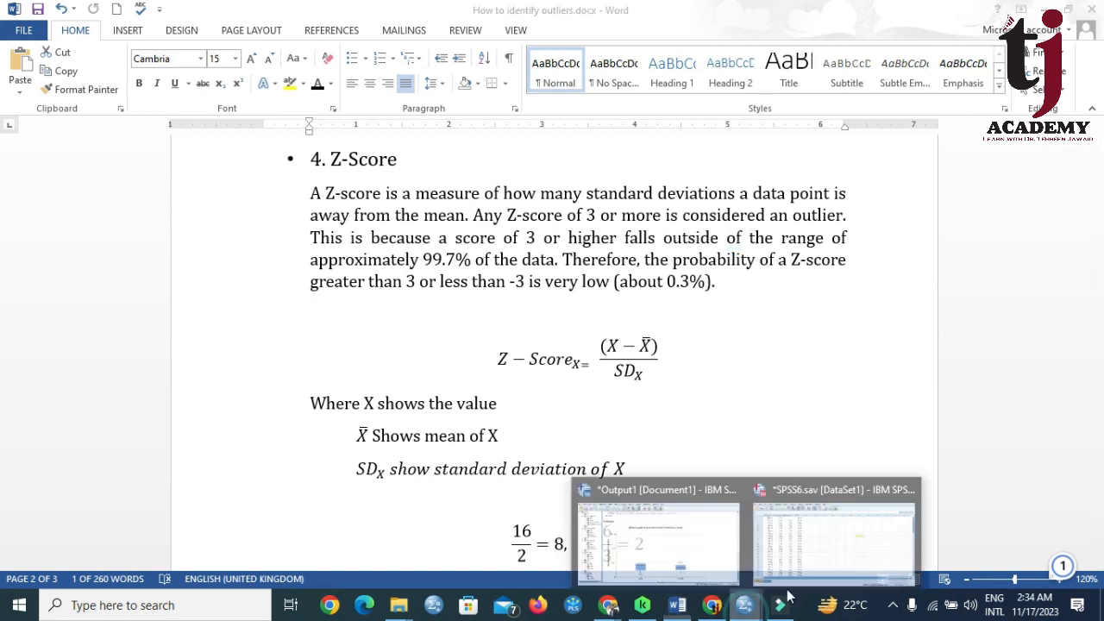
left_click(823, 563)
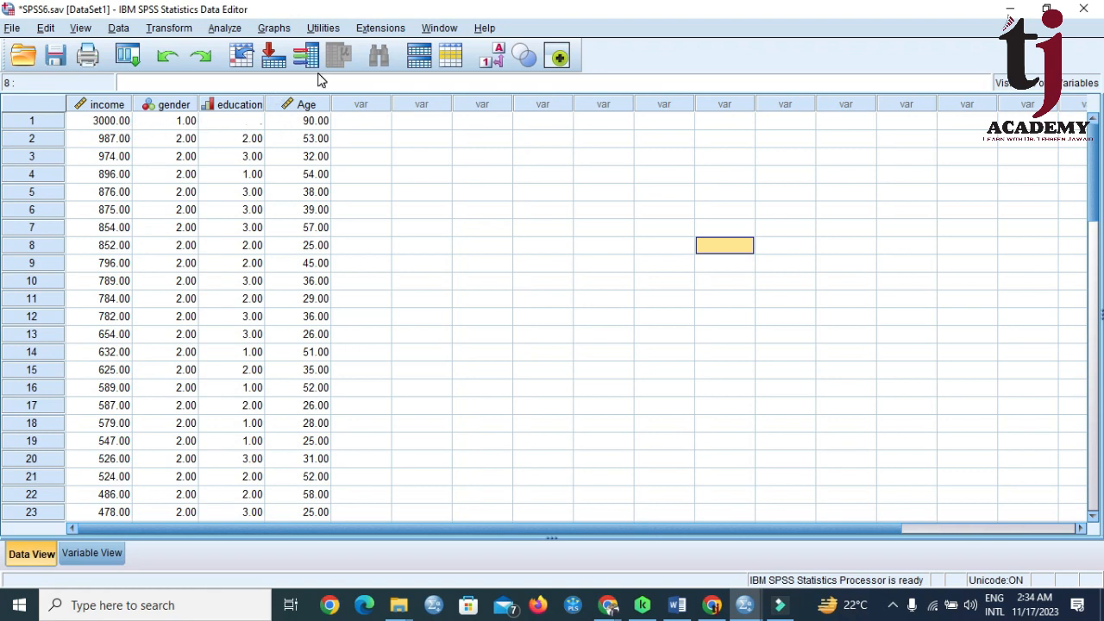
left_click(228, 31)
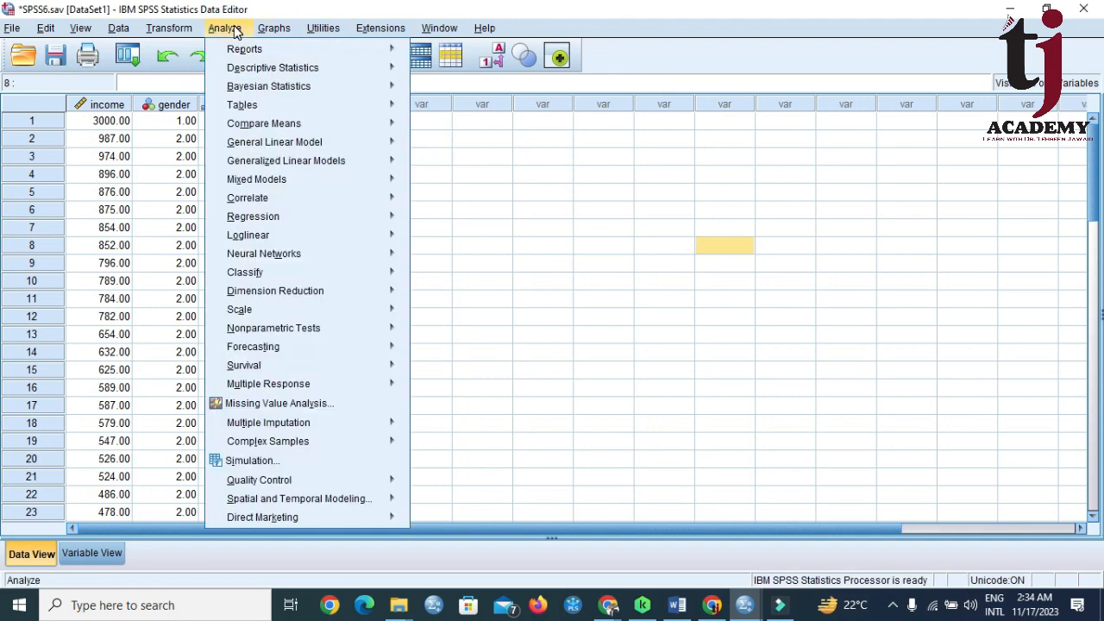
mouse_move(254, 69)
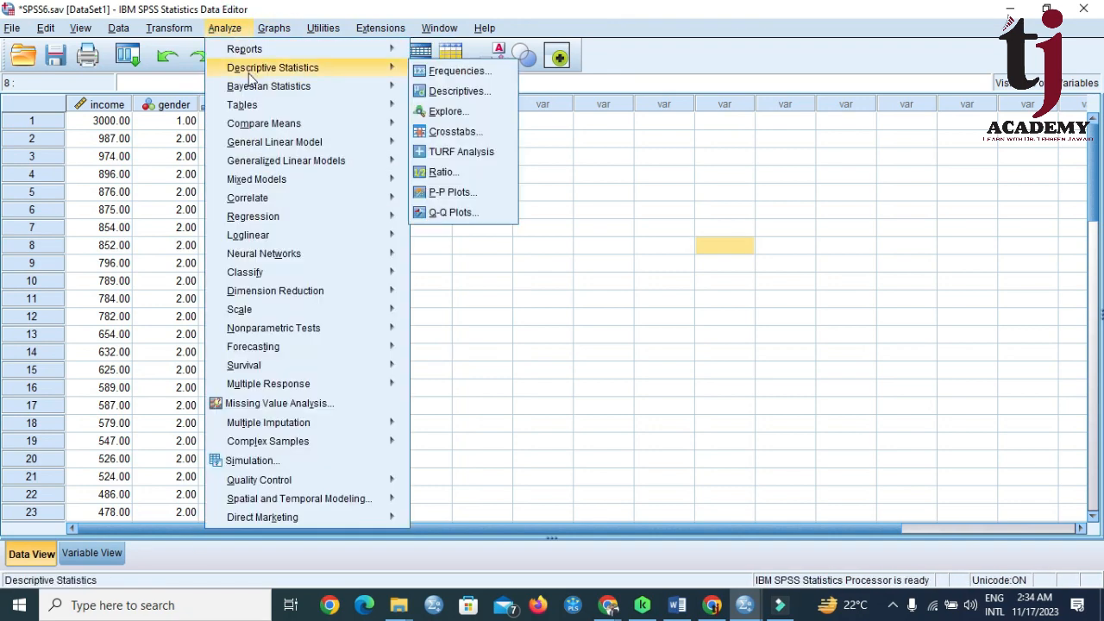
left_click(459, 91)
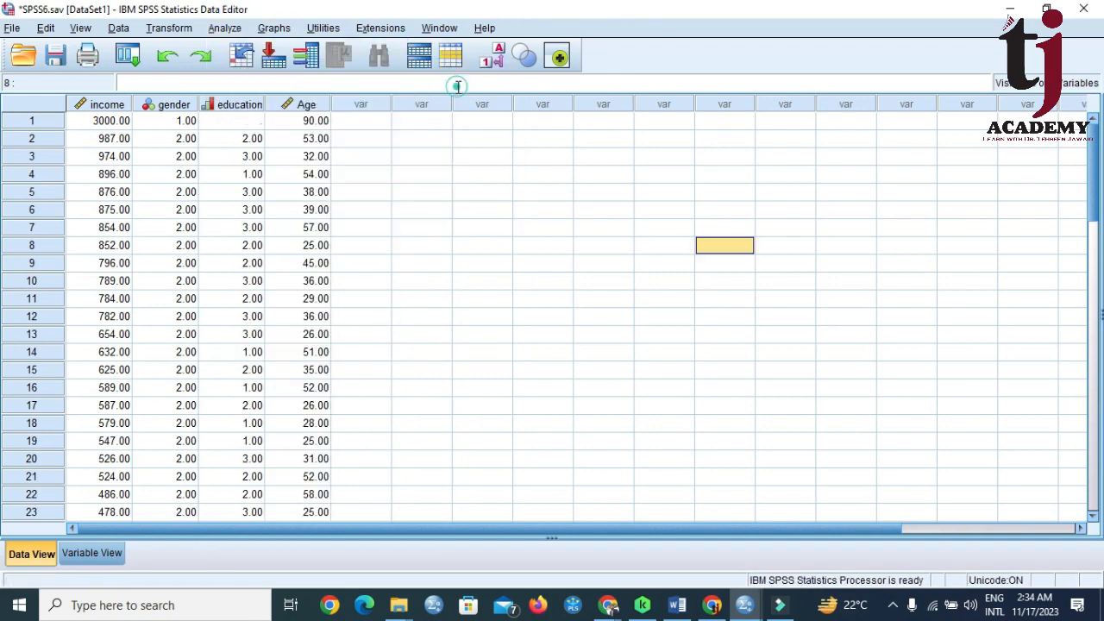
left_click(552, 391)
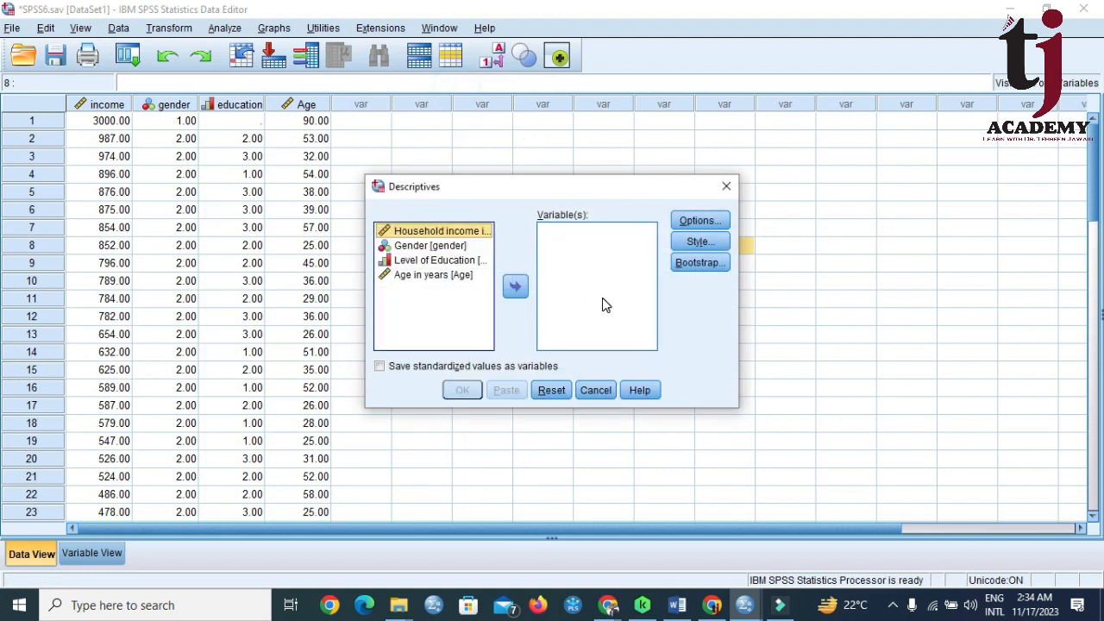
- Run Descriptives on Household income in hundred and Age in years, saving the standardized values as variables
left_click(515, 287)
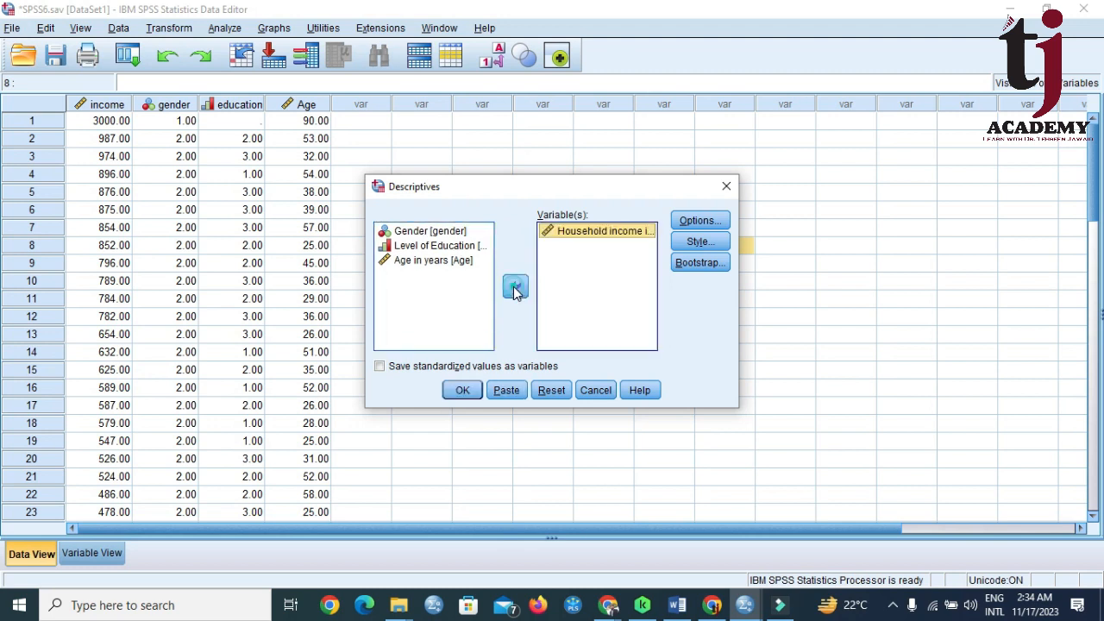
left_click(432, 260)
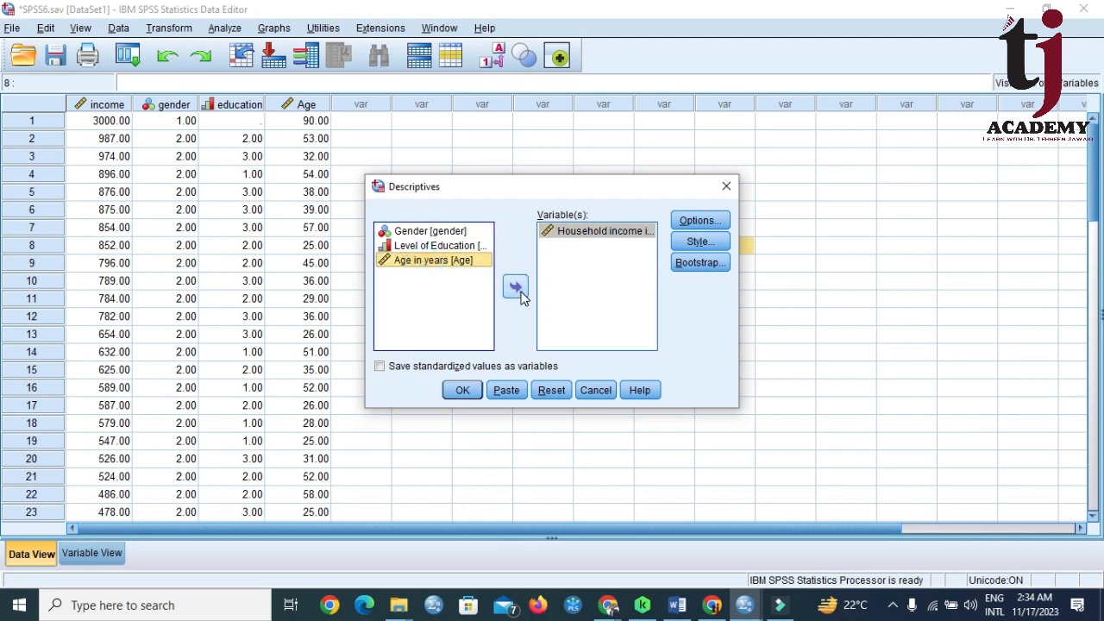
left_click(515, 287)
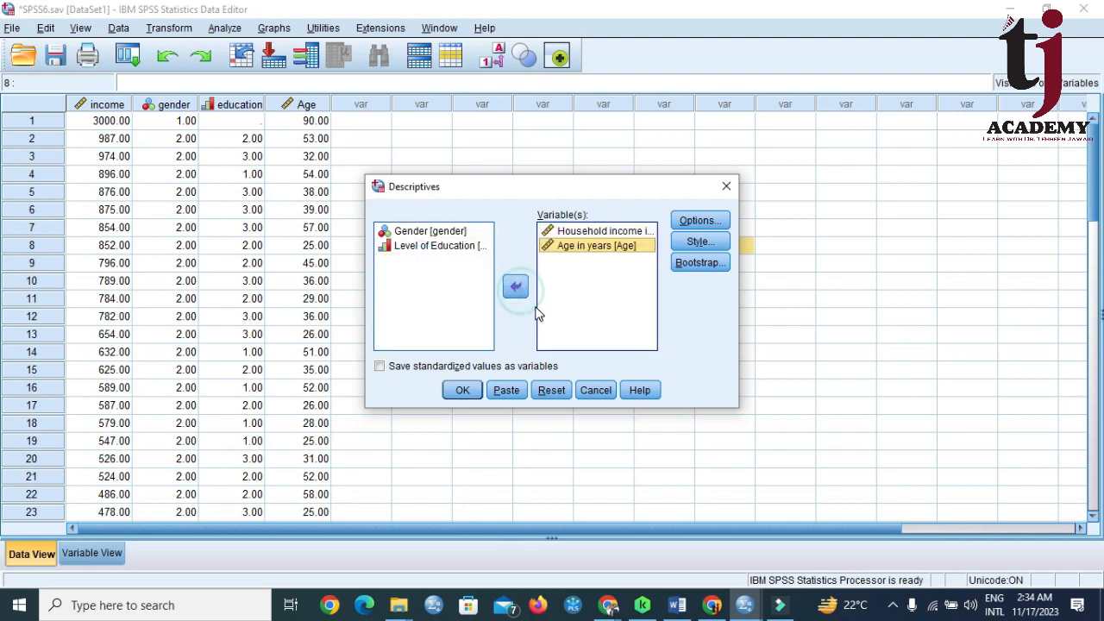
left_click(381, 368)
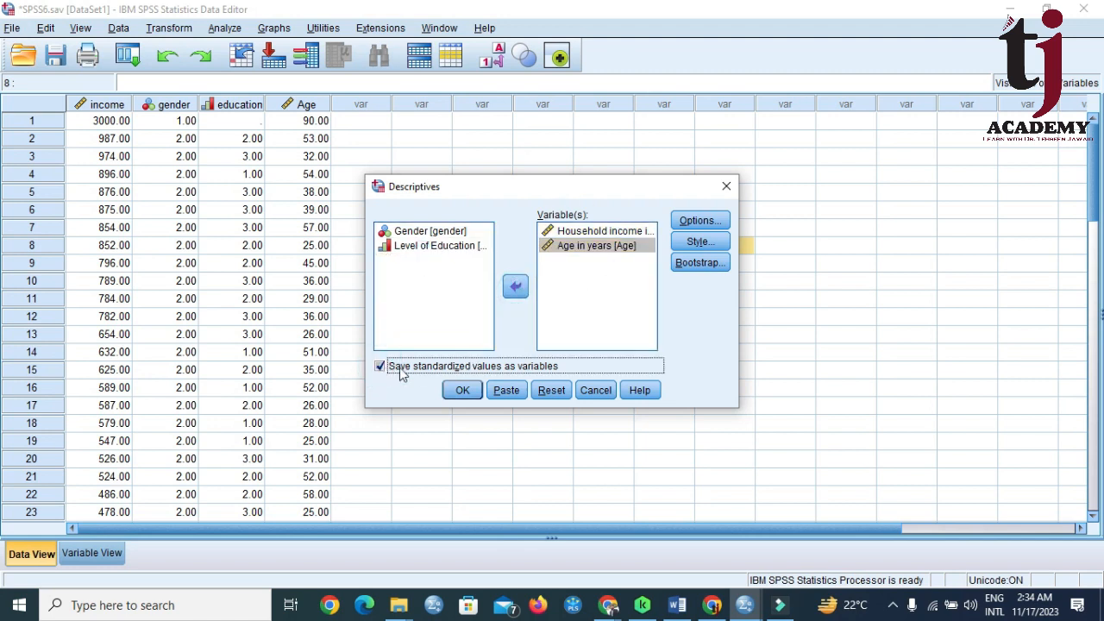
left_click(465, 391)
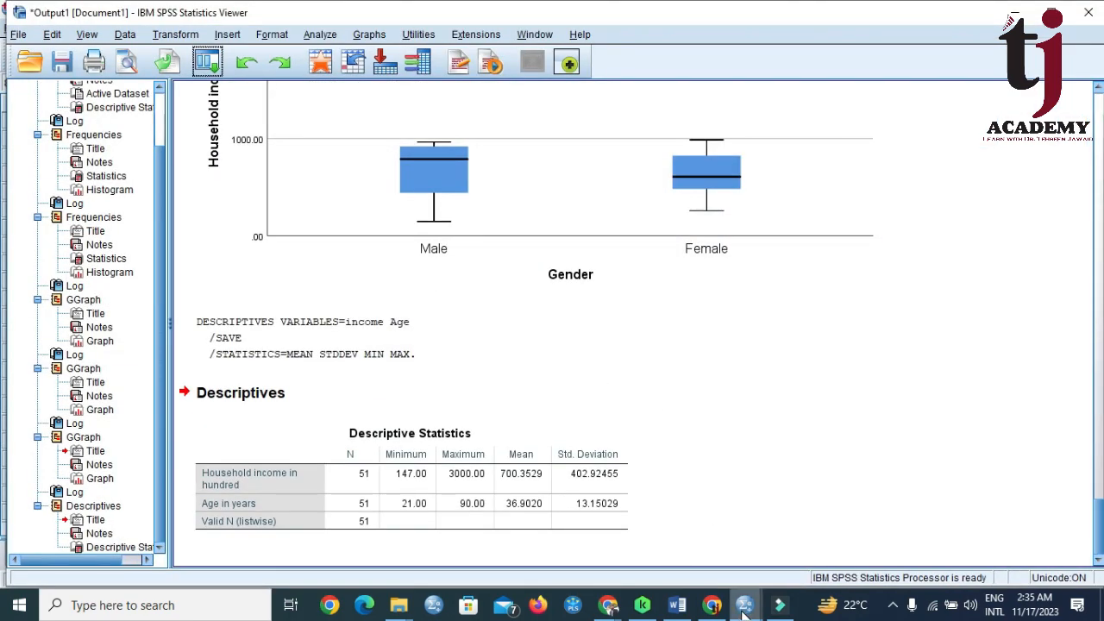
- Return to the data set and sort the cases by Zincome in descending order
mouse_move(745, 604)
left_click(804, 579)
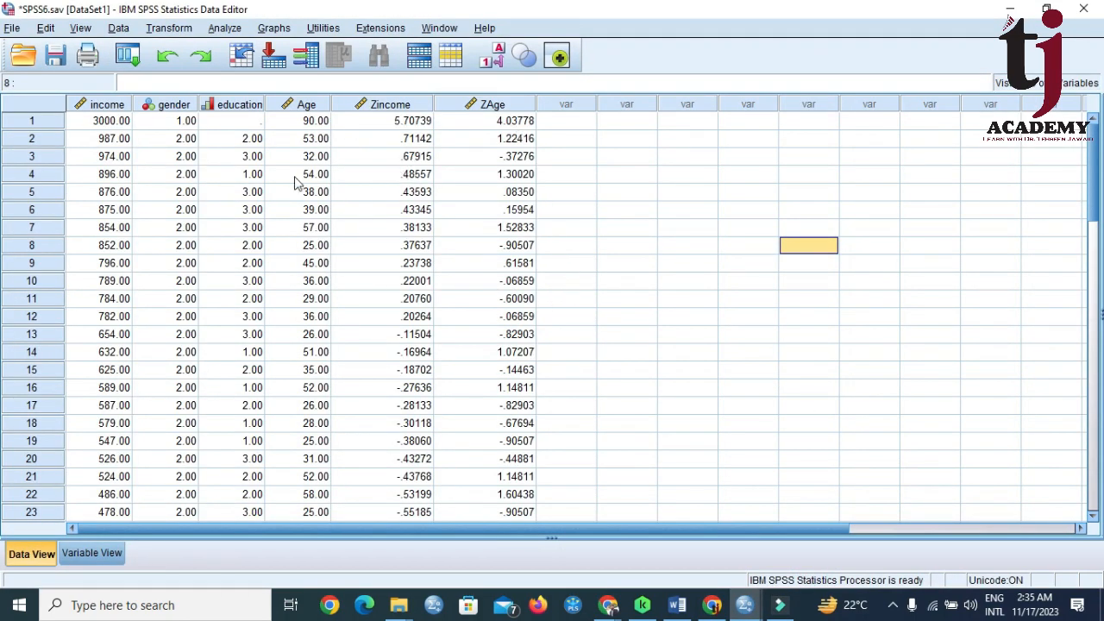
scroll(423, 293, "down", 8)
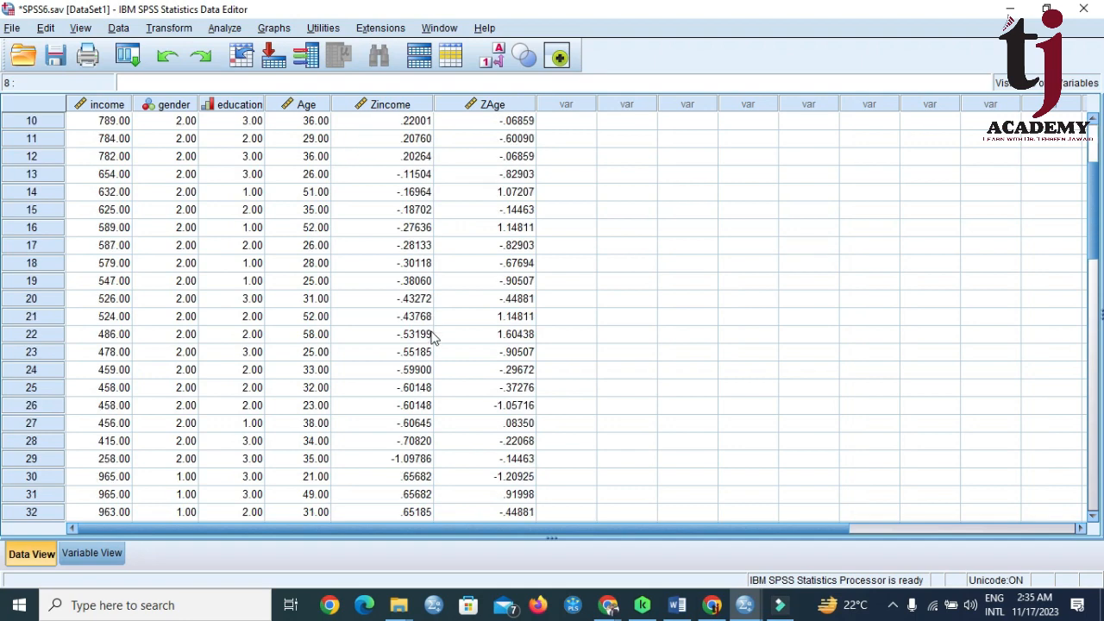
scroll(433, 445, "up", 8)
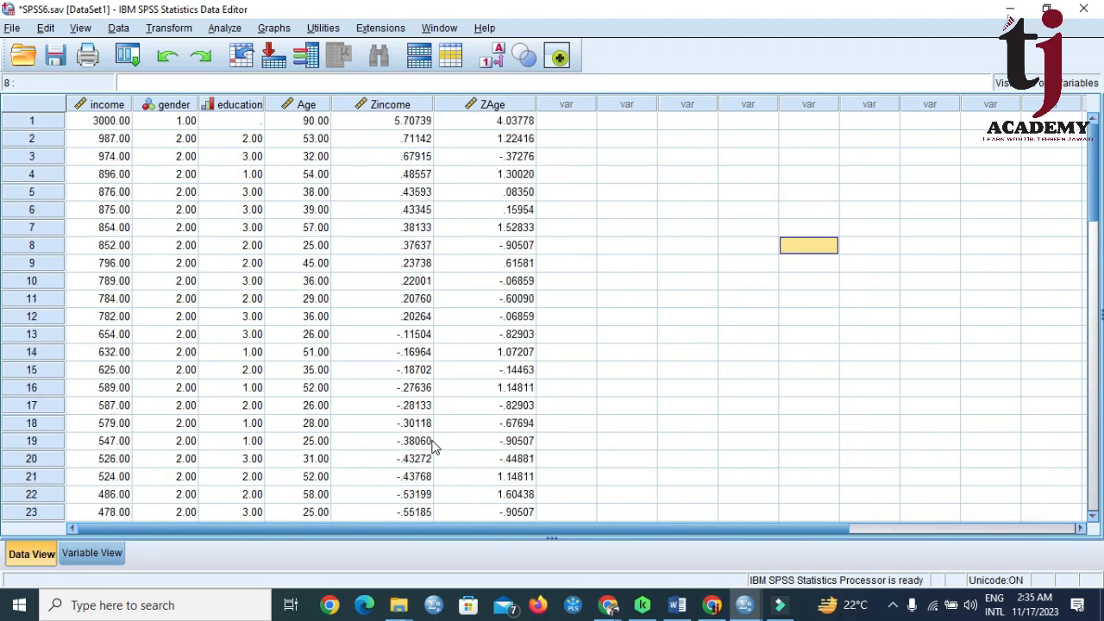
left_click(396, 103)
right_click(396, 101)
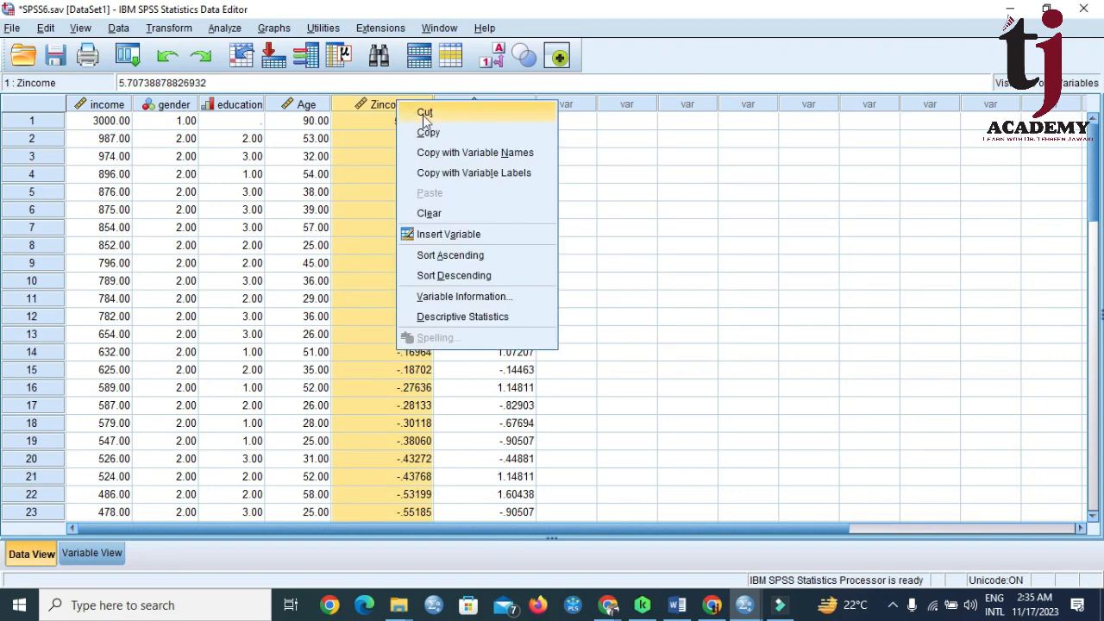
left_click(454, 275)
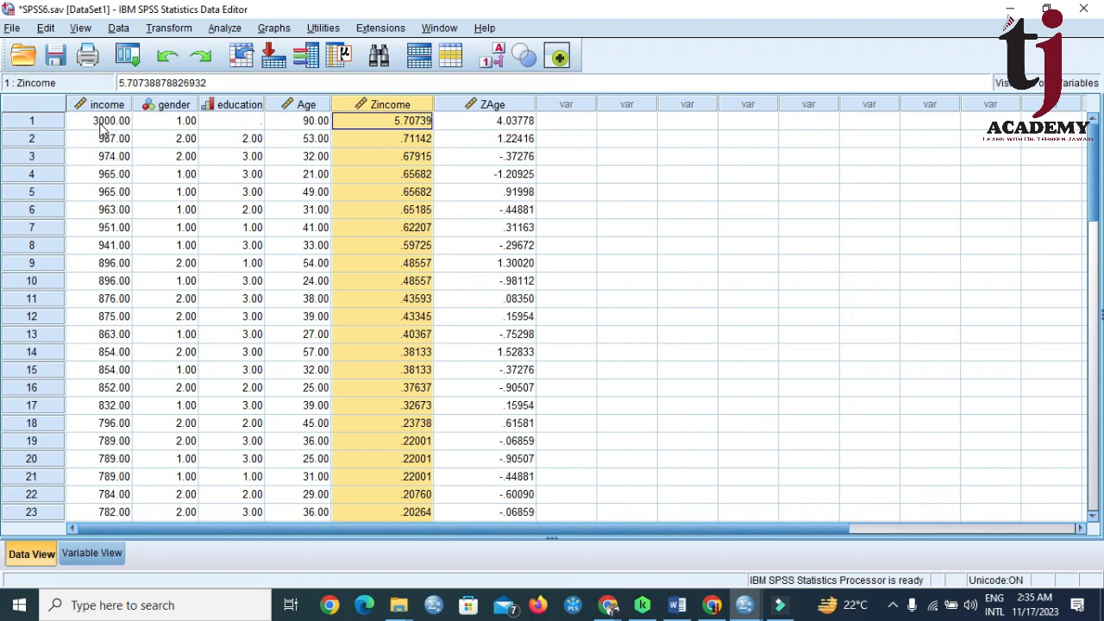
- Select case 1 and compare its Zincome and ZAge scores with those of the other cases
left_click(51, 120)
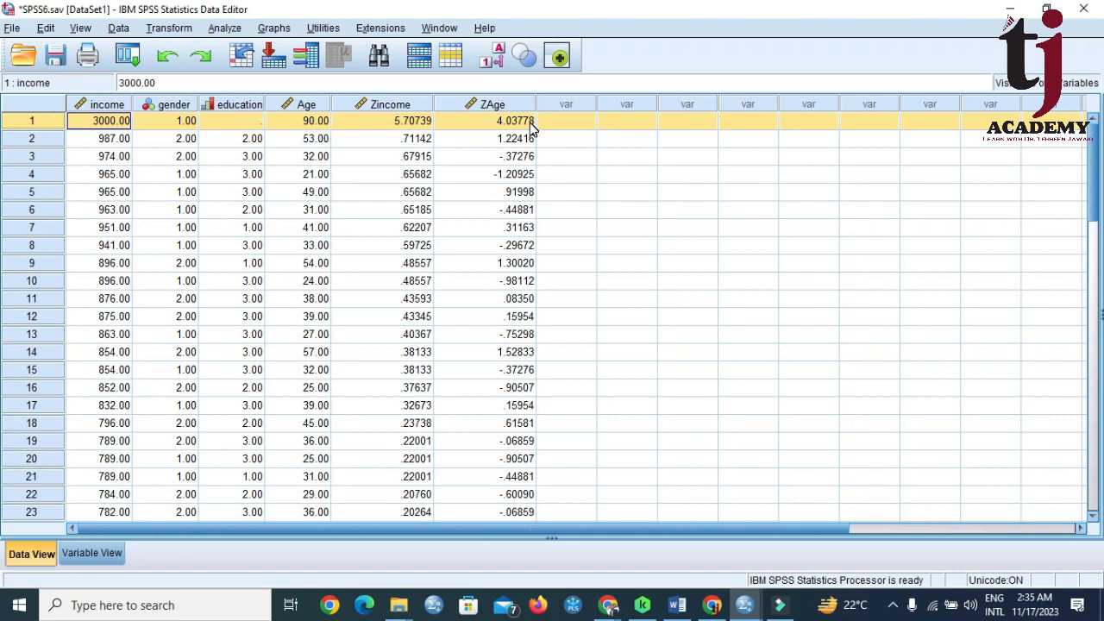
scroll(517, 254, "down", 2)
scroll(492, 271, "up", 2)
scroll(445, 371, "down", 1)
scroll(491, 233, "up", 1)
scroll(499, 285, "down", 5)
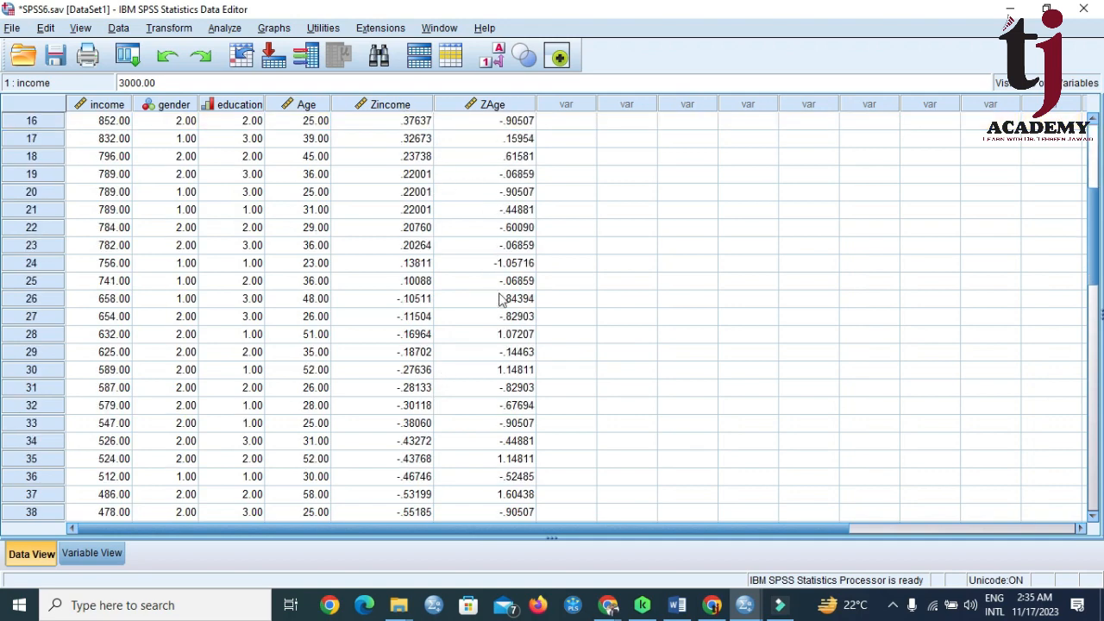
scroll(498, 298, "down", 6)
scroll(574, 308, "up", 11)
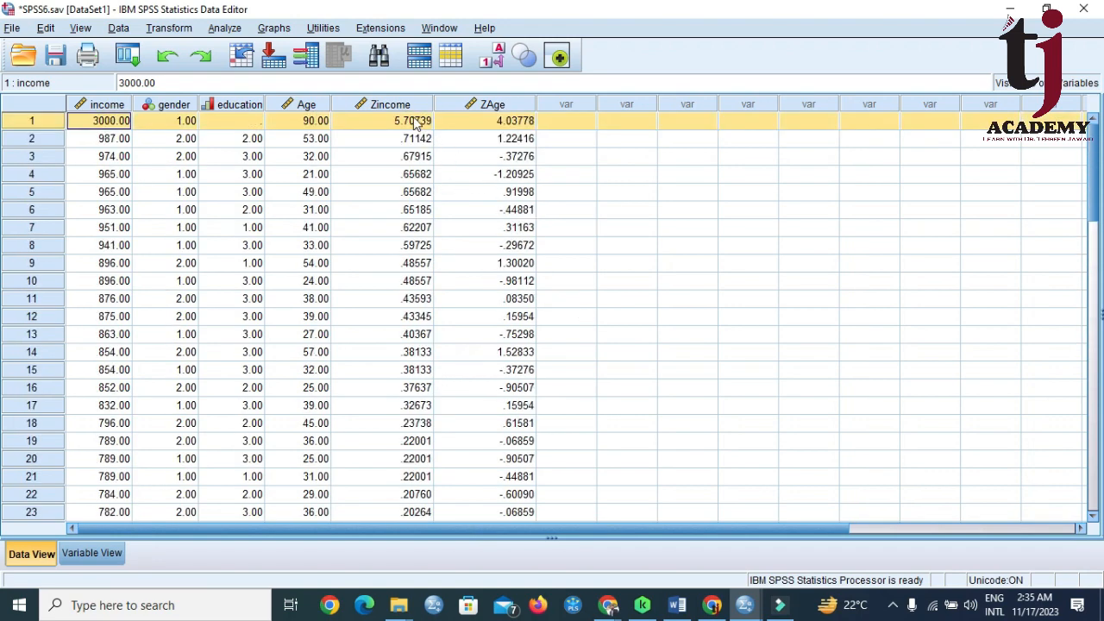
- Sort the cases in ascending order by Zincome, and re-sort them in ascending order by ZAge
right_click(415, 106)
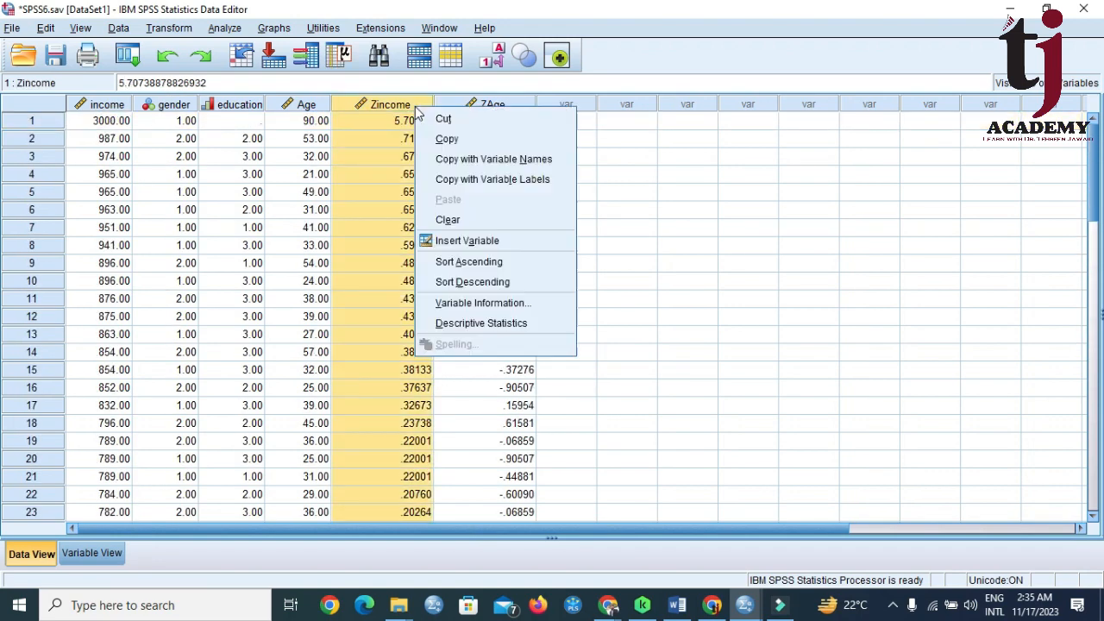
left_click(512, 263)
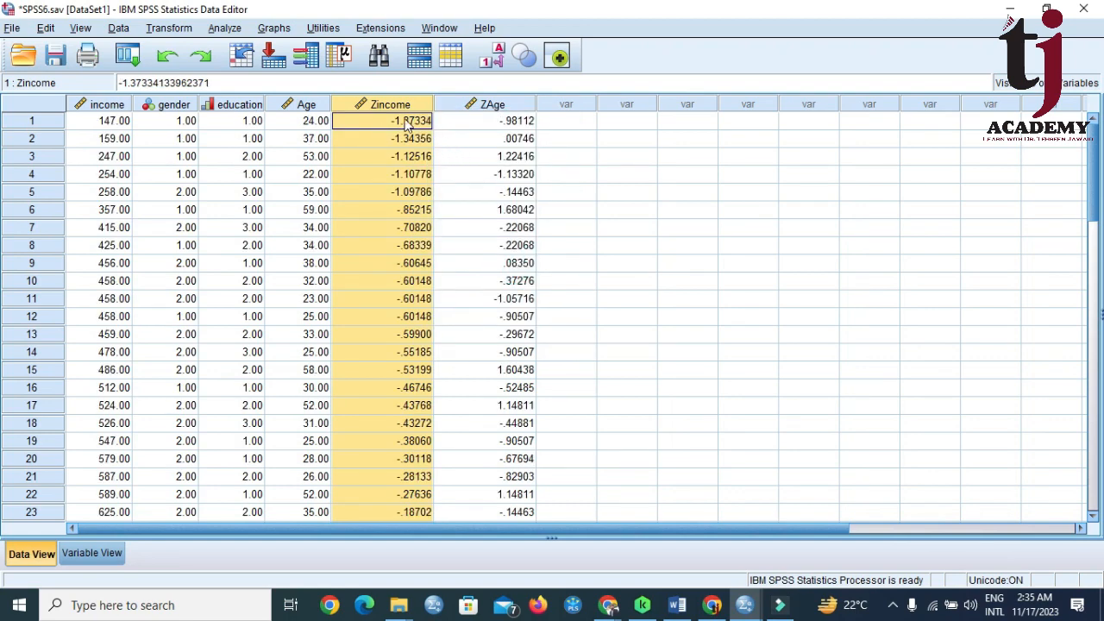
right_click(519, 107)
left_click(592, 262)
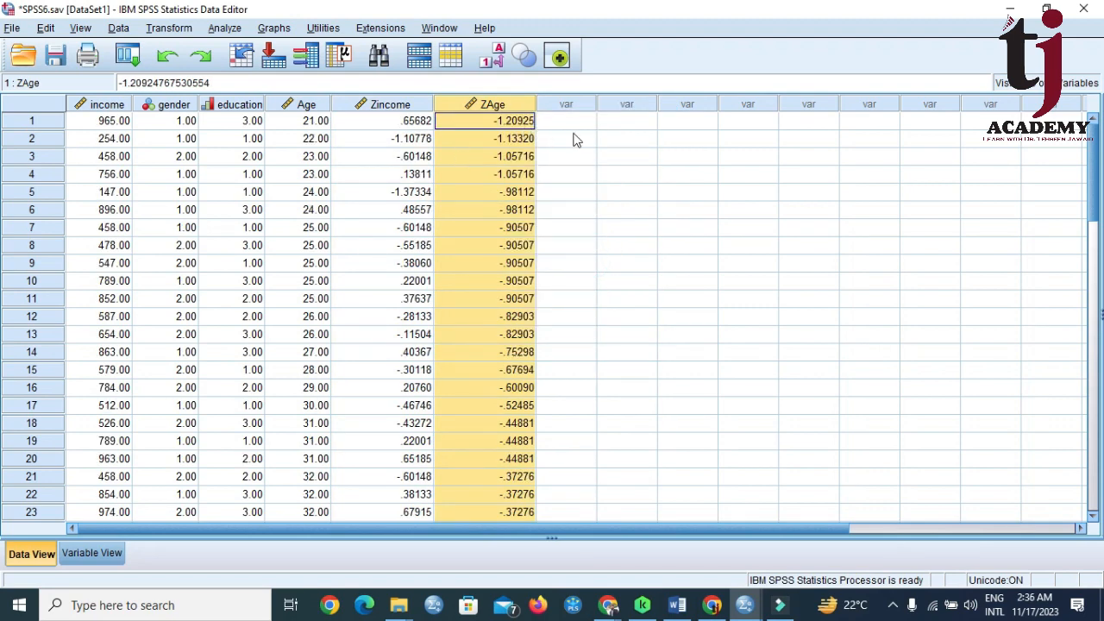
- Select case 51 at the end of the data set and review its z-scores against the other cases
scroll(452, 221, "down", 12)
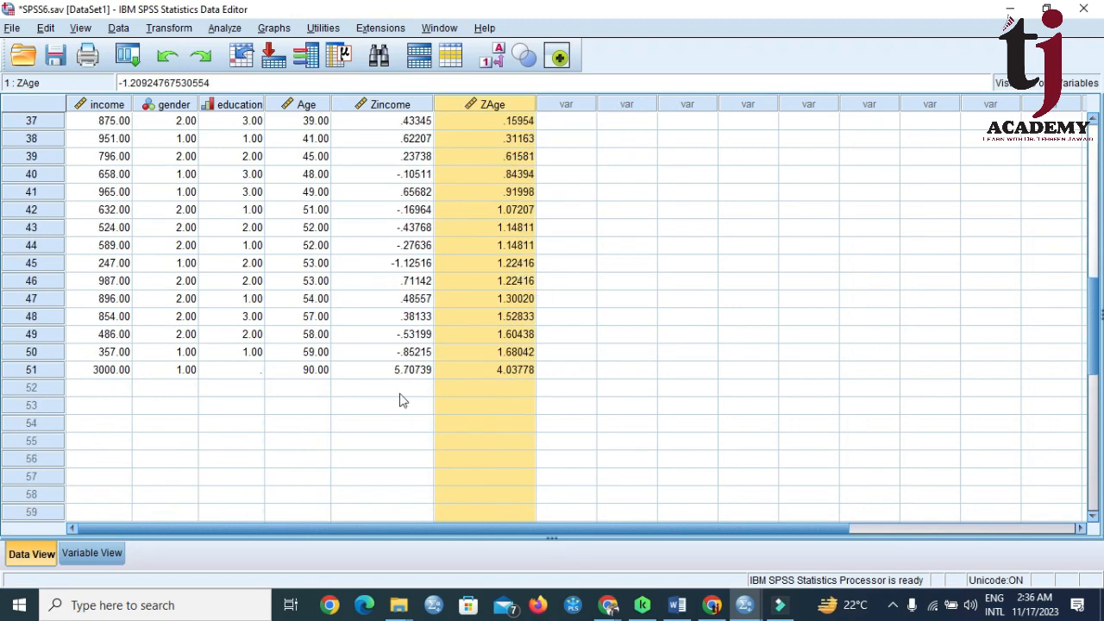
left_click(51, 371)
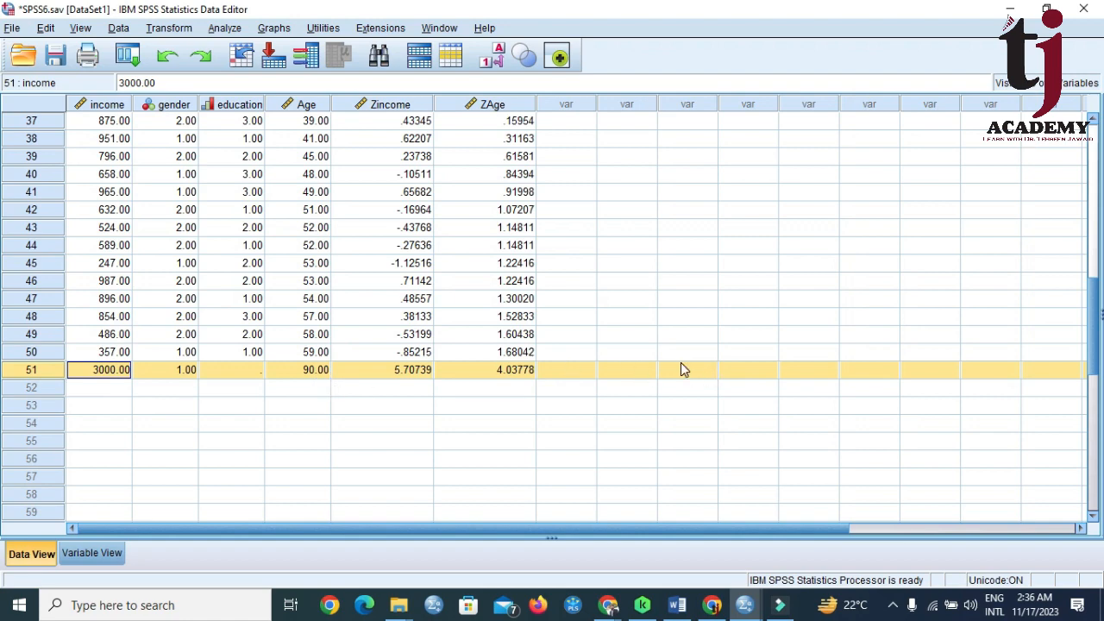
scroll(682, 362, "up", 6)
scroll(681, 367, "up", 6)
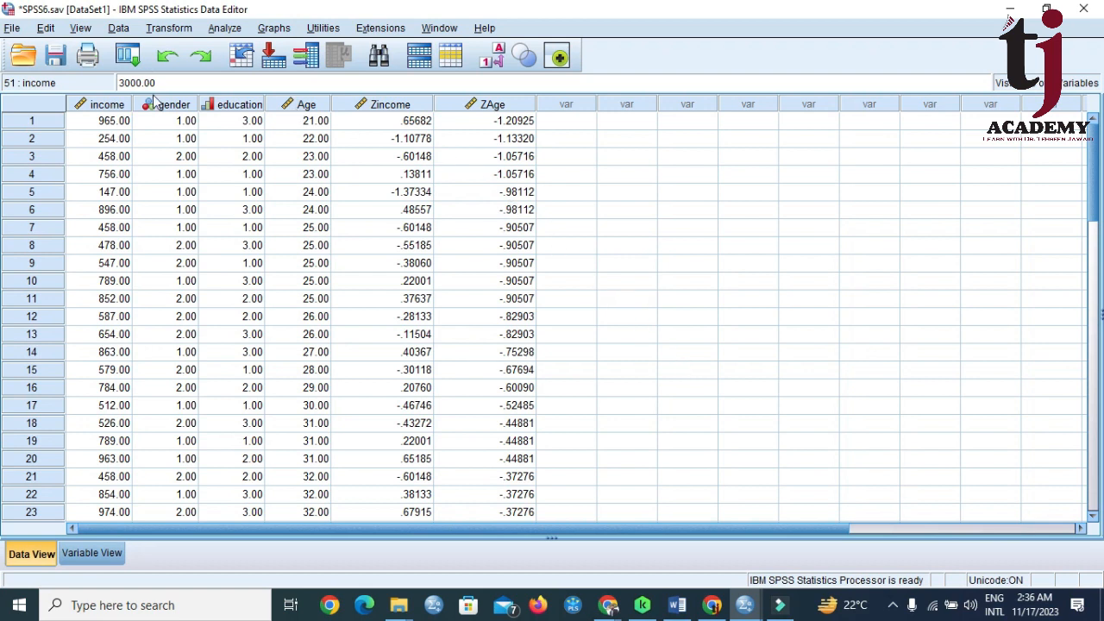
mouse_move(152, 102)
scroll(233, 164, "down", 14)
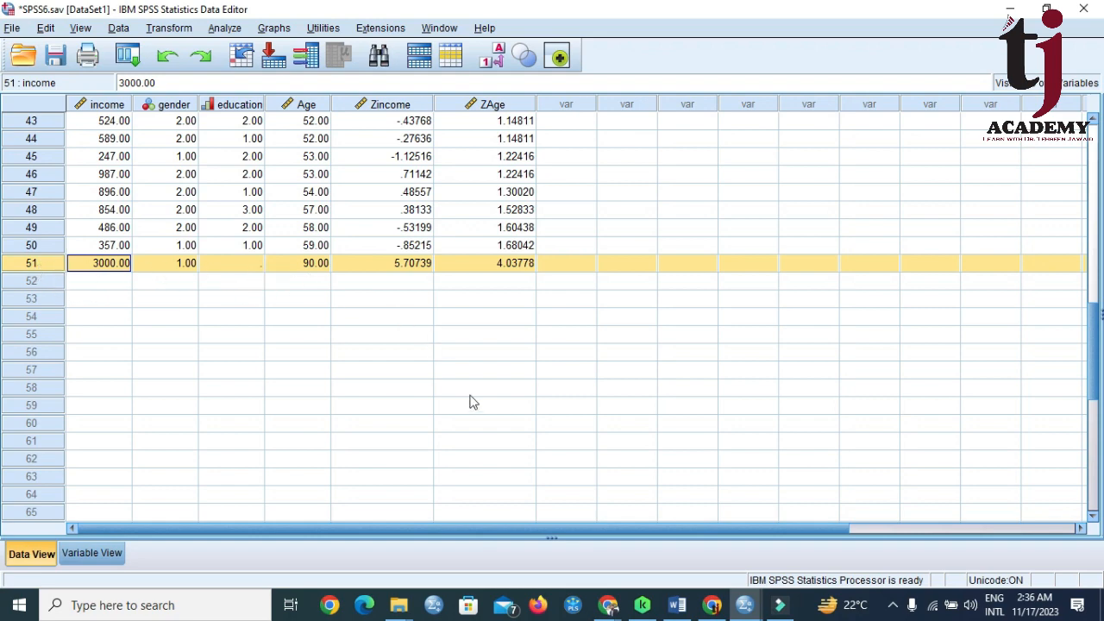
- Switch to the Word document to read the Mahalanobis Distance Test section, and return to the first cases of the SPSS data set
left_click(677, 605)
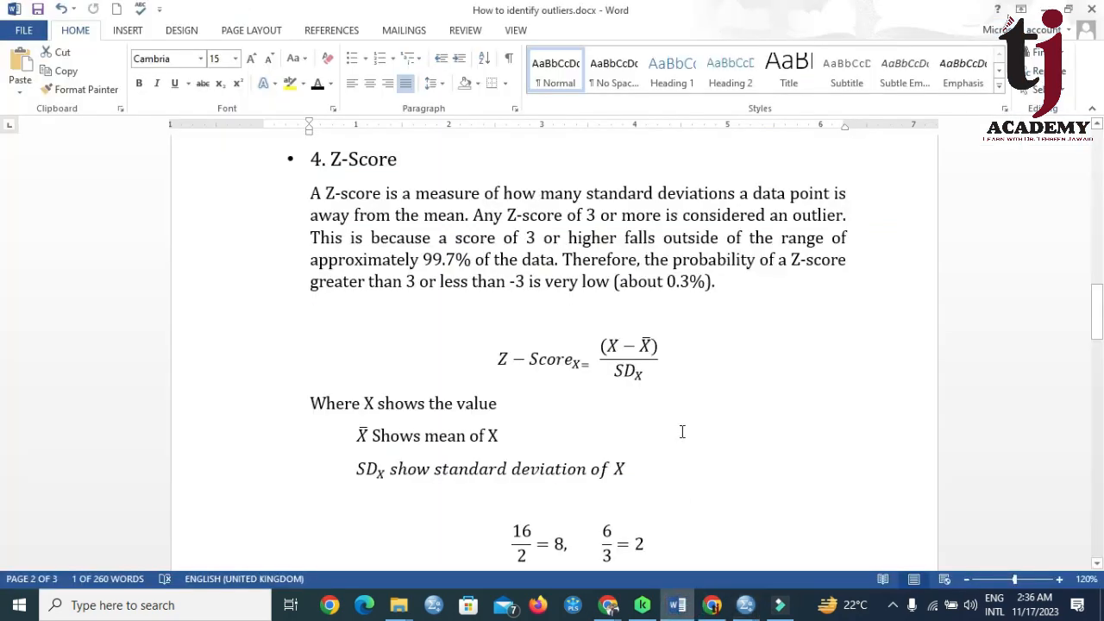
scroll(682, 431, "down", 4)
scroll(682, 431, "down", 3)
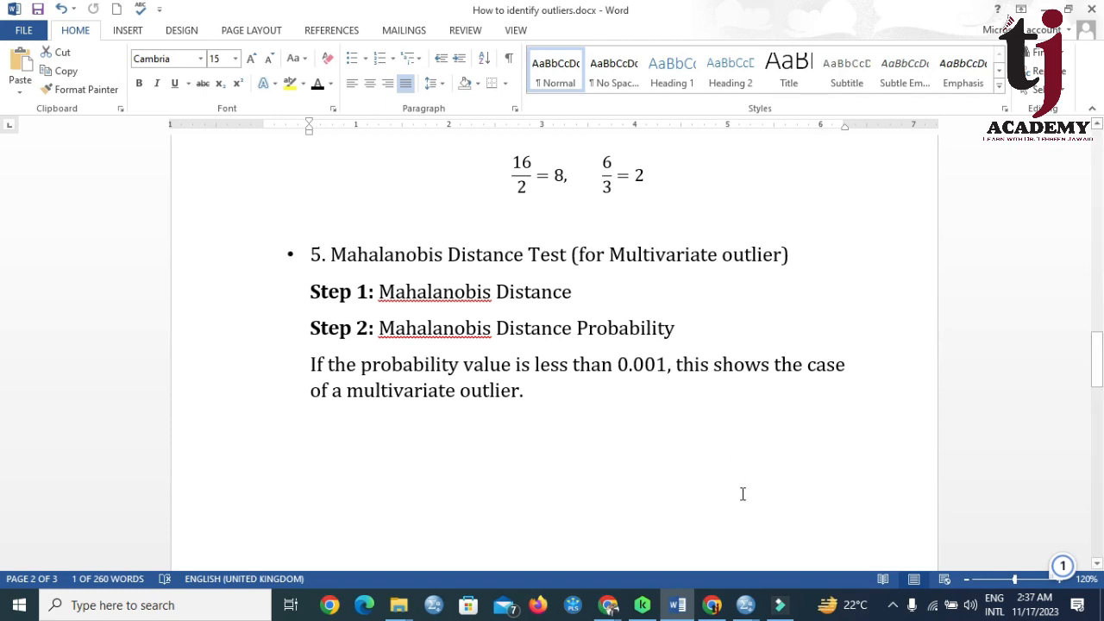
mouse_move(748, 610)
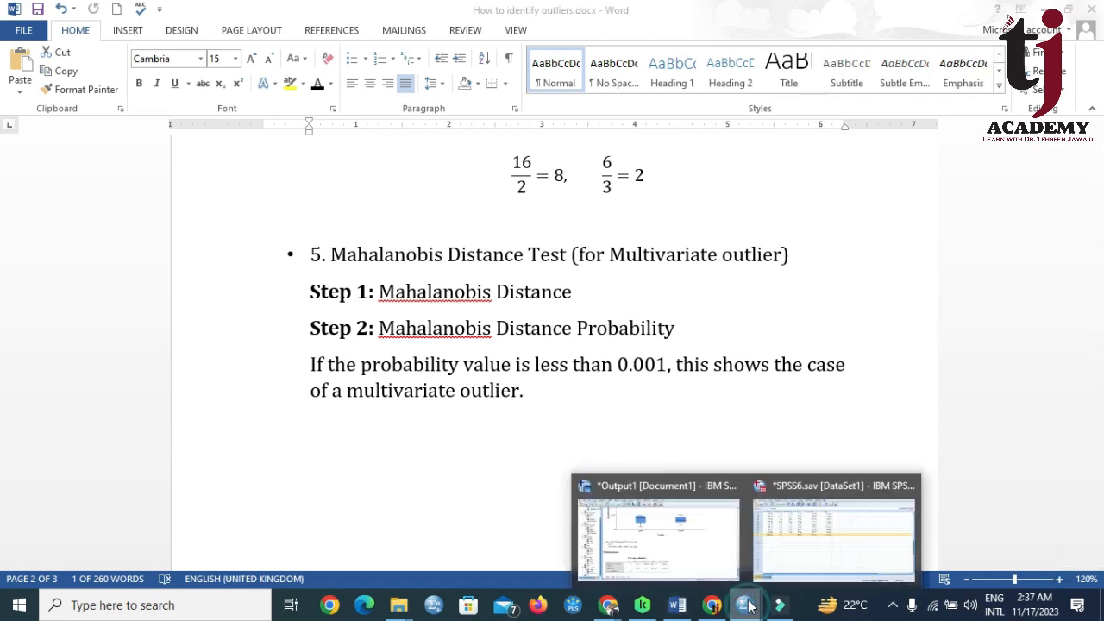
left_click(798, 547)
scroll(557, 390, "up", 9)
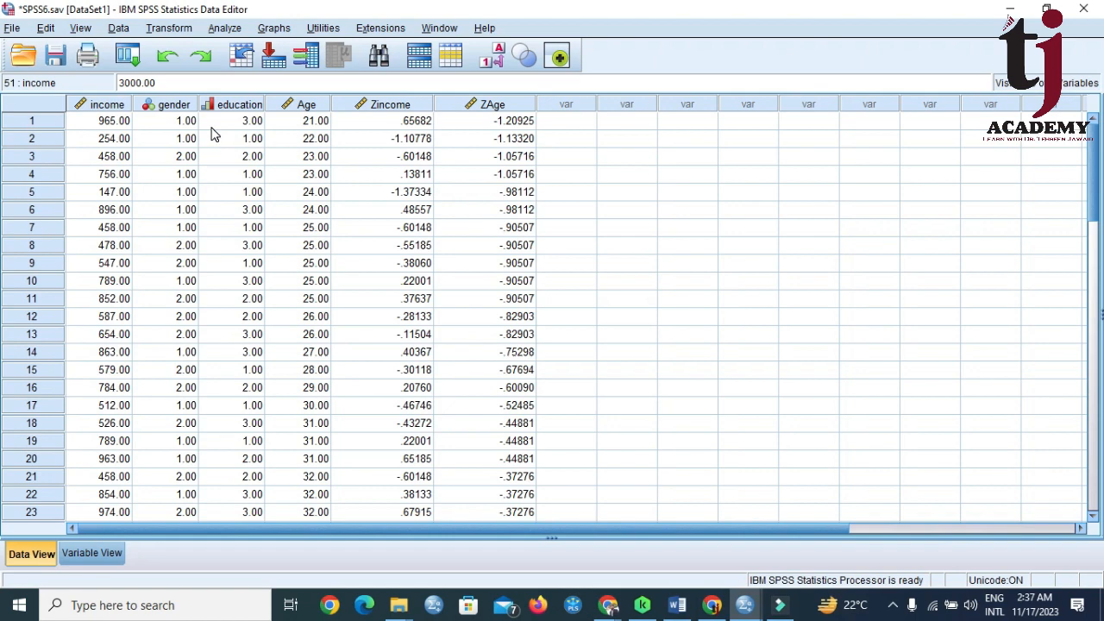
left_click(225, 28)
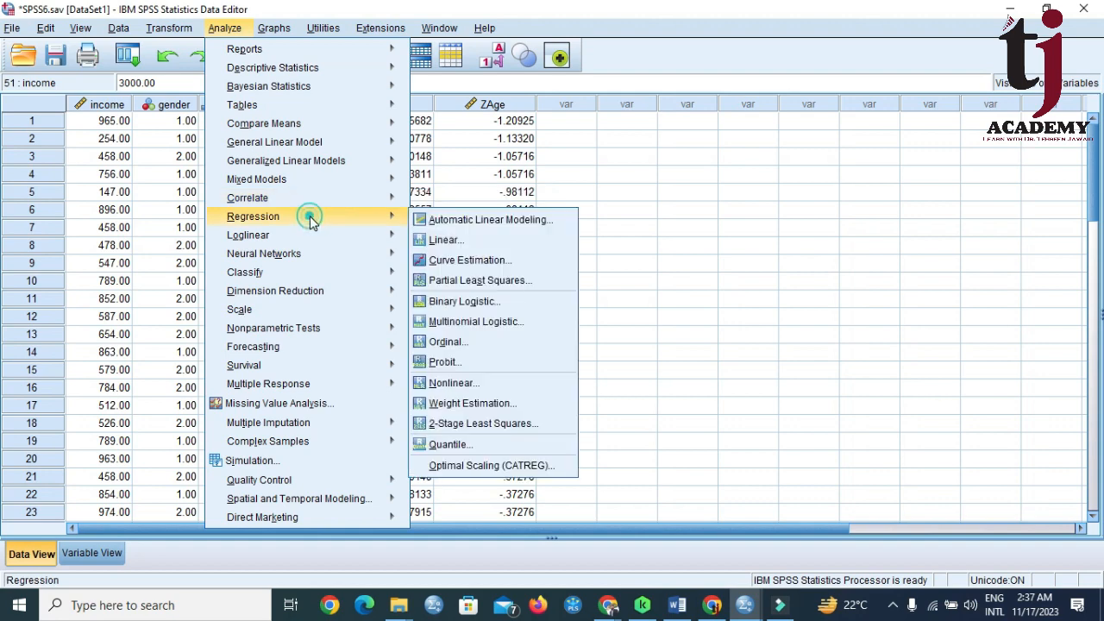
left_click(458, 238)
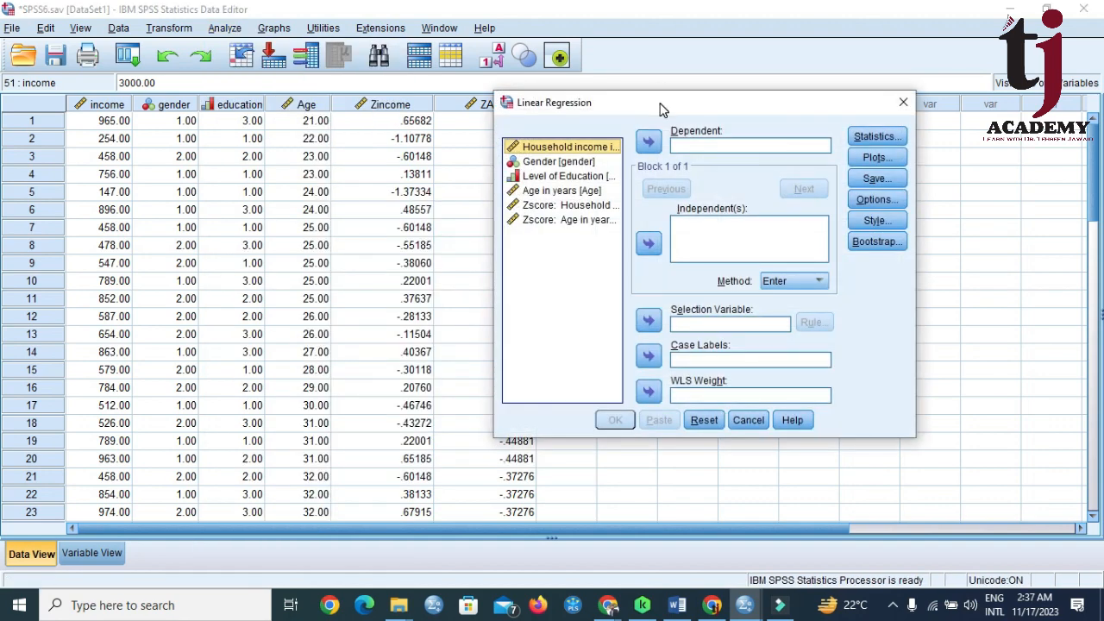
left_click_drag(660, 103, 761, 104)
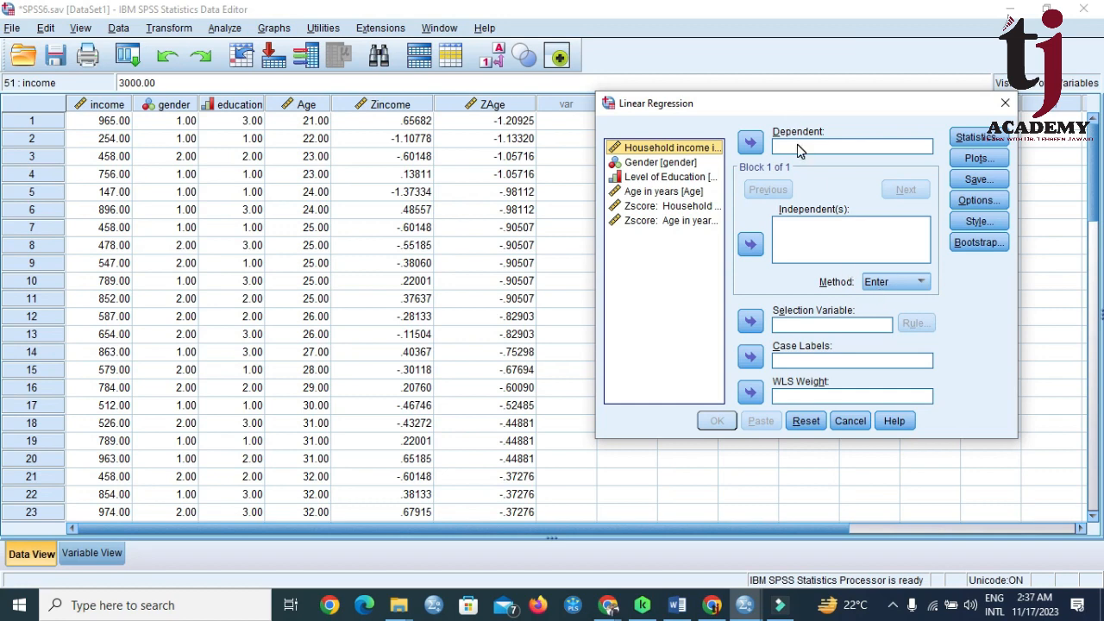
left_click(850, 420)
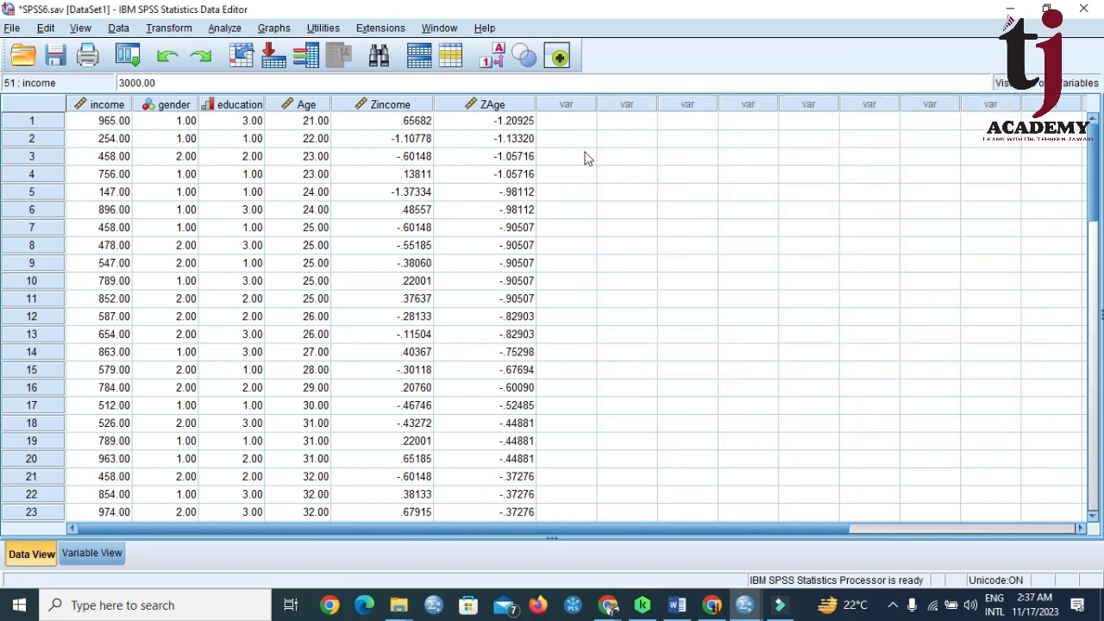
- Compute a new variable CN from the $Casenum function to number the cases
left_click(169, 29)
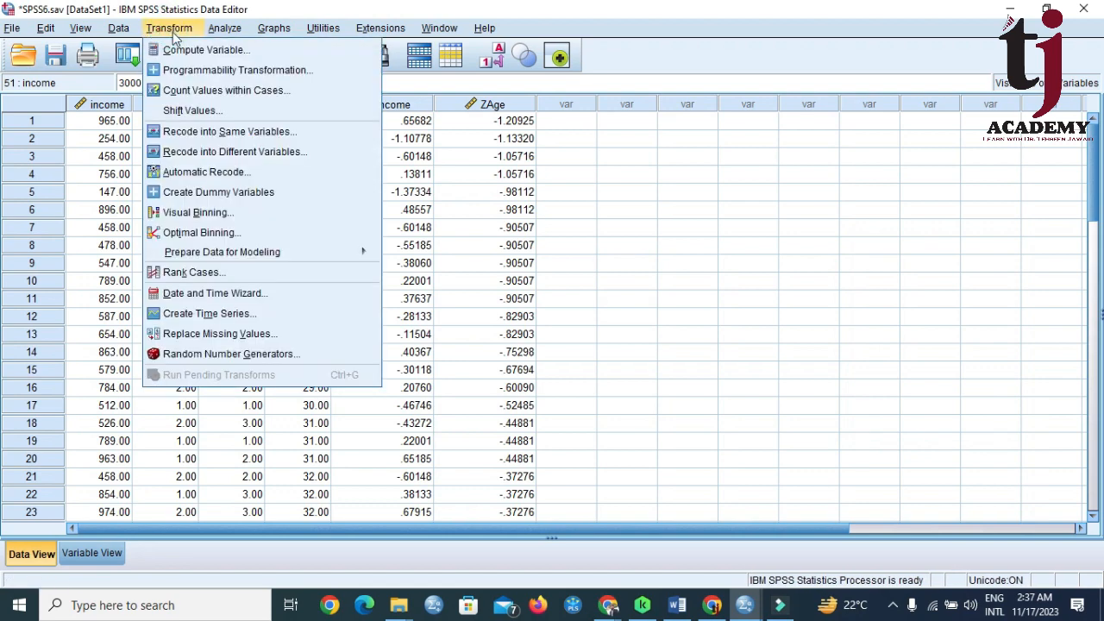
left_click(182, 49)
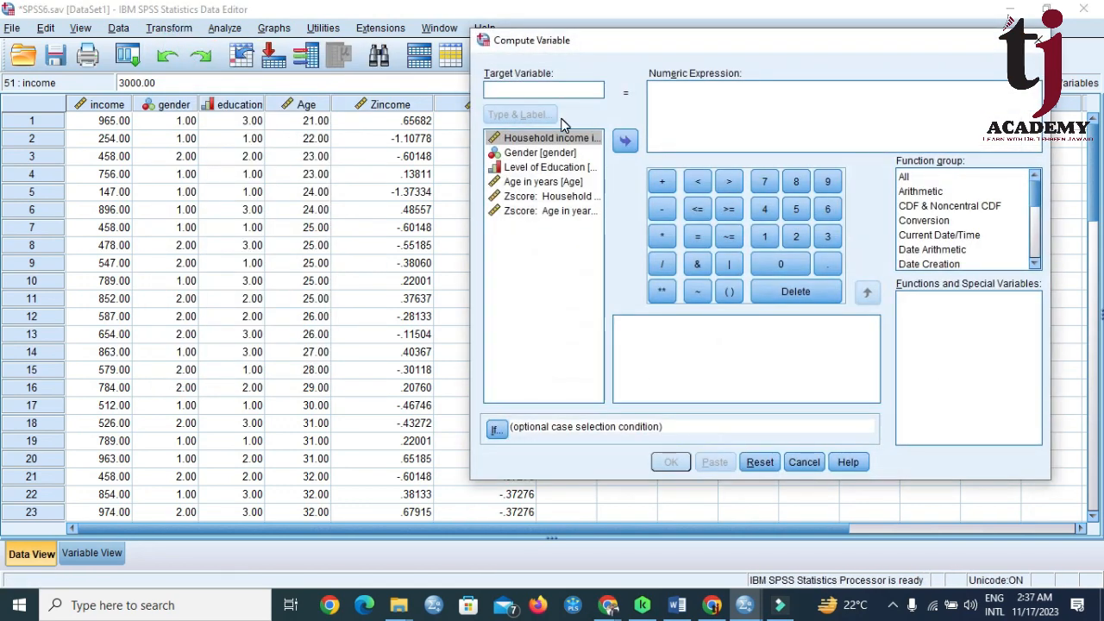
left_click(559, 91)
type("CN")
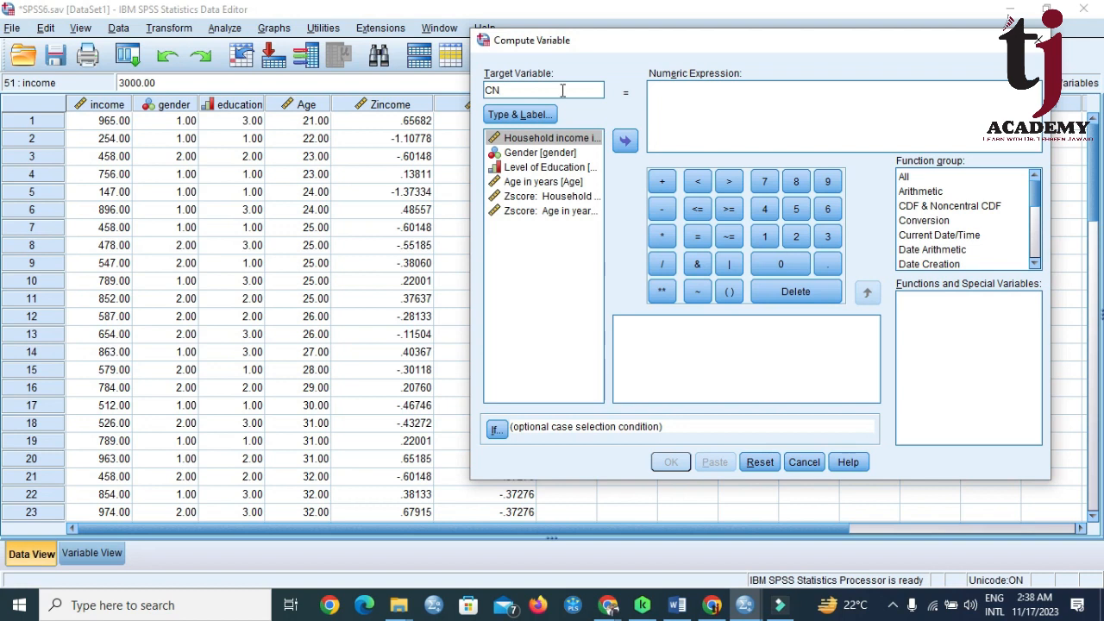
left_click(910, 176)
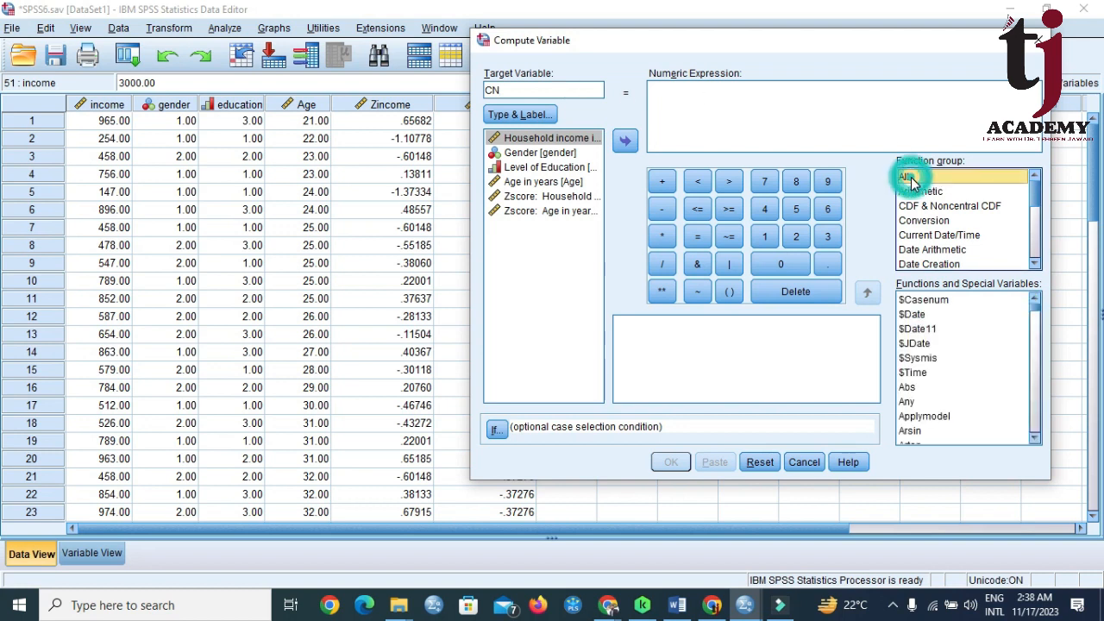
left_click(948, 302)
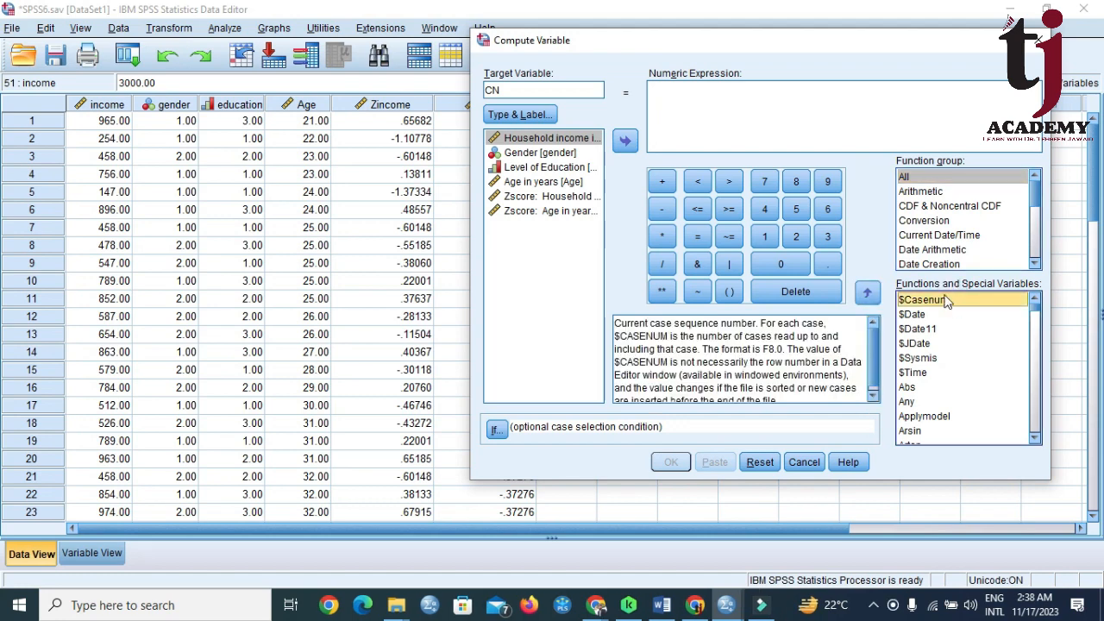
left_click(867, 293)
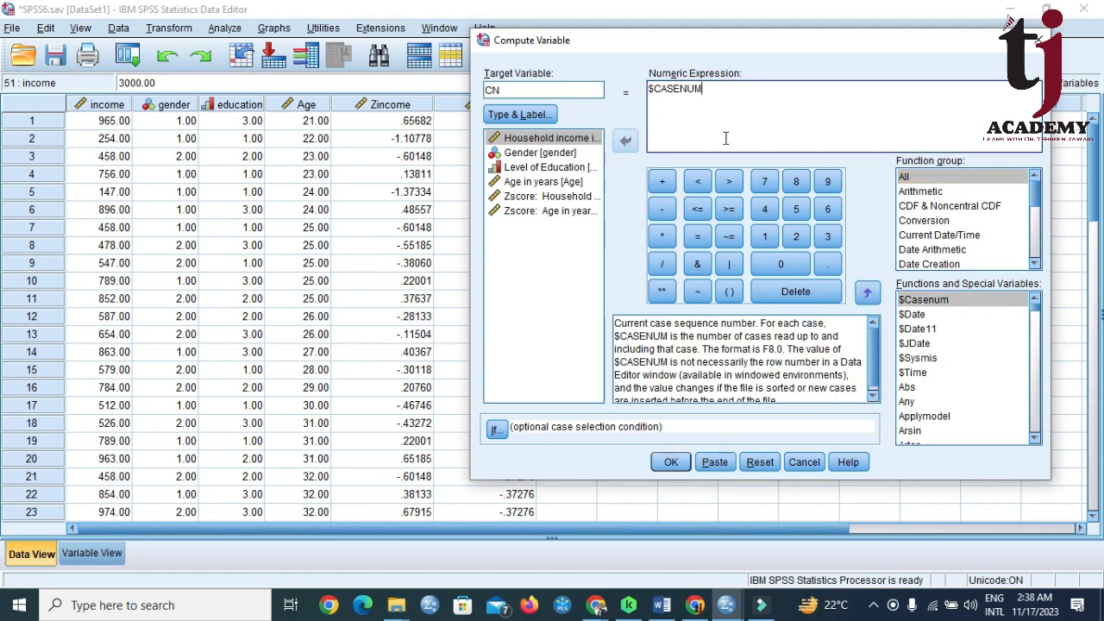
left_click(672, 463)
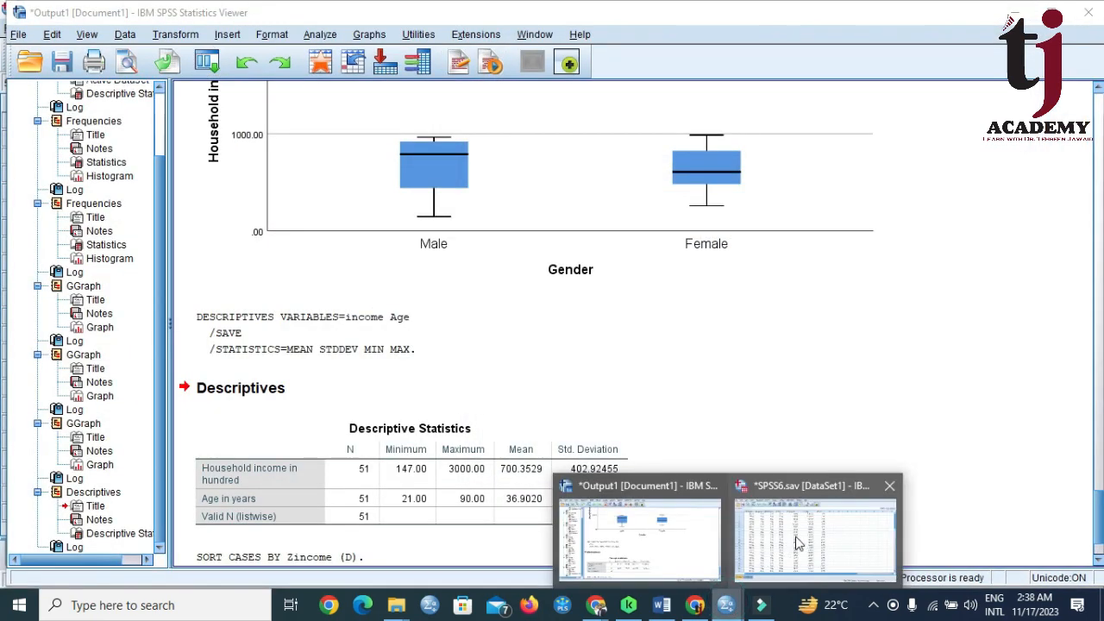
- Return to the data set and check the CN numbering against the case rows
left_click(795, 539)
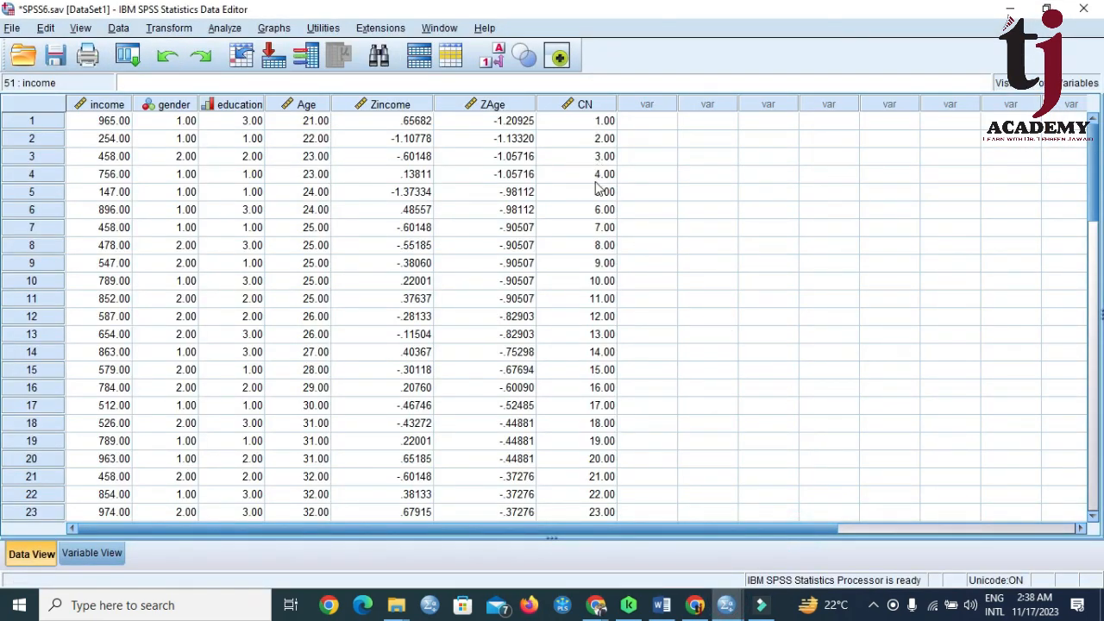
left_click_drag(31, 125, 37, 190)
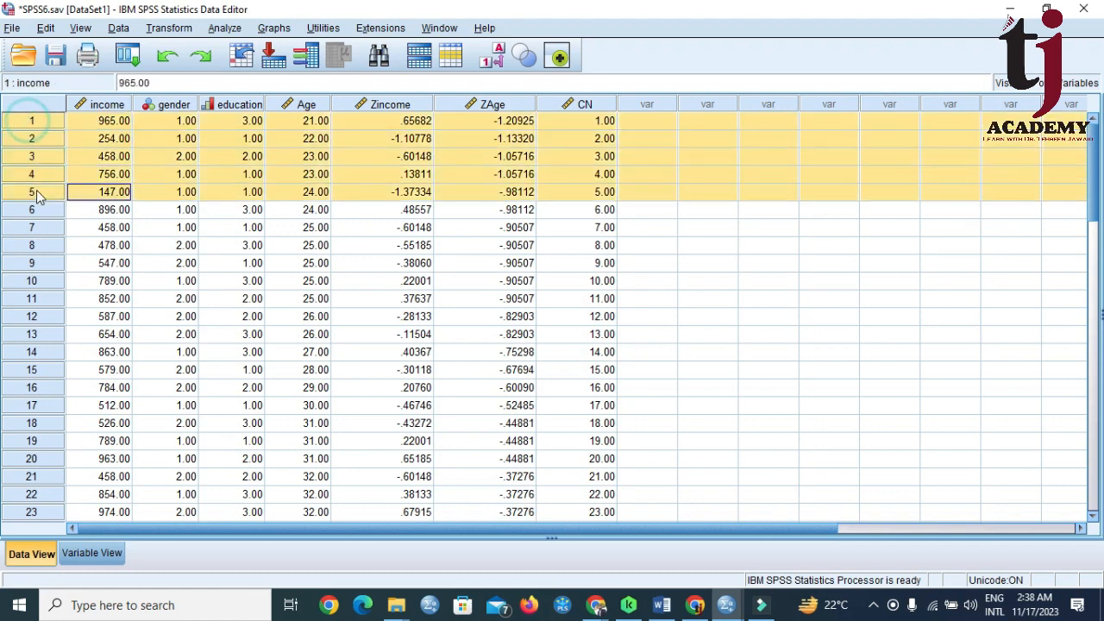
left_click(747, 330)
scroll(604, 229, "down", 3)
scroll(621, 259, "down", 9)
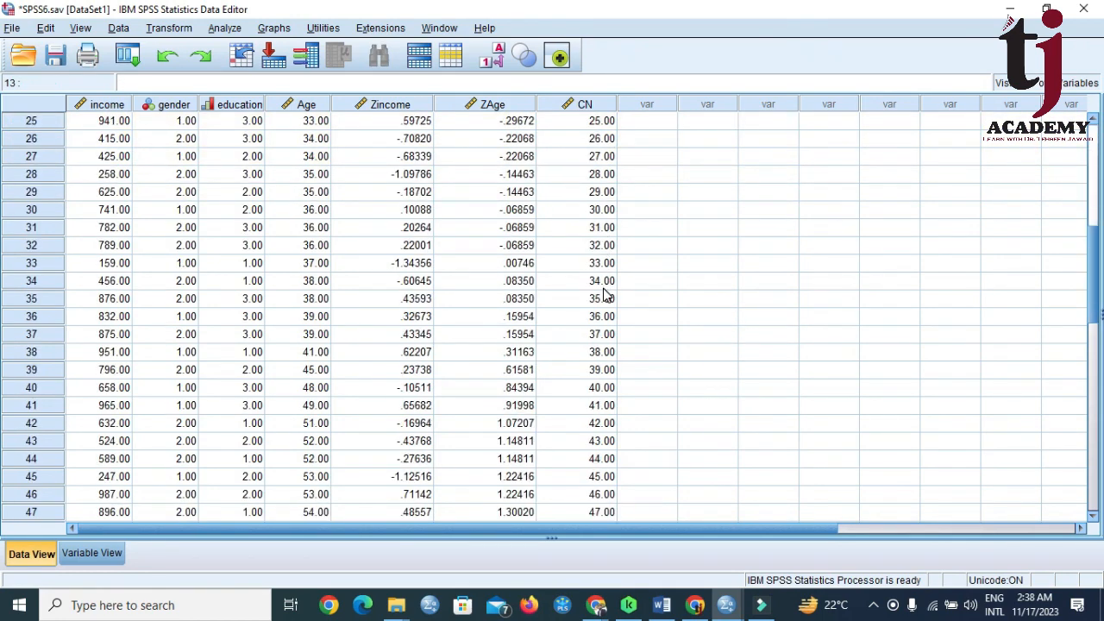
scroll(604, 311, "up", 12)
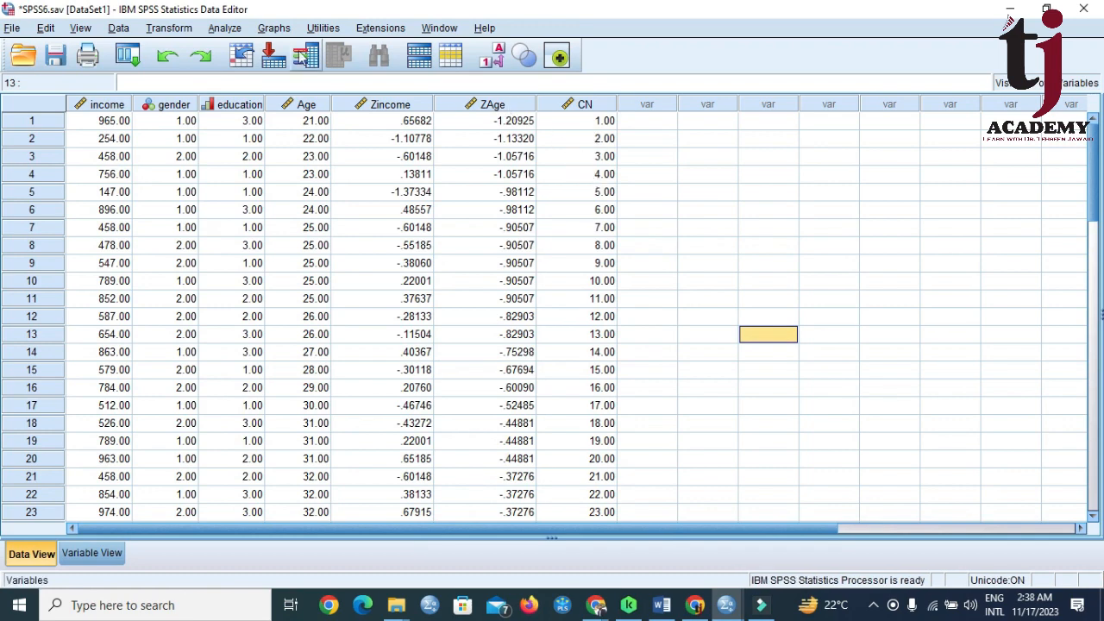
- Set up a linear regression with CN as the dependent variable and household income and age in years as independents
left_click(226, 29)
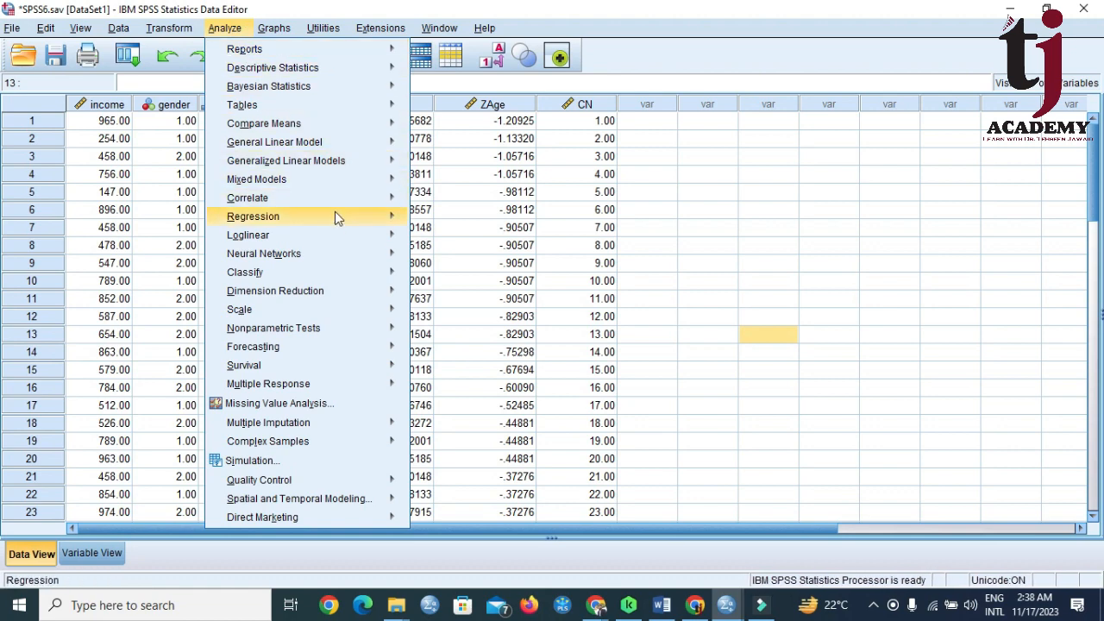
mouse_move(336, 215)
left_click(444, 239)
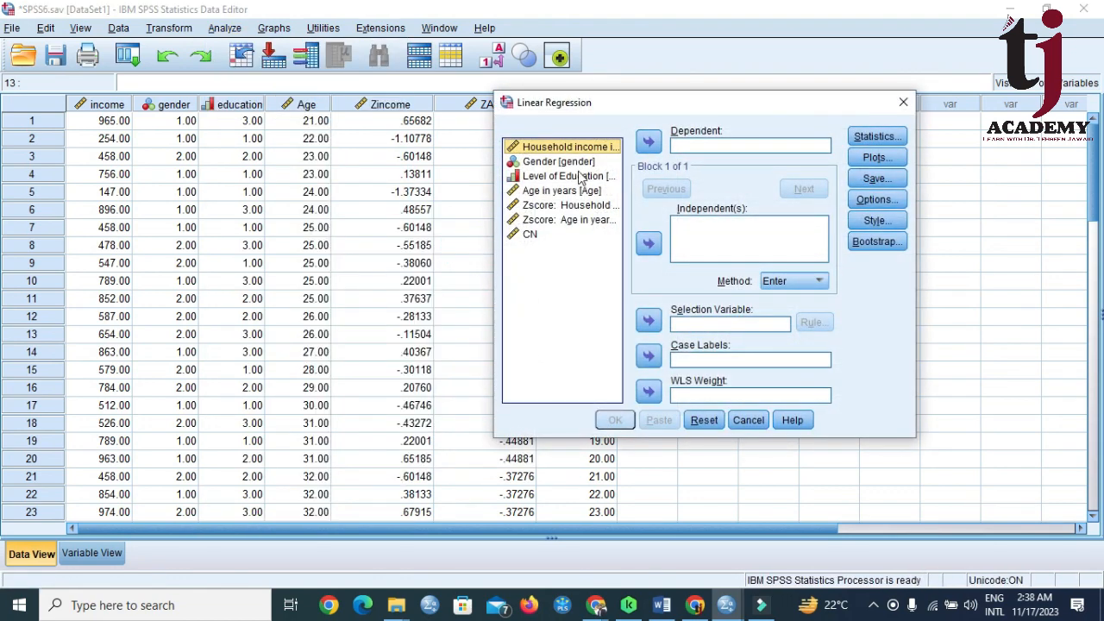
left_click(532, 236)
left_click(649, 142)
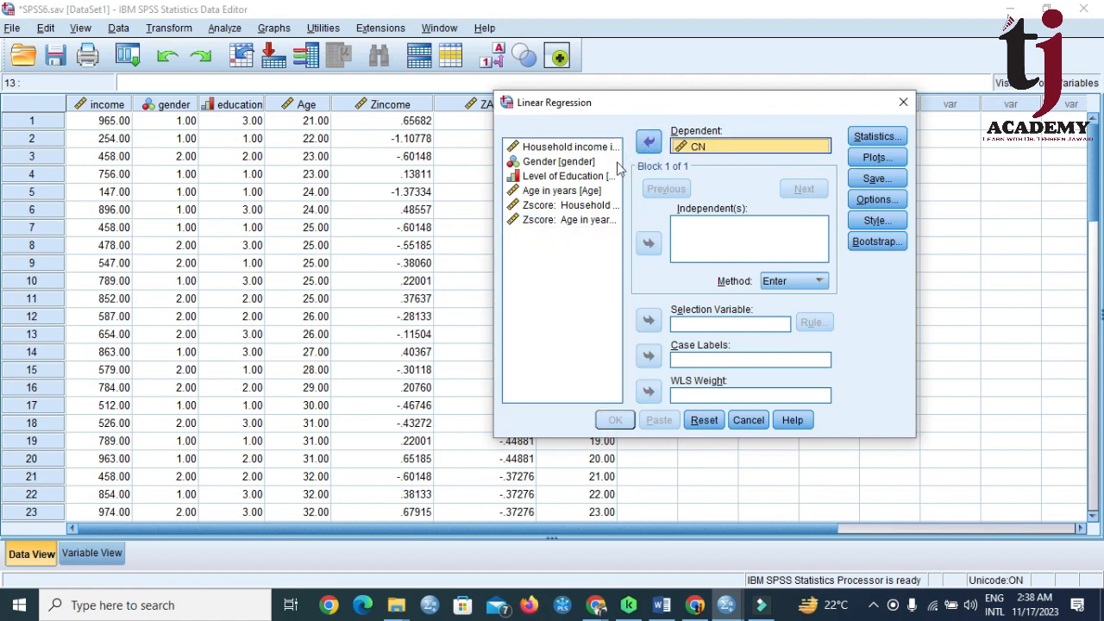
left_click(559, 147)
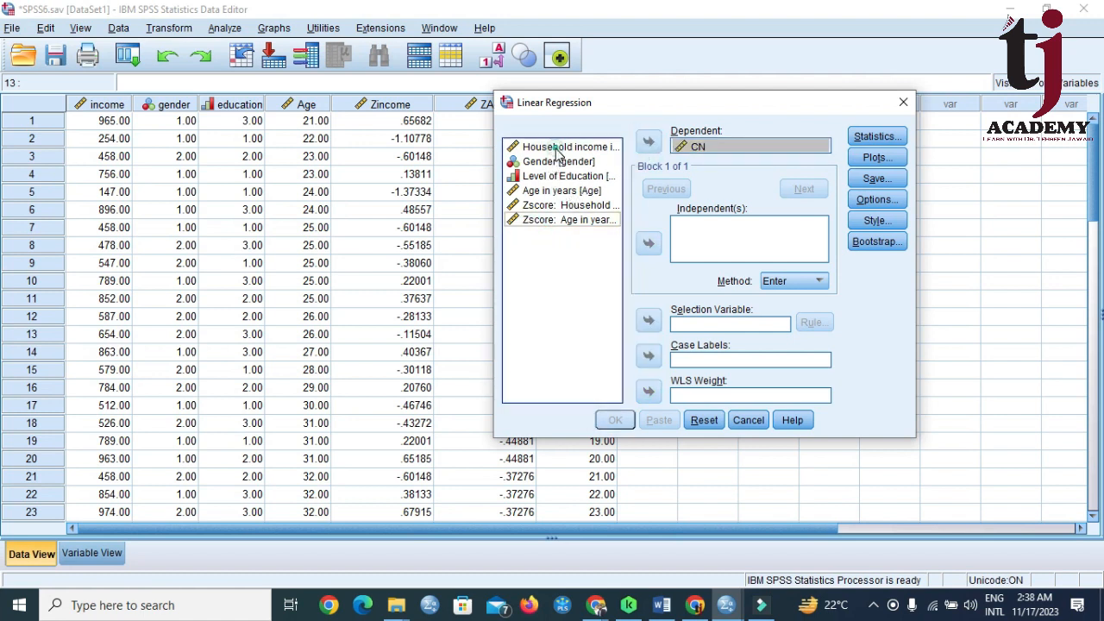
left_click(648, 244)
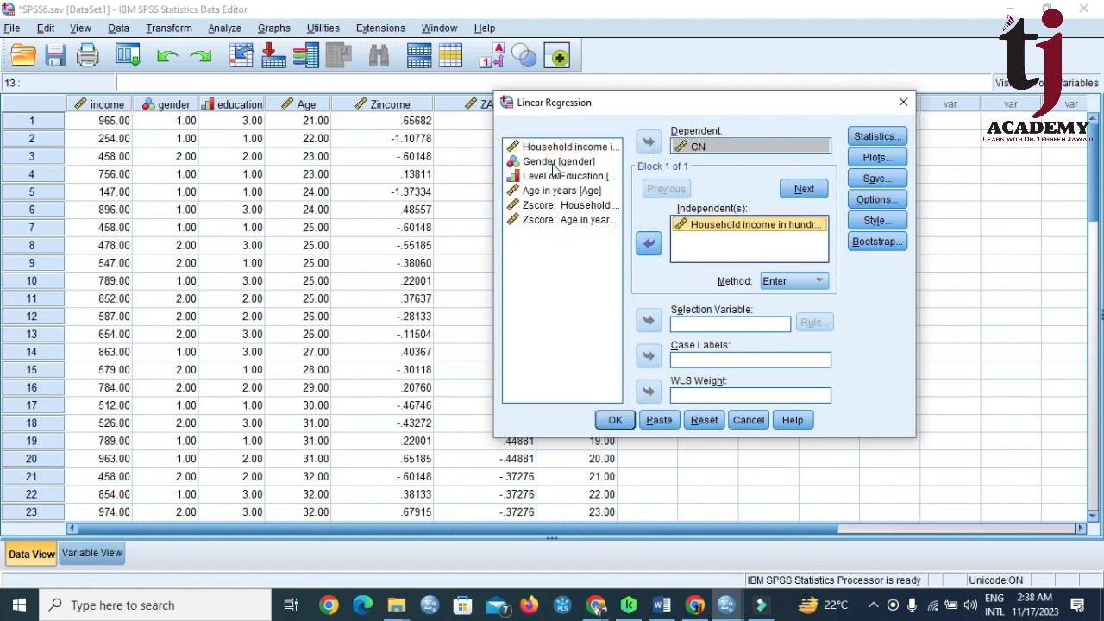
left_click(558, 190)
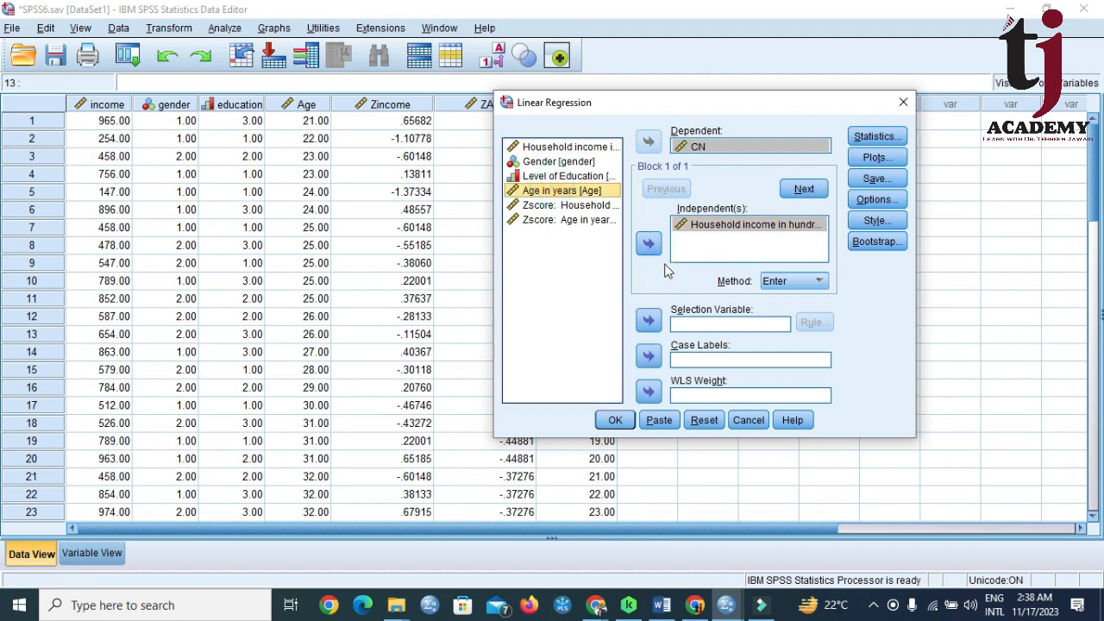
left_click(648, 244)
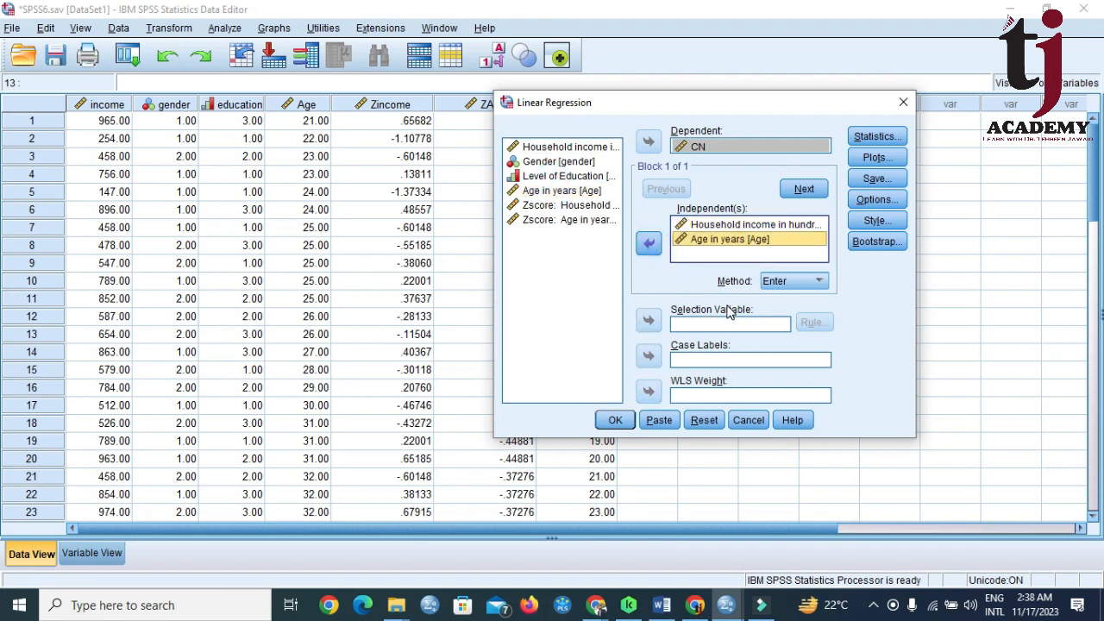
- Choose to save the Mahalanobis distances and run the linear regression
left_click(875, 178)
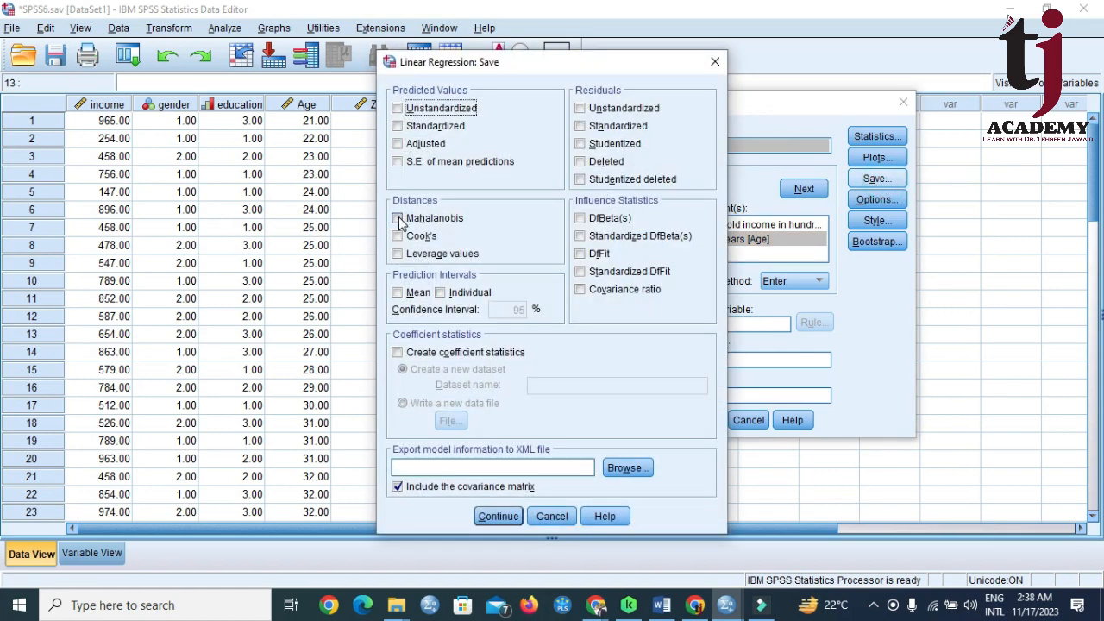
left_click(398, 219)
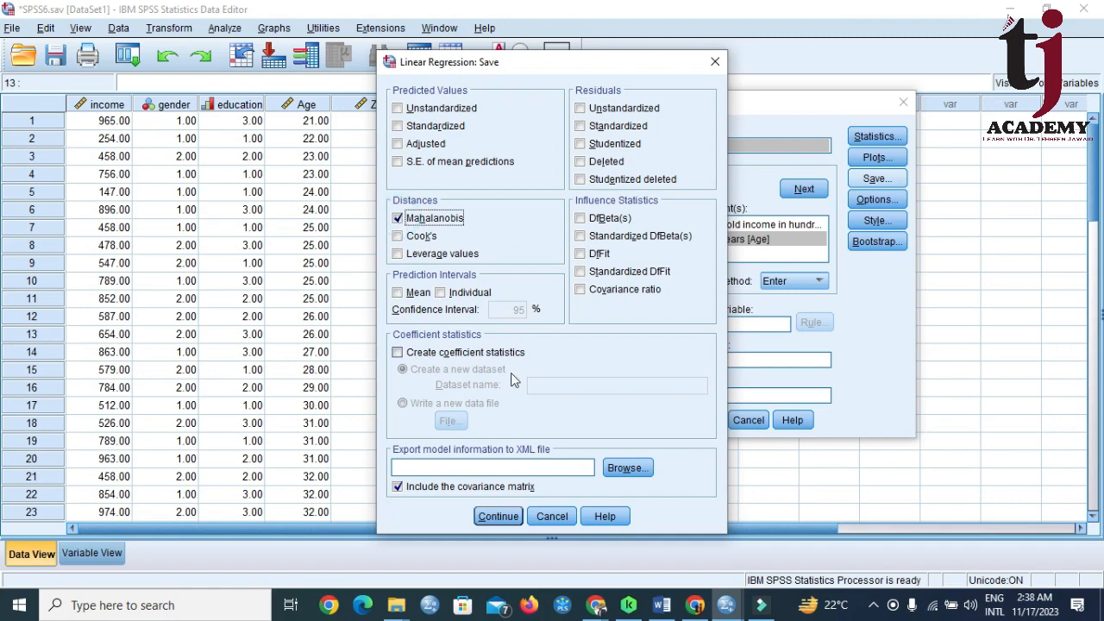
left_click(499, 516)
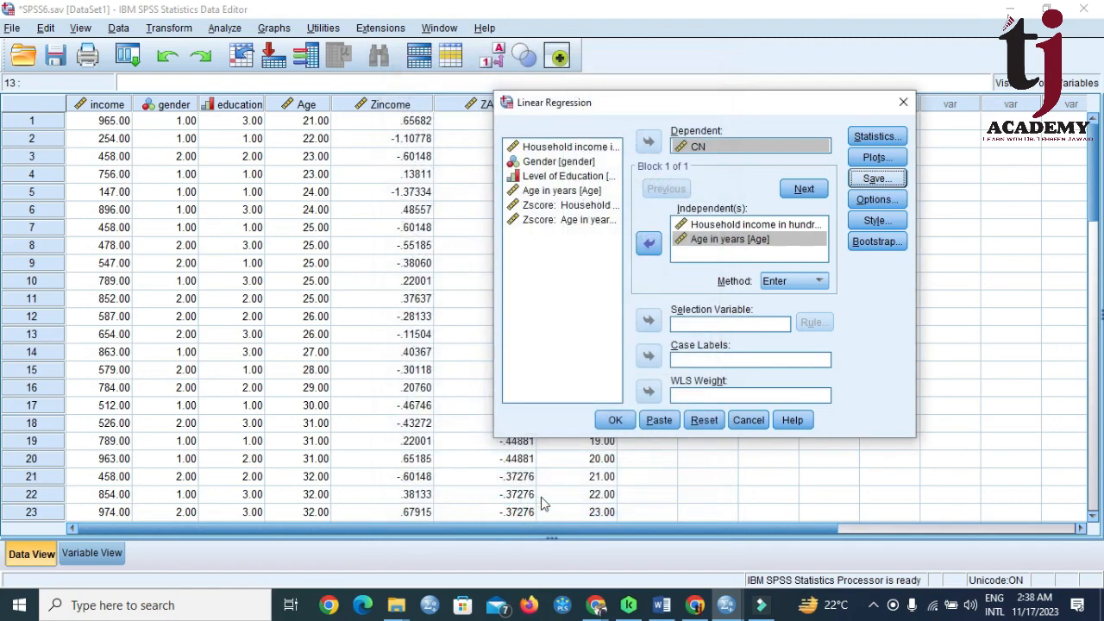
left_click(615, 422)
- Review the regression output down to the residuals statistics, and examine the new Mahalanobis distance column in the data set
scroll(666, 414, "down", 5)
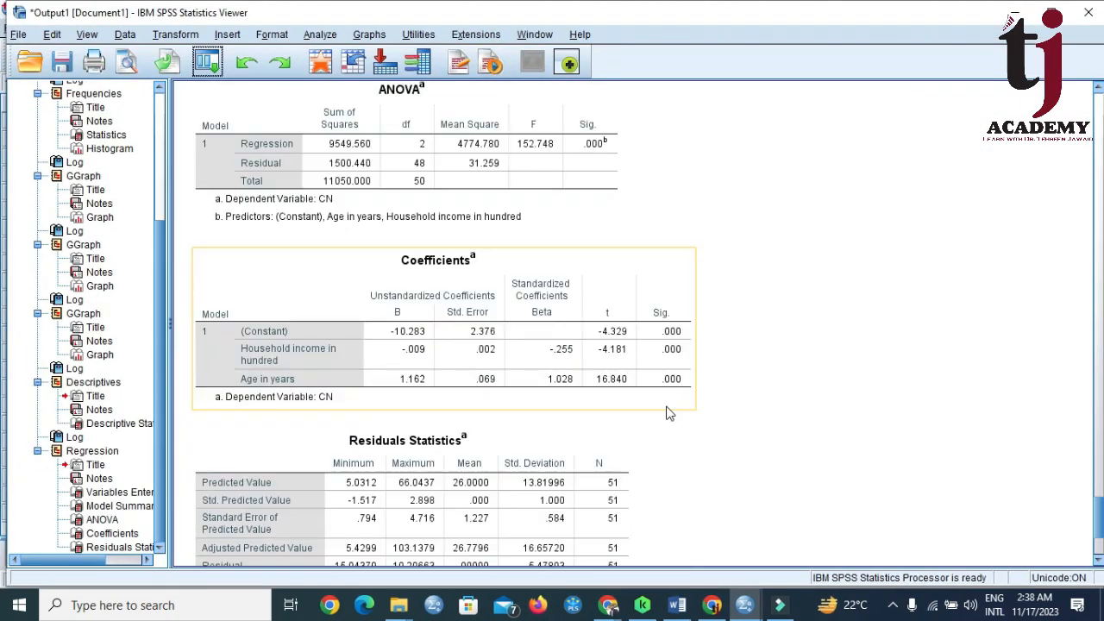
scroll(666, 413, "down", 3)
left_click(747, 604)
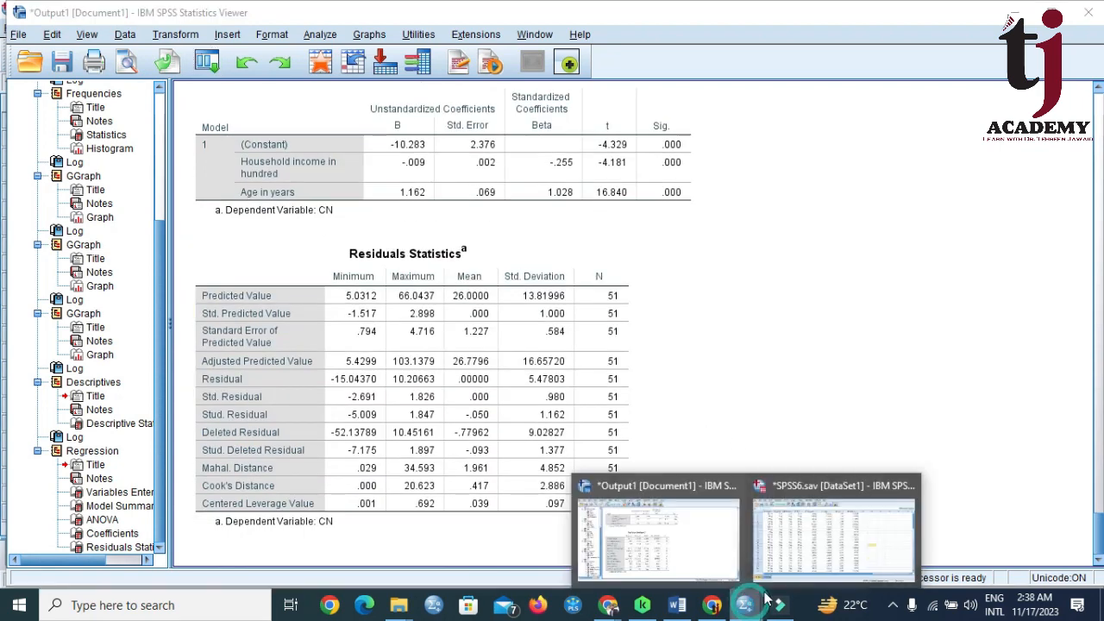
left_click(815, 552)
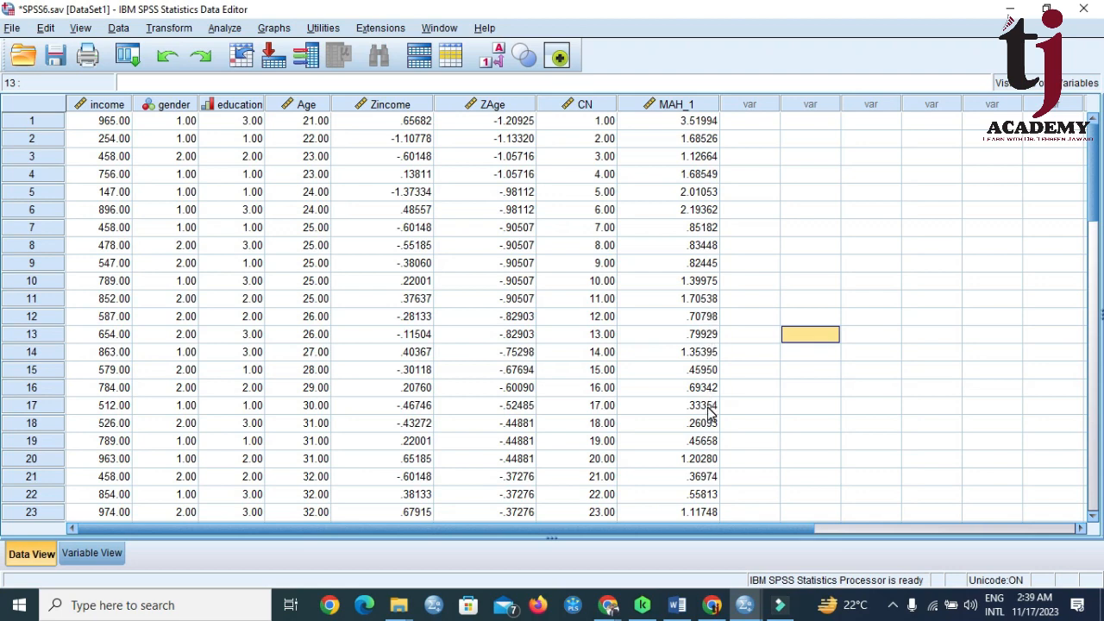
scroll(709, 414, "down", 4)
scroll(709, 414, "up", 4)
- Start a new variable computation with the previous settings cleared and MAH_P as the target variable
left_click(173, 31)
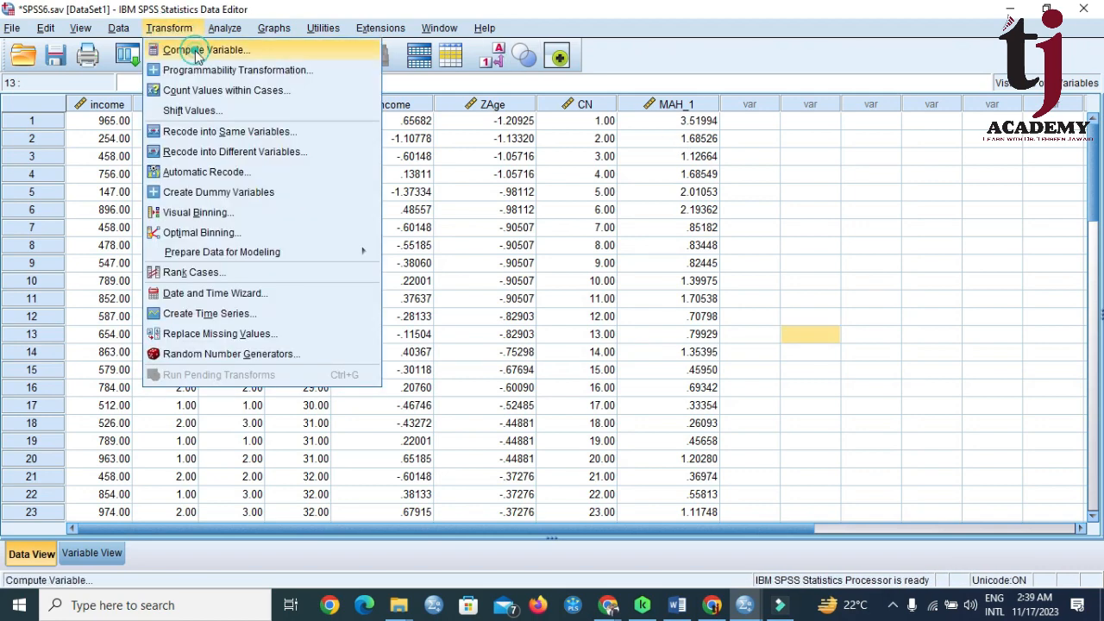
left_click(200, 51)
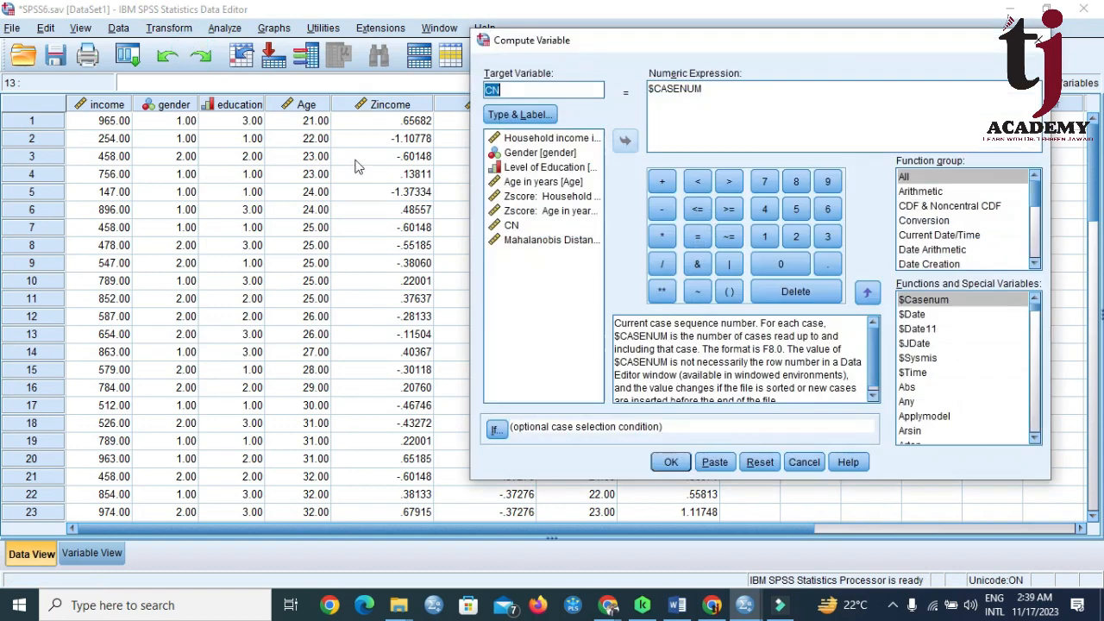
left_click(760, 462)
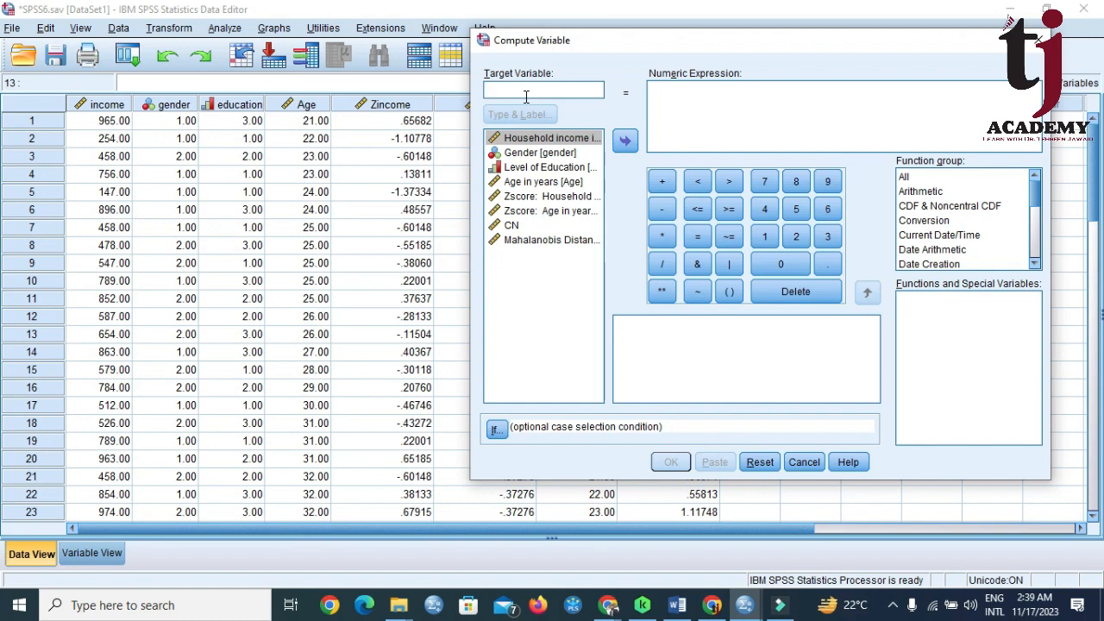
type("MAH_P")
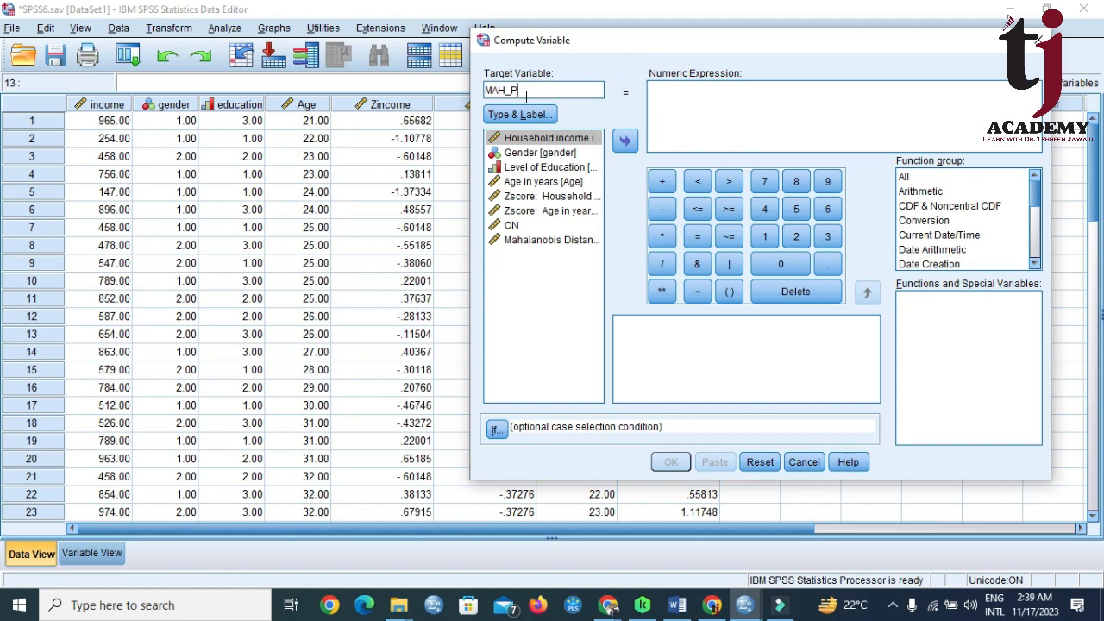
- Insert the Cdf.Chisq function from the CDF & Noncentral CDF group into the numeric expression for MAH_P
left_click(971, 209)
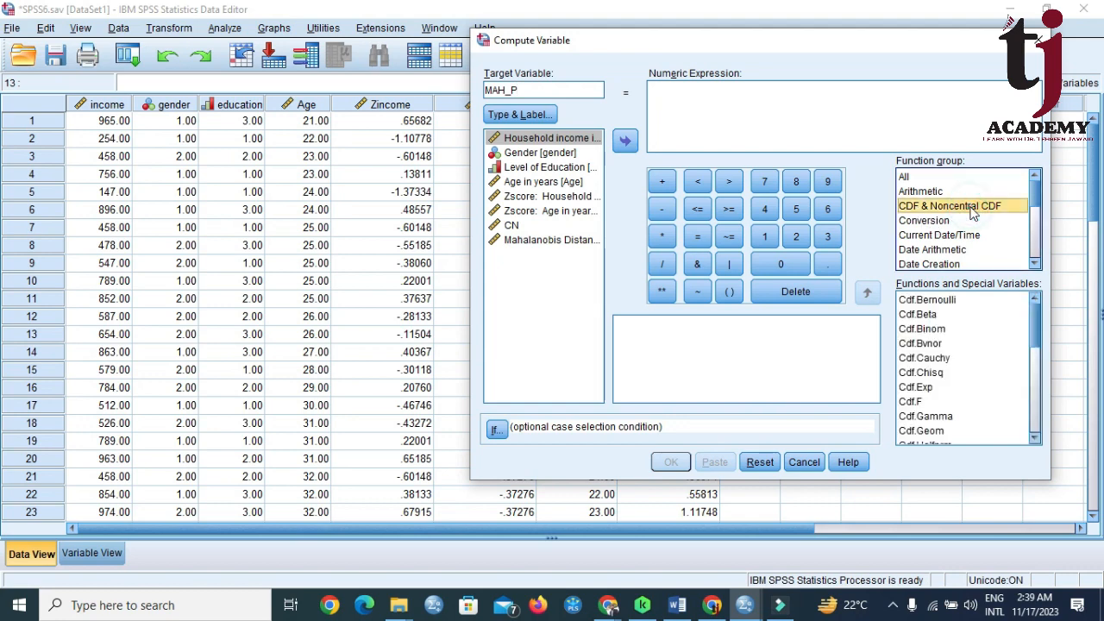
left_click(940, 375)
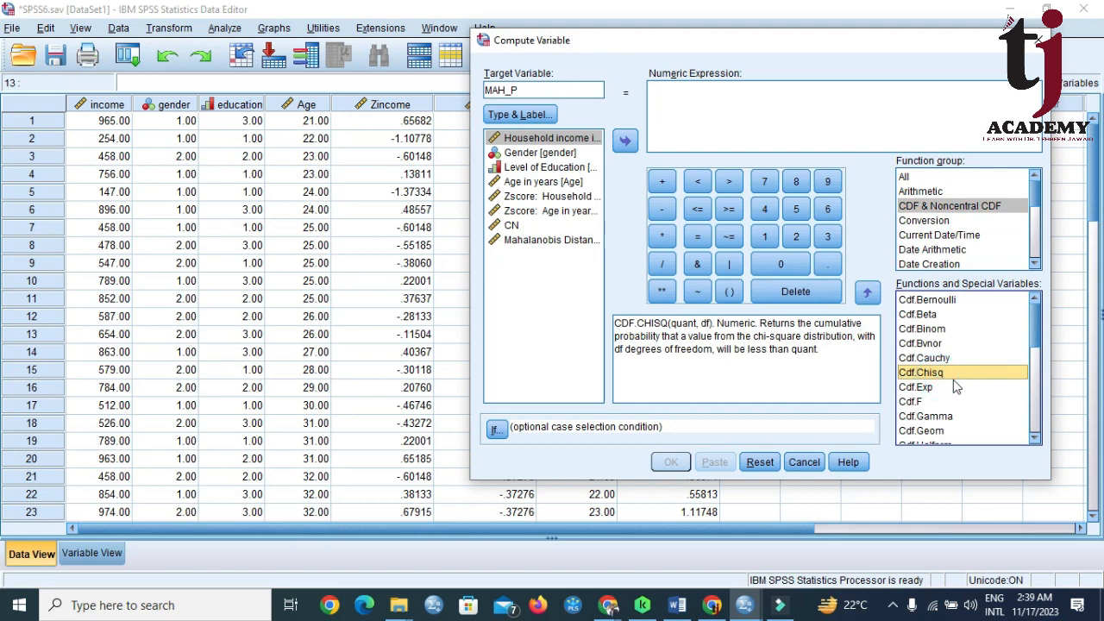
left_click(866, 293)
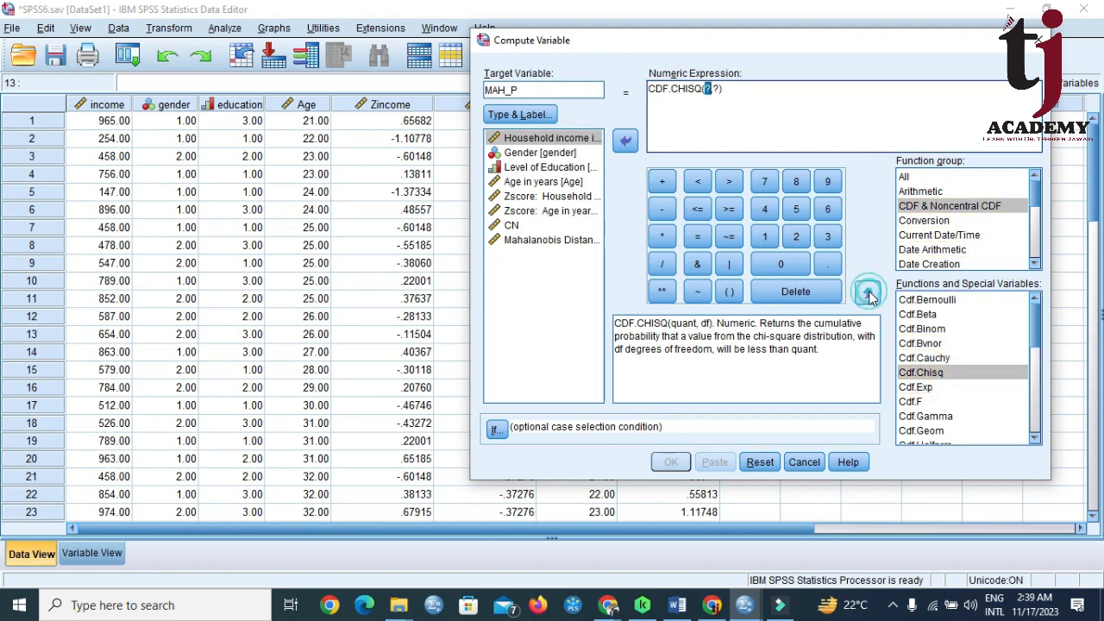
- Fill the CDF.CHISQ arguments with the Mahalanobis distance variable MAH_1 and 2 degrees of freedom
left_click(718, 97)
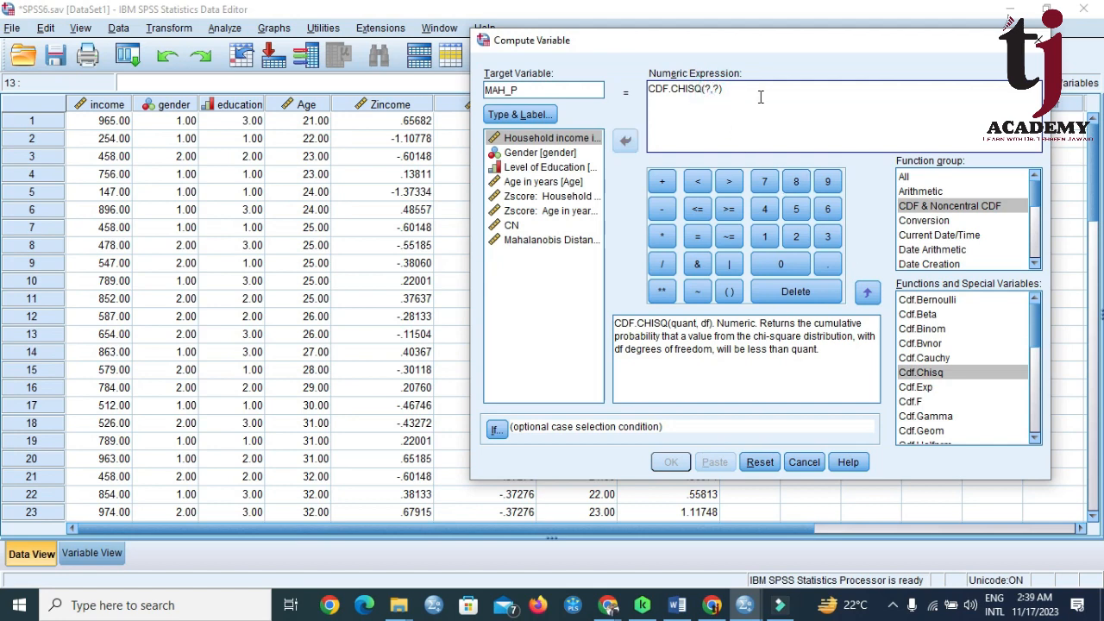
key("BackSpace")
double_click(569, 239)
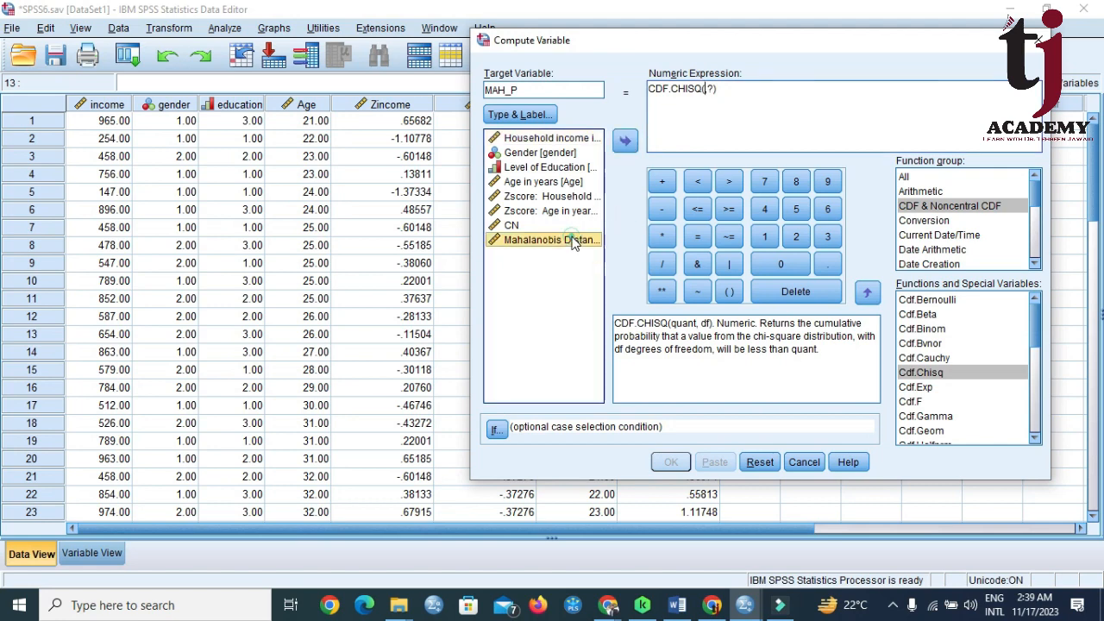
left_click(746, 89)
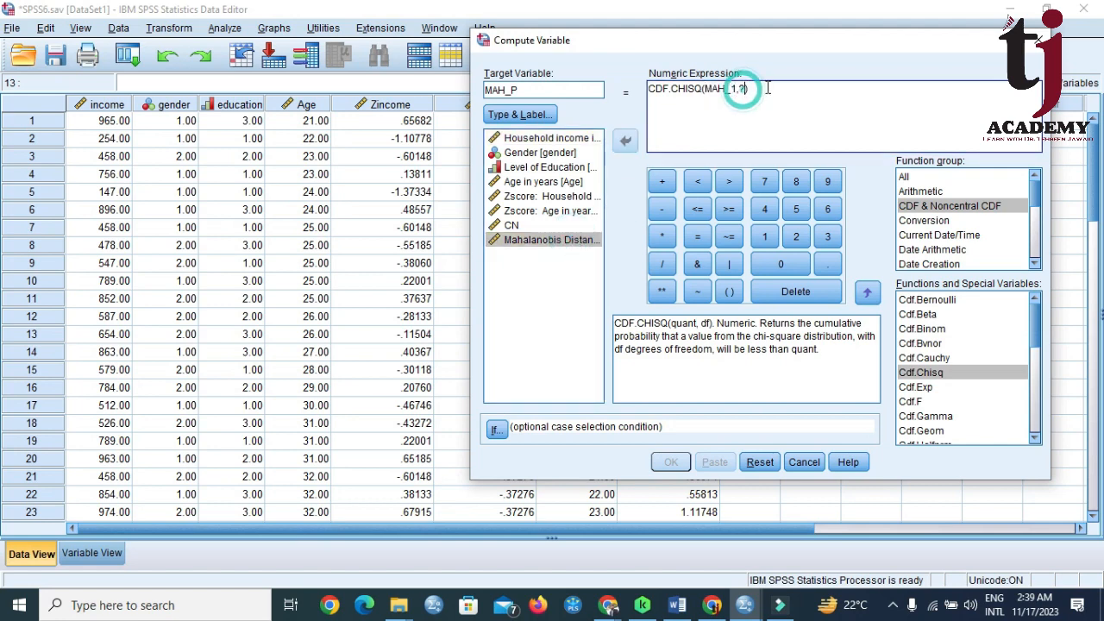
key("BackSpace")
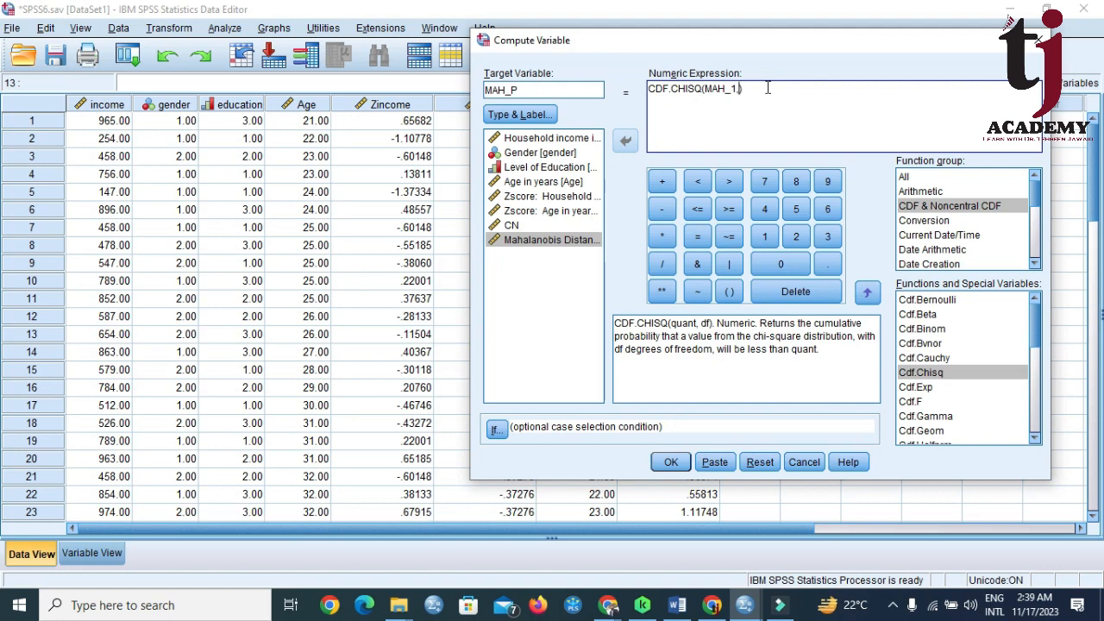
type("2")
- Complete the expression as 1-CDF.CHISQ(MAH_1,2), run the computation, and return to the SPSS6.sav data set
type("1")
type("-")
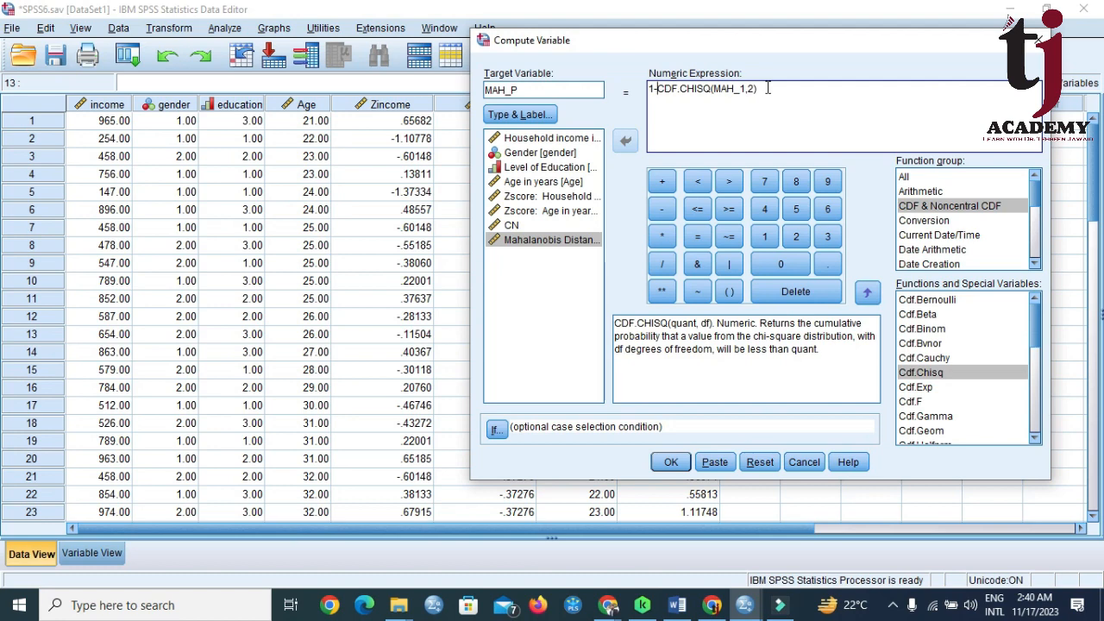
left_click(678, 464)
mouse_move(753, 614)
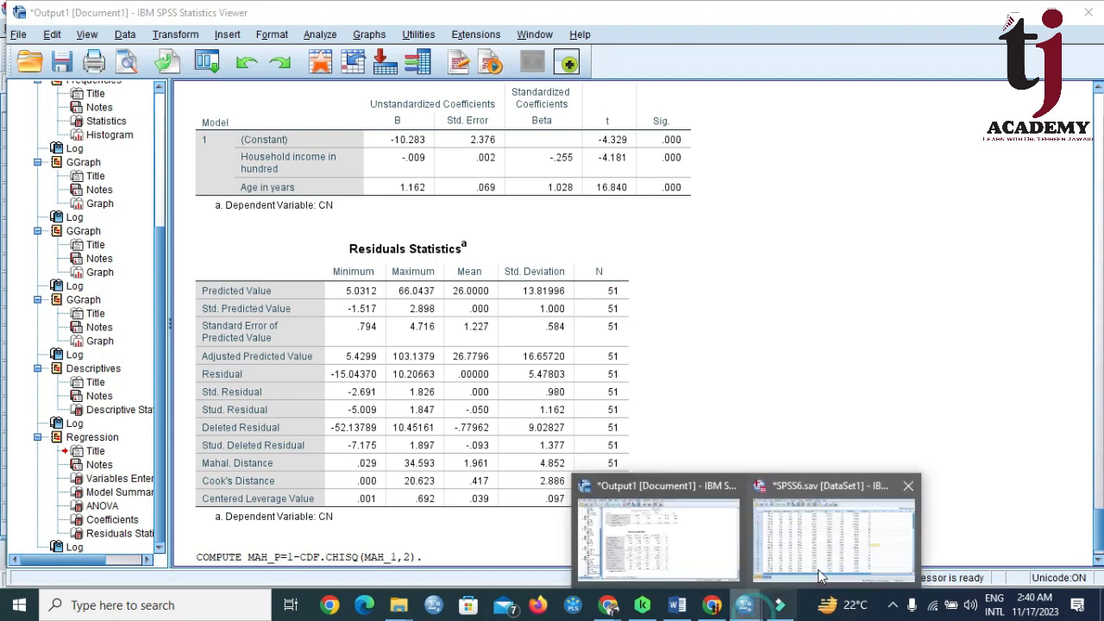
left_click(830, 545)
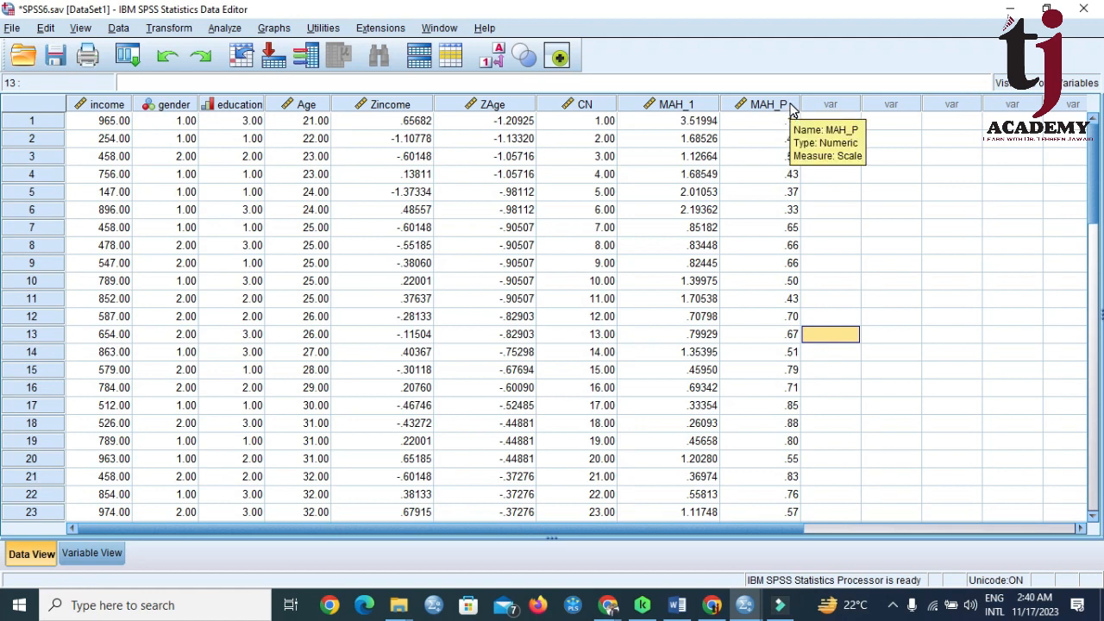
- Set the MAH_P variable to 4 decimals and go back to its column in the data
double_click(768, 104)
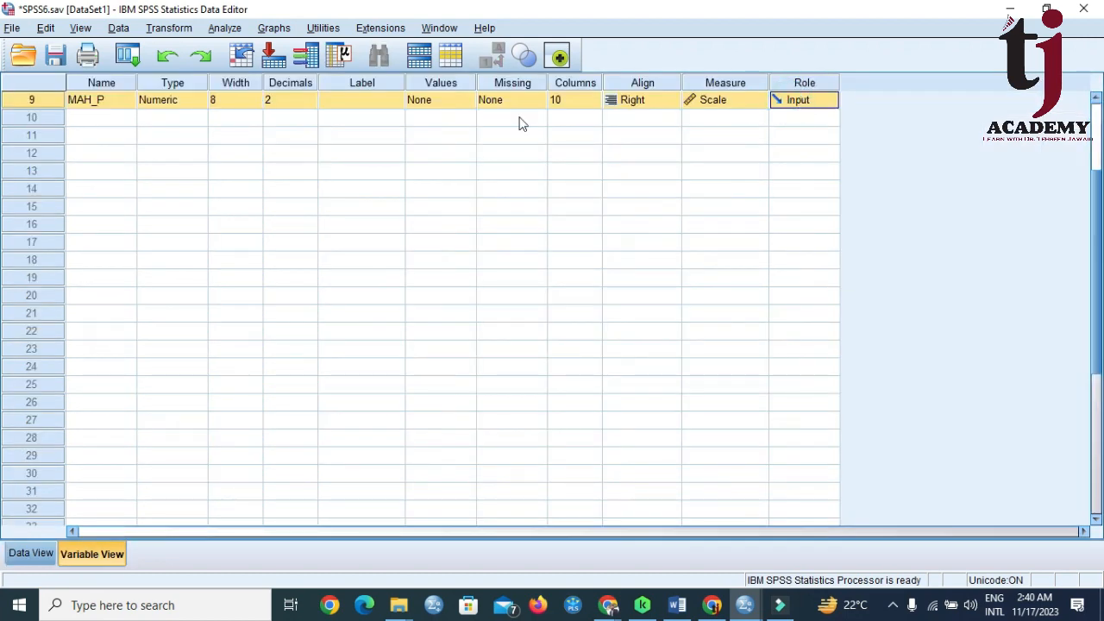
left_click(296, 101)
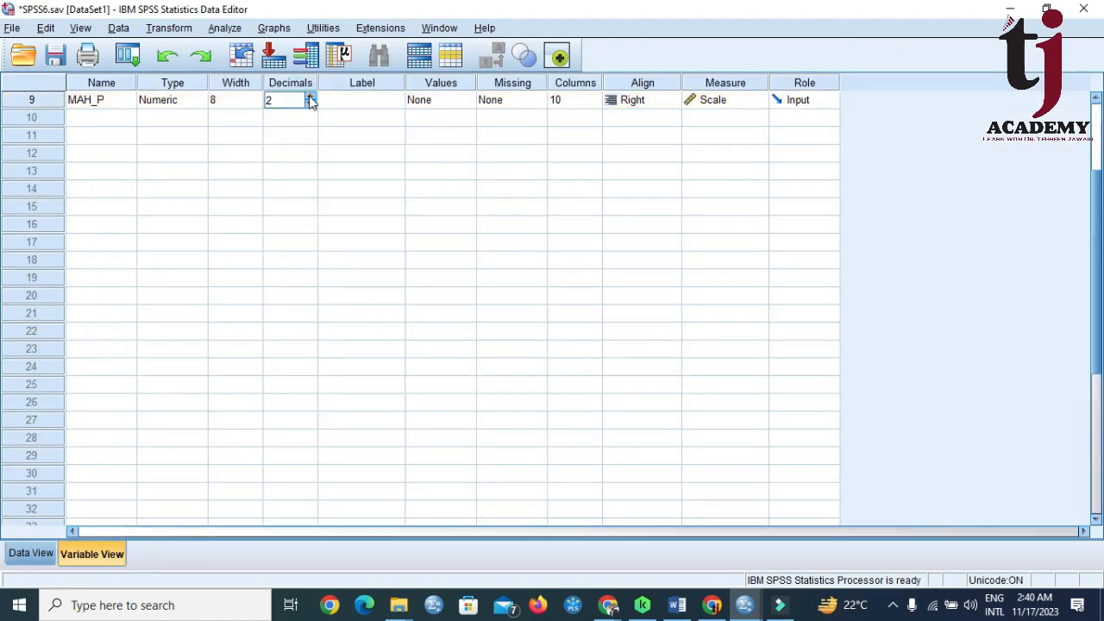
left_click(311, 97)
left_click(310, 96)
left_click(123, 102)
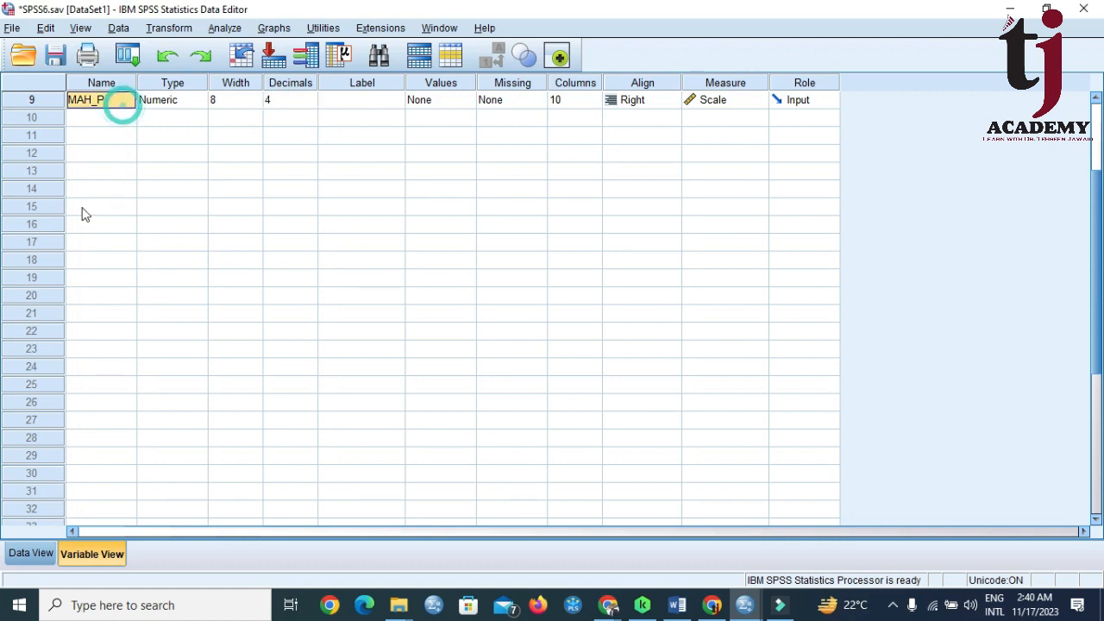
left_click(93, 101)
left_click(104, 82)
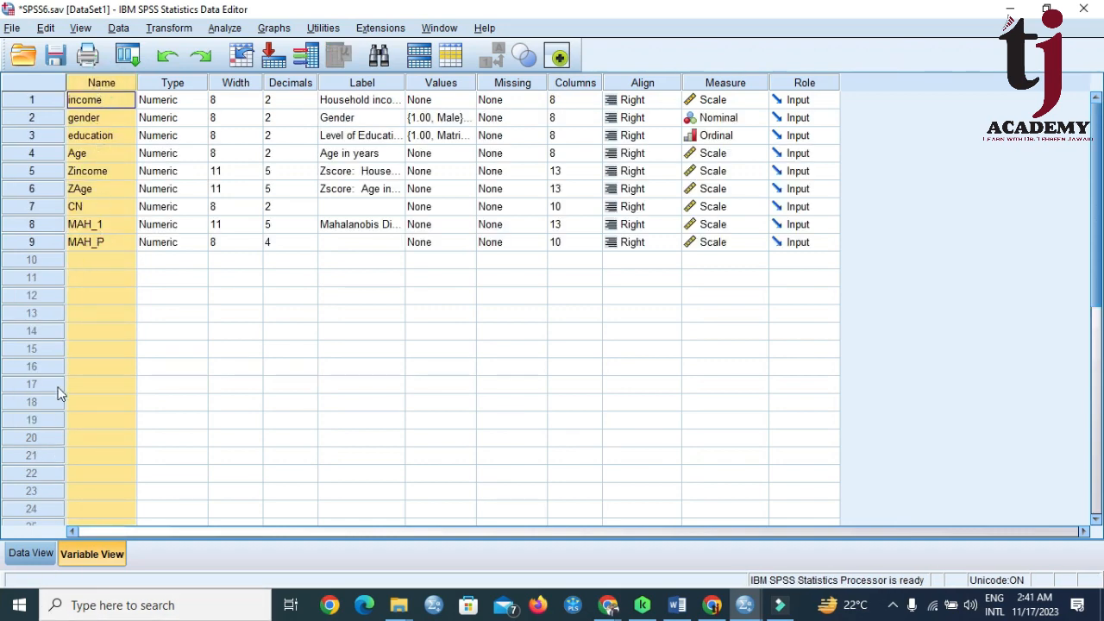
double_click(54, 242)
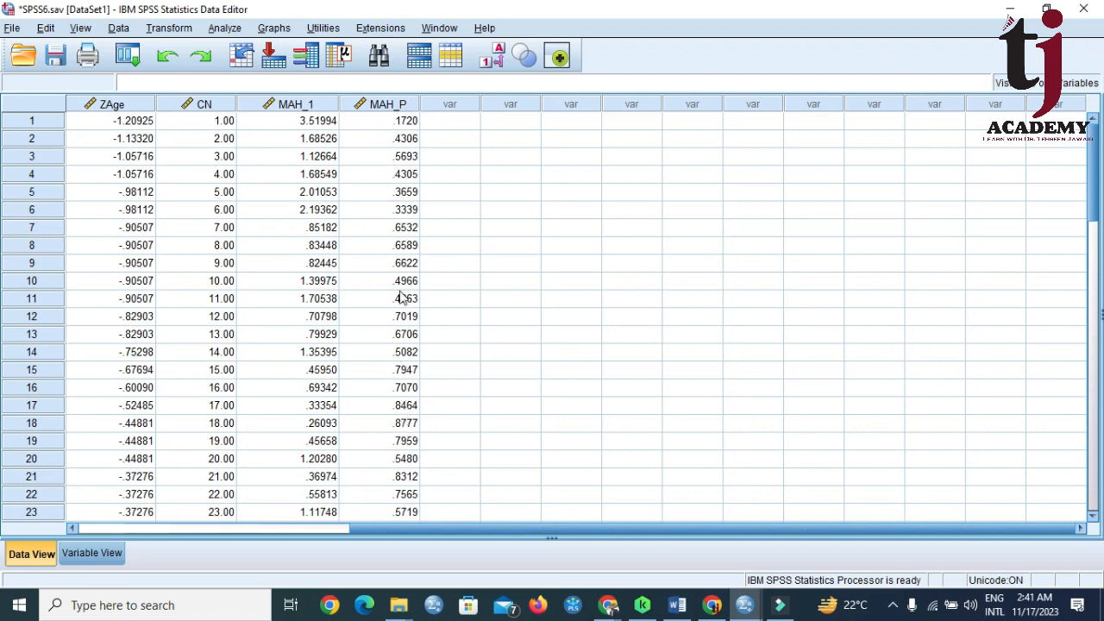
- Sort the cases in ascending order of MAH_P
scroll(402, 259, "down", 9)
scroll(401, 259, "up", 9)
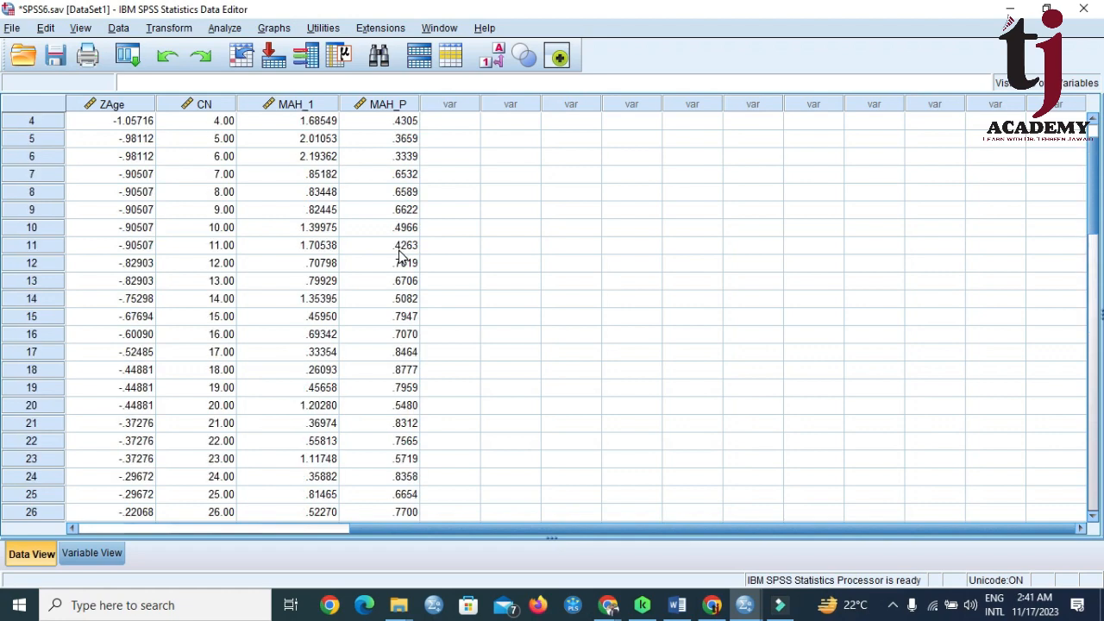
left_click(393, 105)
right_click(392, 107)
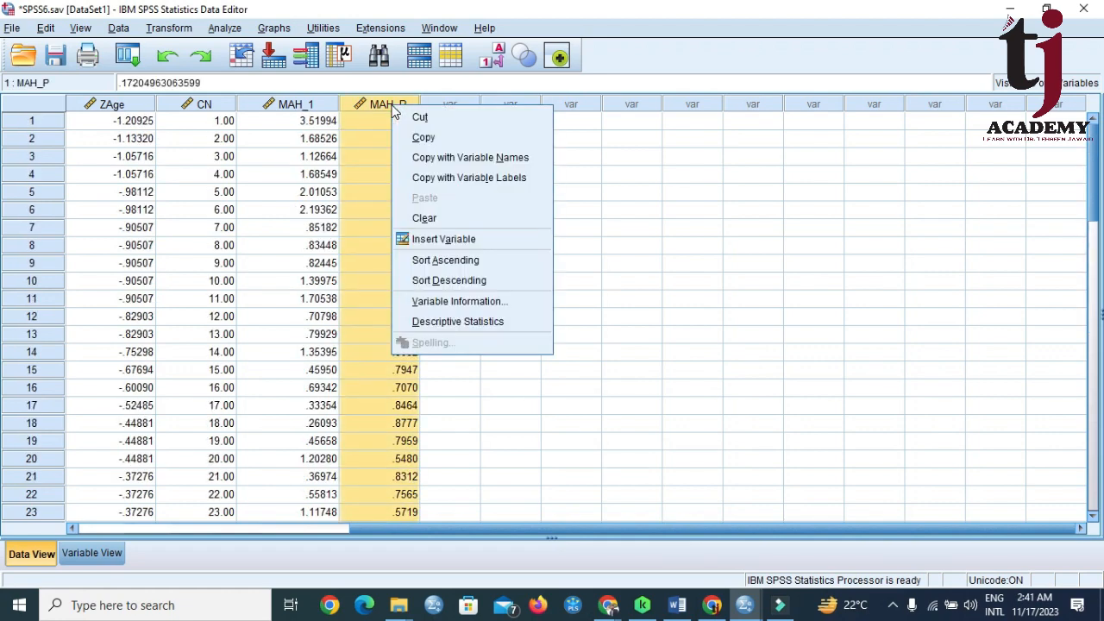
left_click(474, 261)
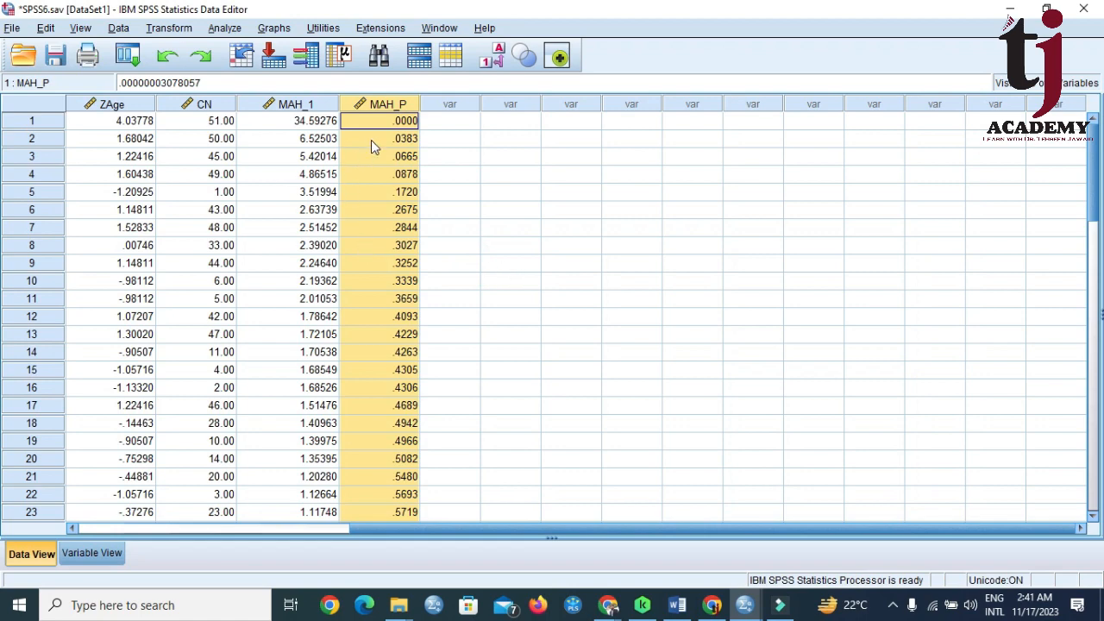
- Compare the first case's MAH_P with the "less than 0.001" criterion in the Word notes, and return to the SPSS data
left_click_drag(449, 526, 150, 528)
left_click(786, 122)
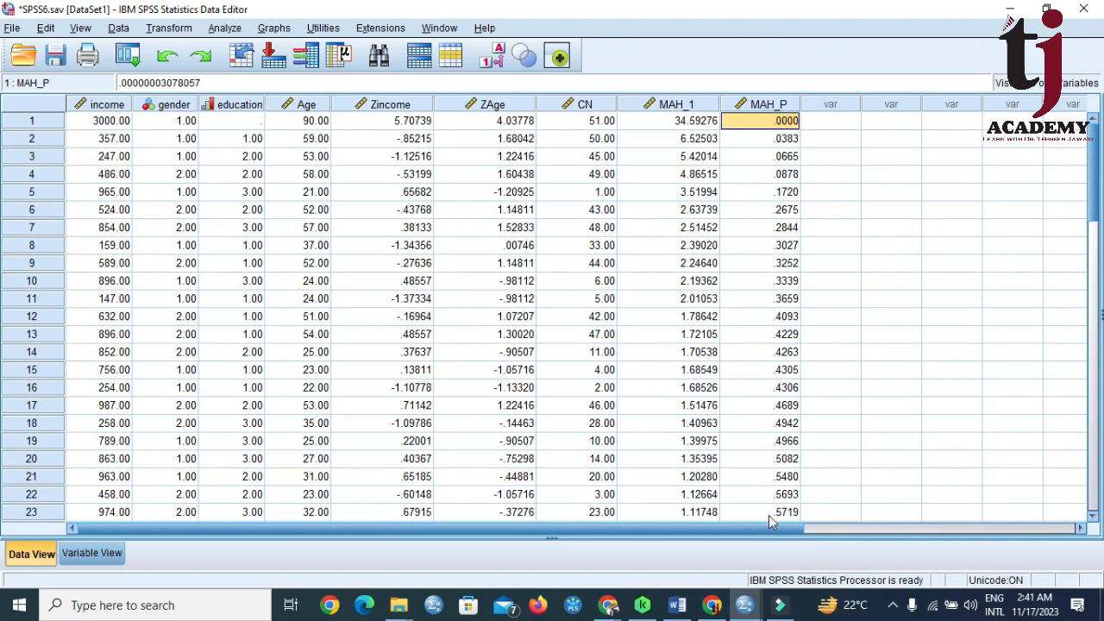
left_click(677, 605)
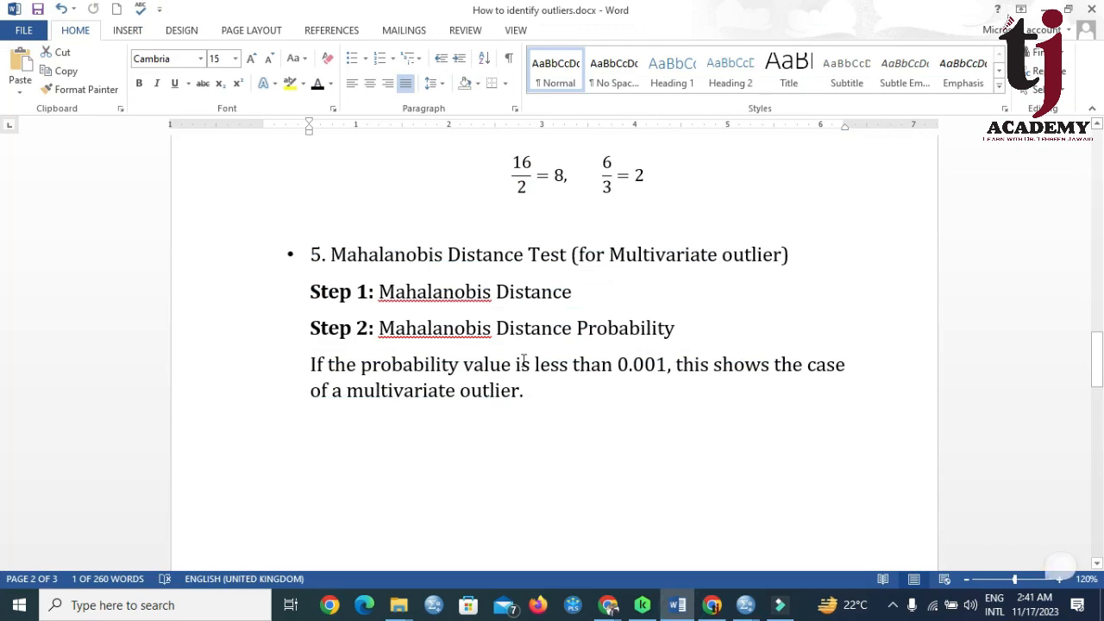
left_click_drag(532, 364, 666, 364)
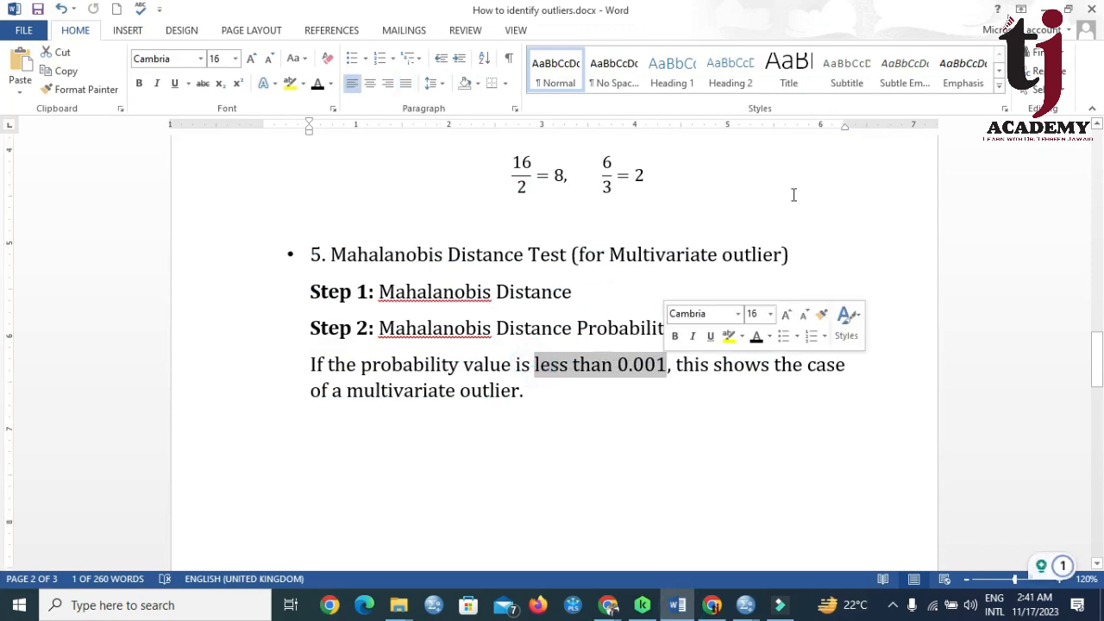
left_click(1043, 9)
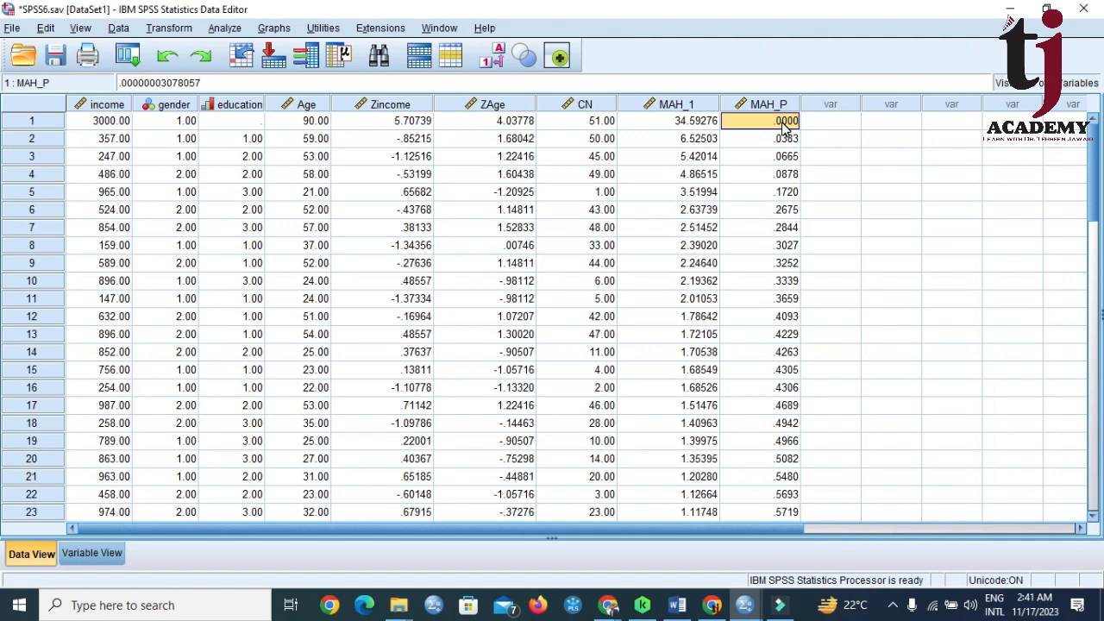
- Examine the first case's income, age and MAH_P values, and check the probabilities of the cases below it
left_click(35, 122)
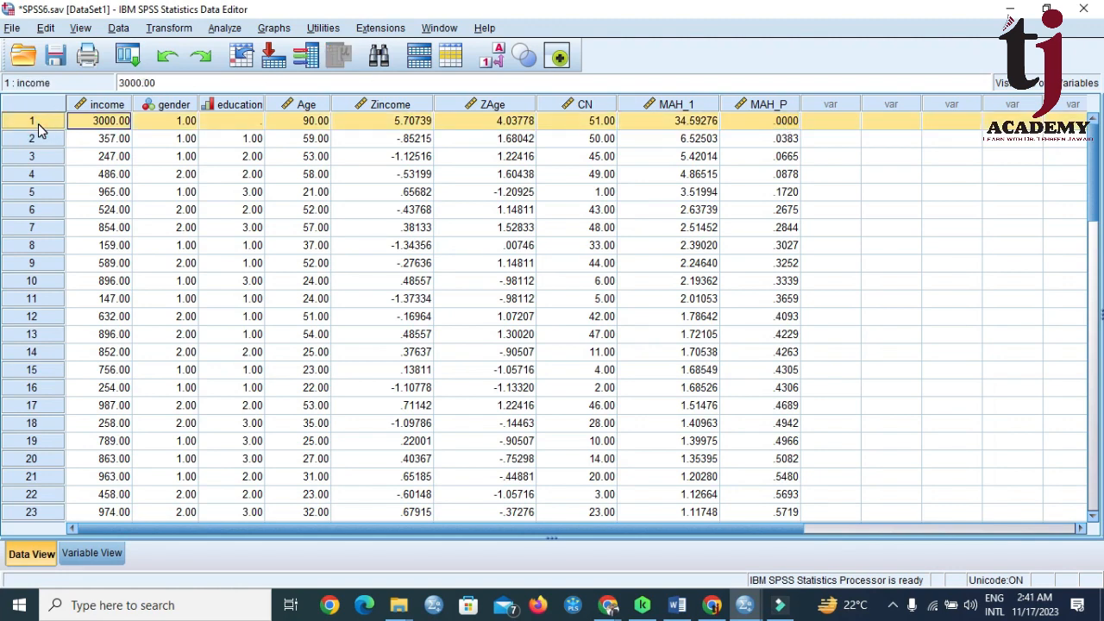
left_click(131, 123)
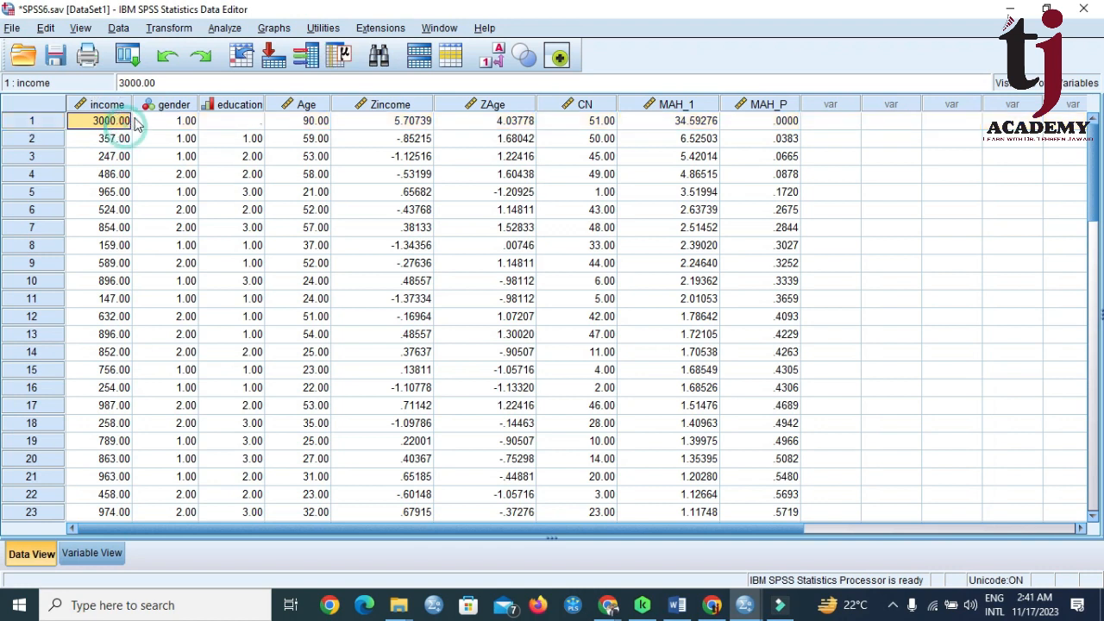
left_click(300, 123)
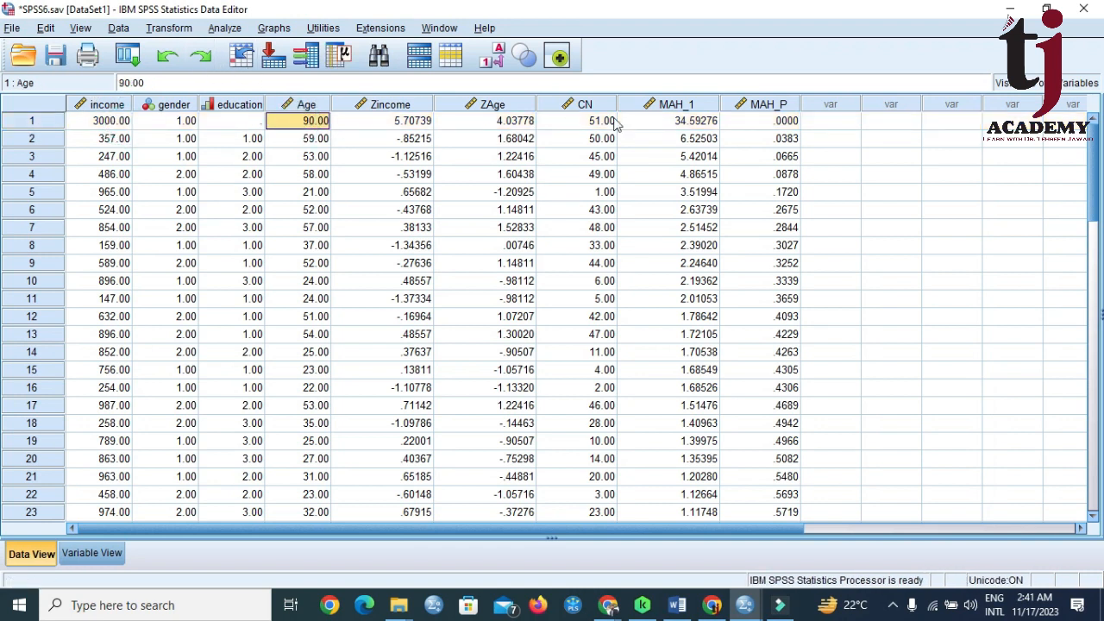
left_click(774, 125)
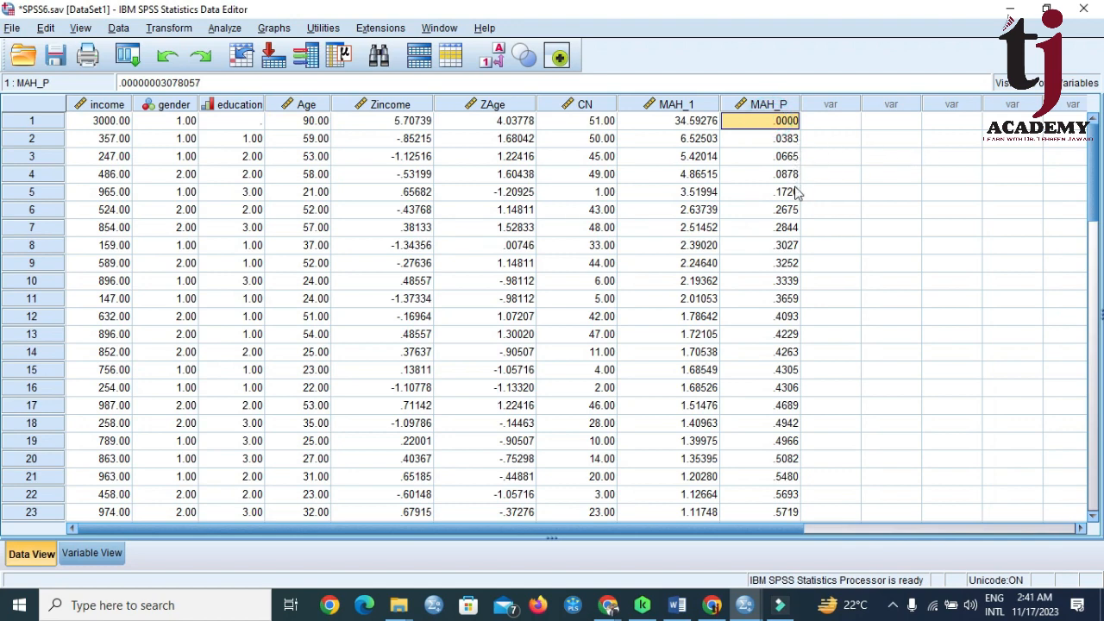
scroll(797, 196, "down", 11)
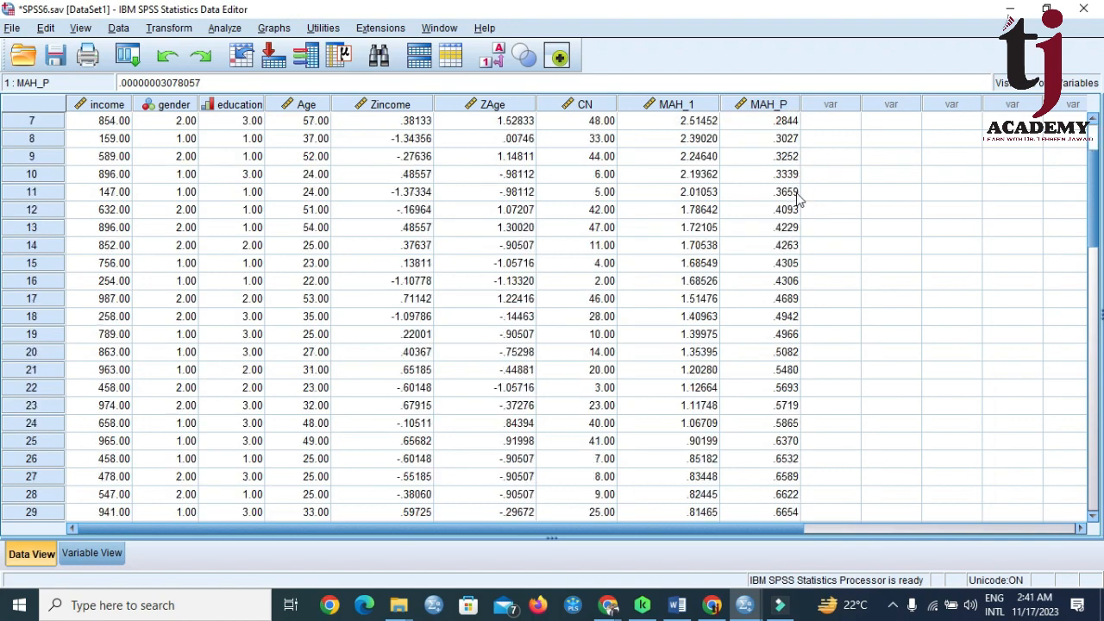
scroll(797, 202, "up", 11)
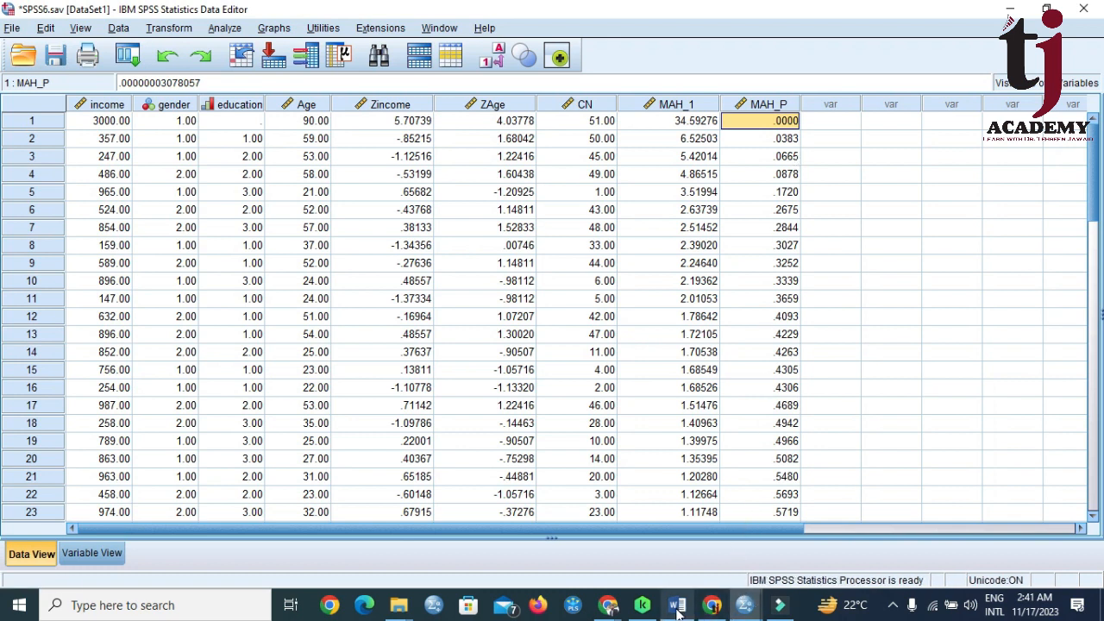
- Switch to the Word notes and read the "How to deal with Outliers?" section
mouse_move(677, 612)
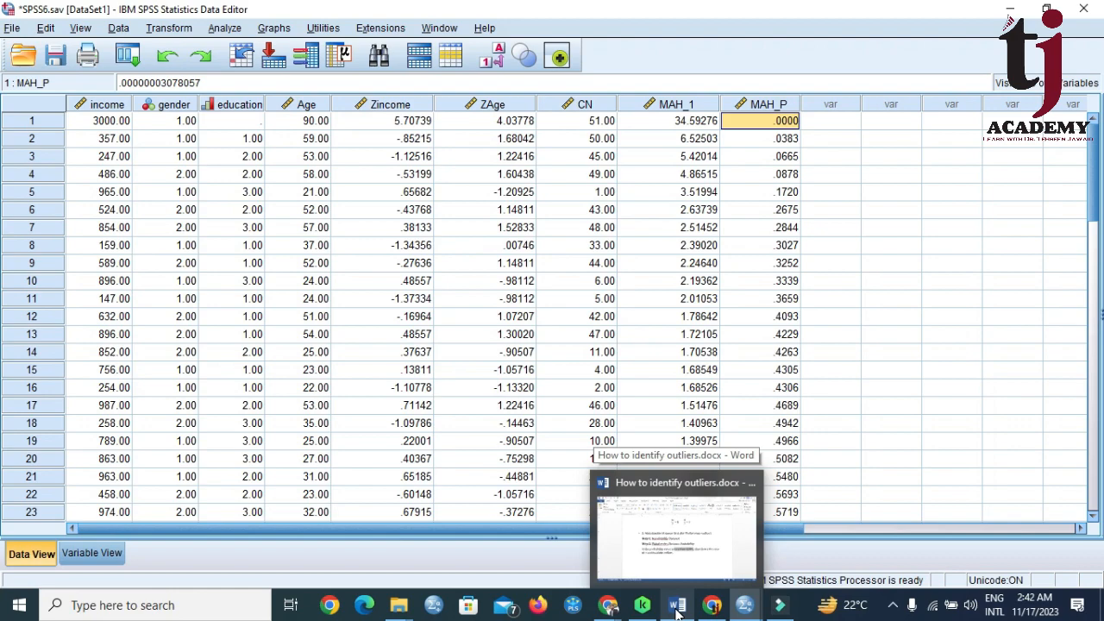
left_click(677, 612)
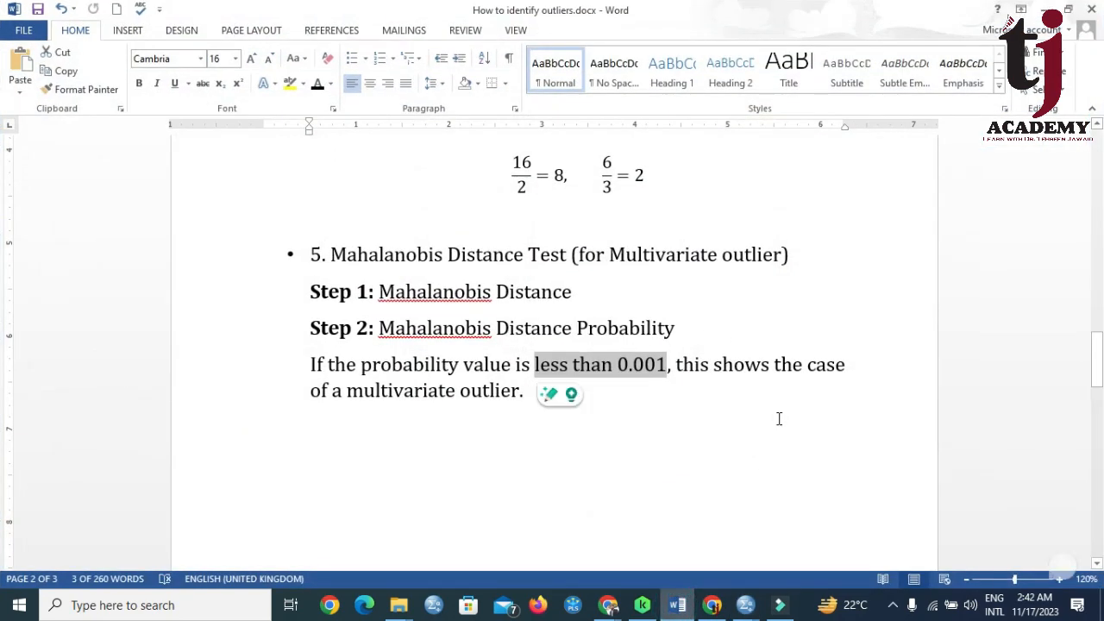
scroll(779, 419, "down", 6)
scroll(779, 419, "down", 1)
left_click(554, 297)
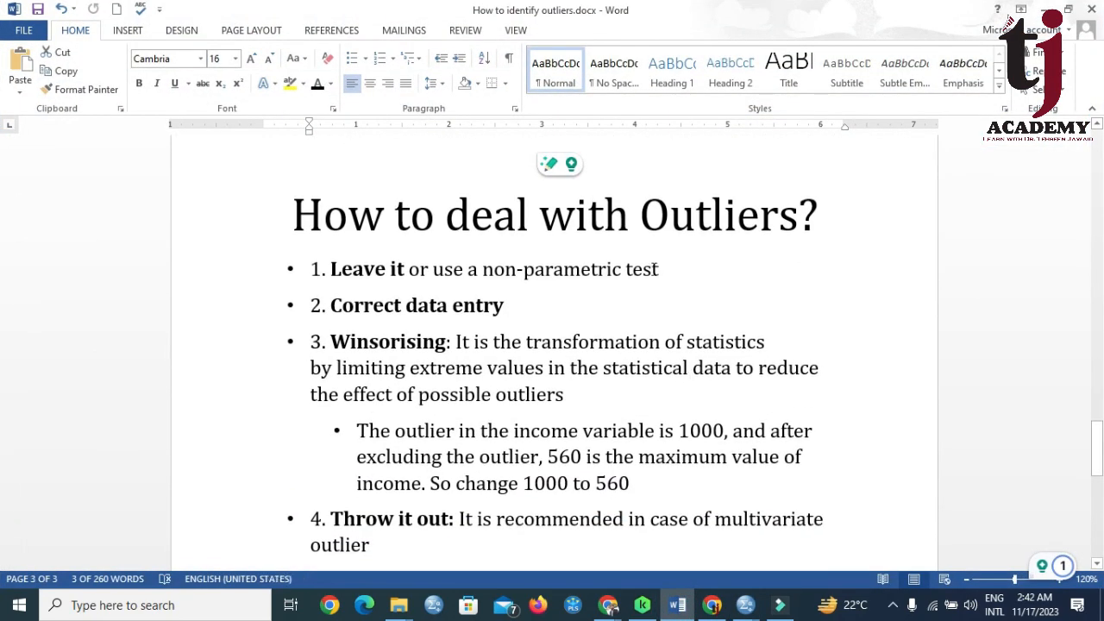
scroll(729, 278, "down", 1)
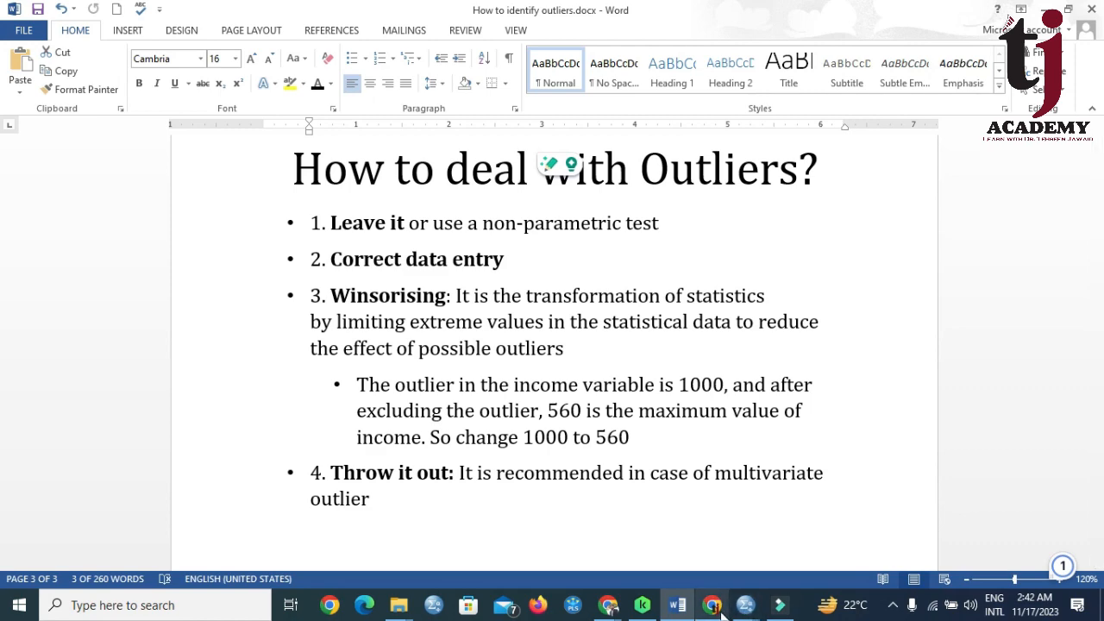
- Return to the SPSS6.sav data set and look through the income column for the highest value apart from the outlier
mouse_move(743, 608)
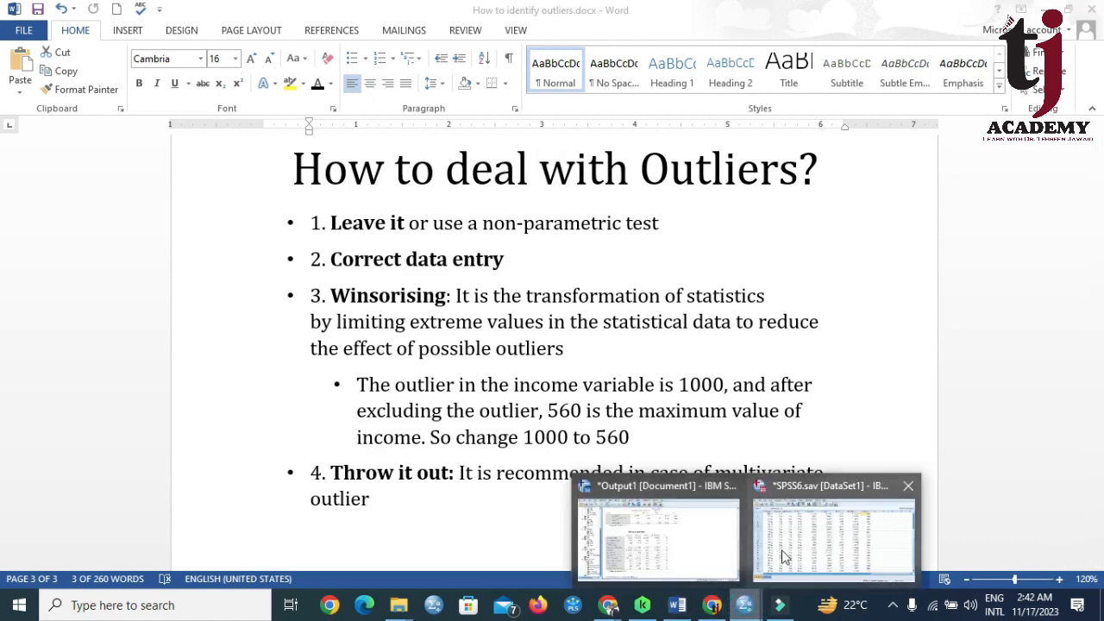
left_click(797, 555)
left_click(796, 554)
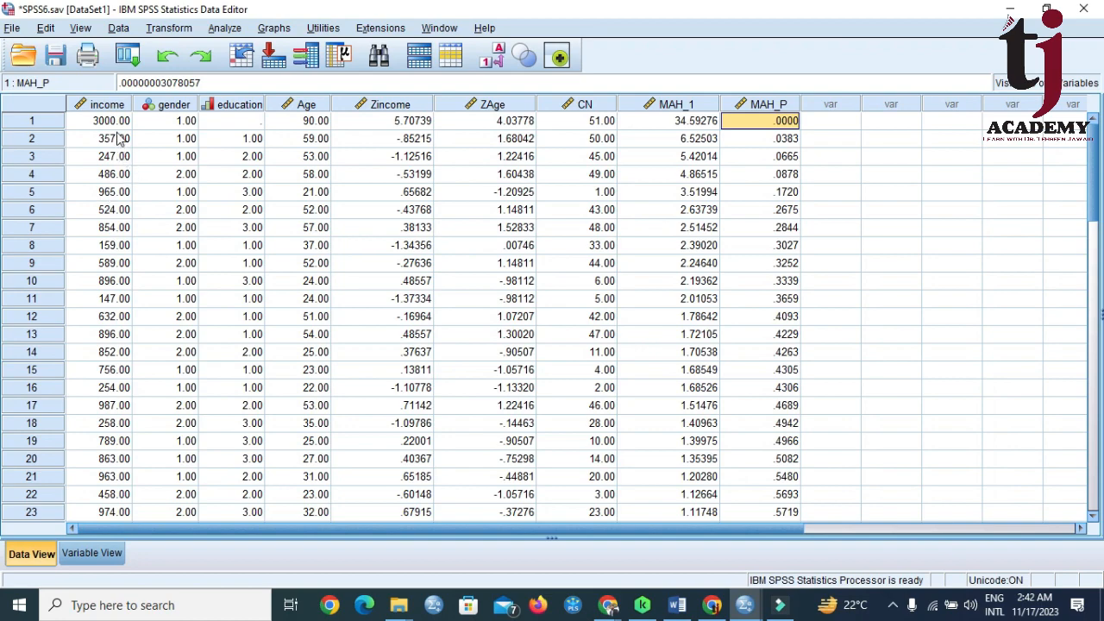
scroll(126, 200, "down", 9)
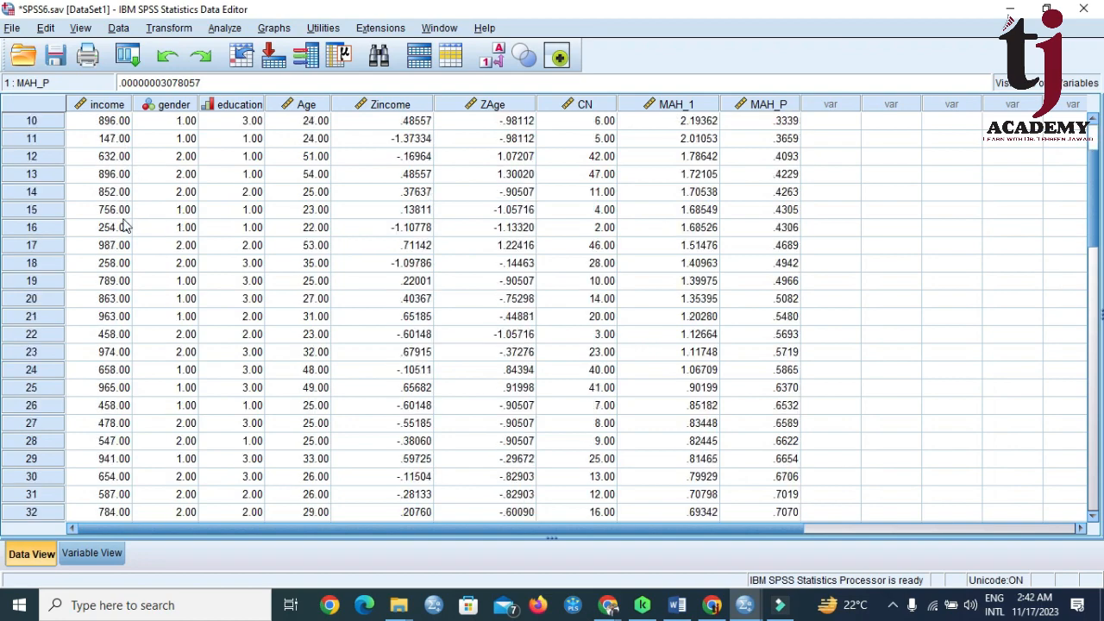
scroll(132, 249, "down", 2)
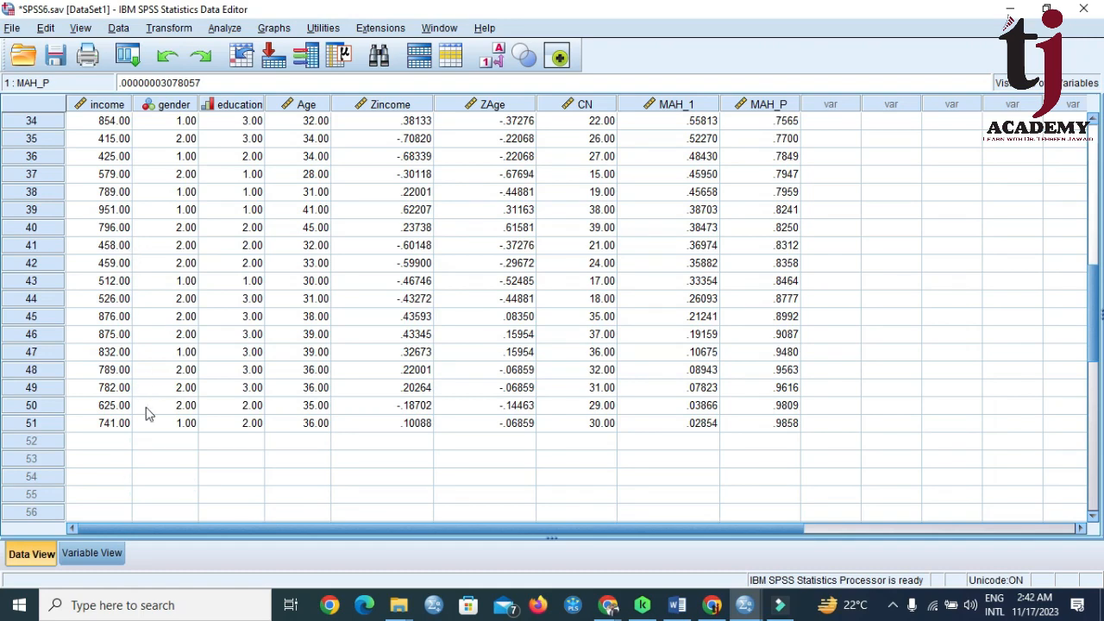
scroll(138, 434, "up", 1)
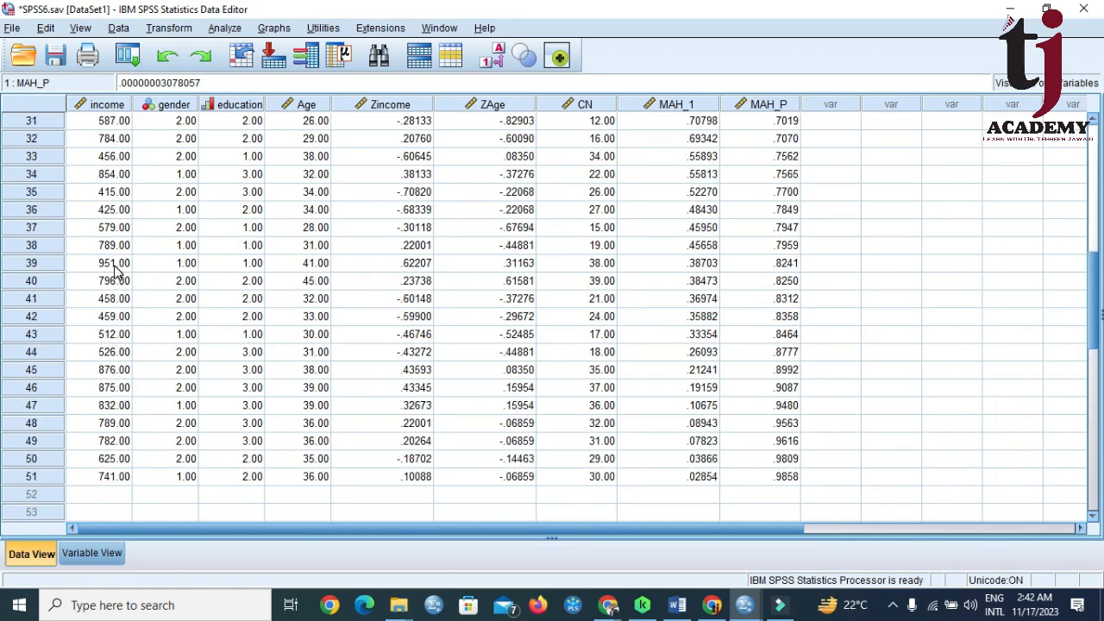
scroll(116, 270, "up", 3)
scroll(117, 270, "up", 7)
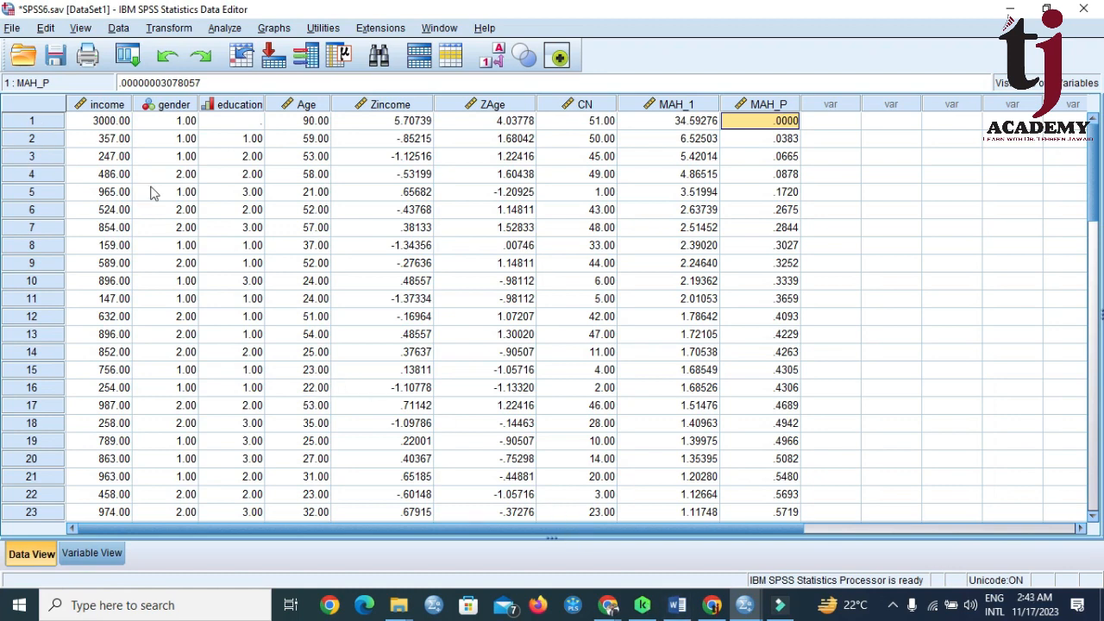
- Switch to the Word notes, highlight "Throw it out" under option 4, and return to the SPSS6.sav data set
left_click(689, 614)
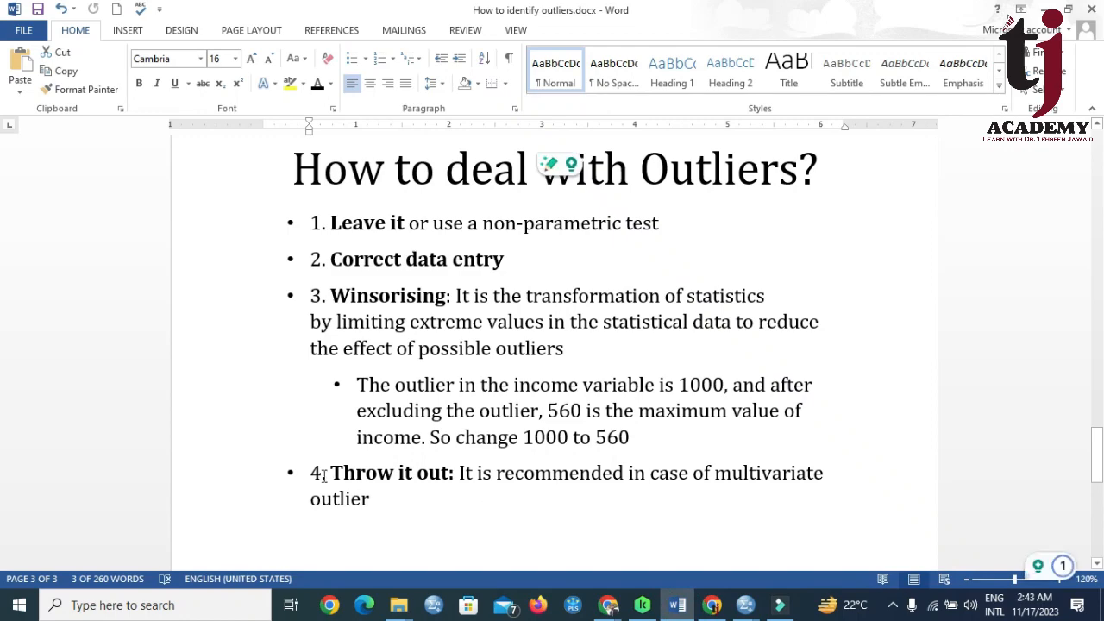
left_click_drag(331, 473, 450, 474)
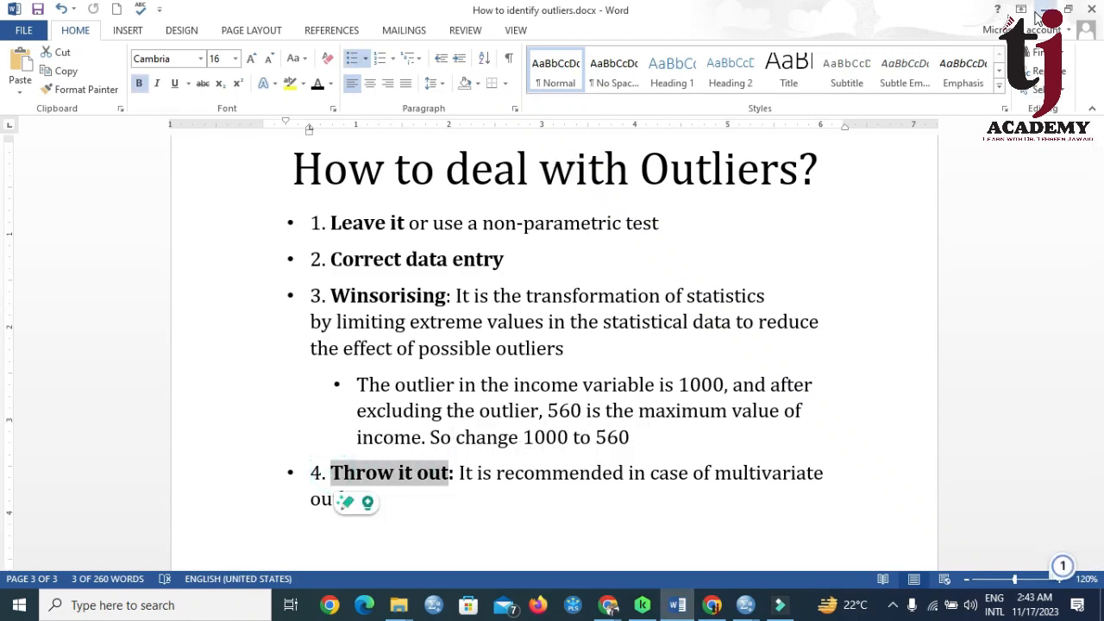
key("alt+Tab")
- Select the entire first case and show its Clear option without applying it
left_click(31, 120)
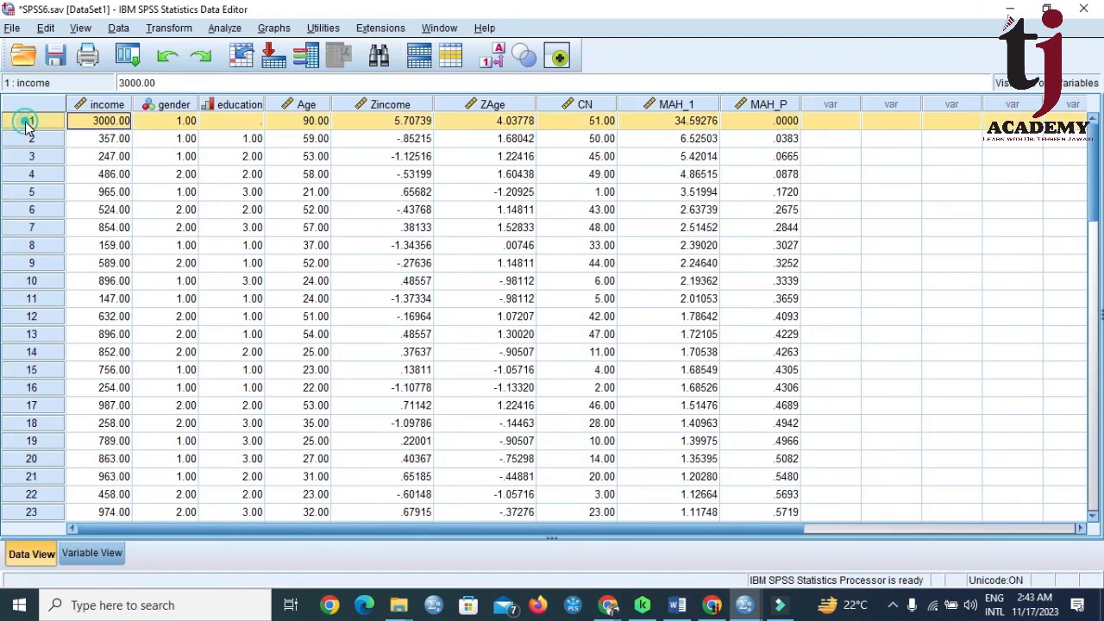
right_click(29, 122)
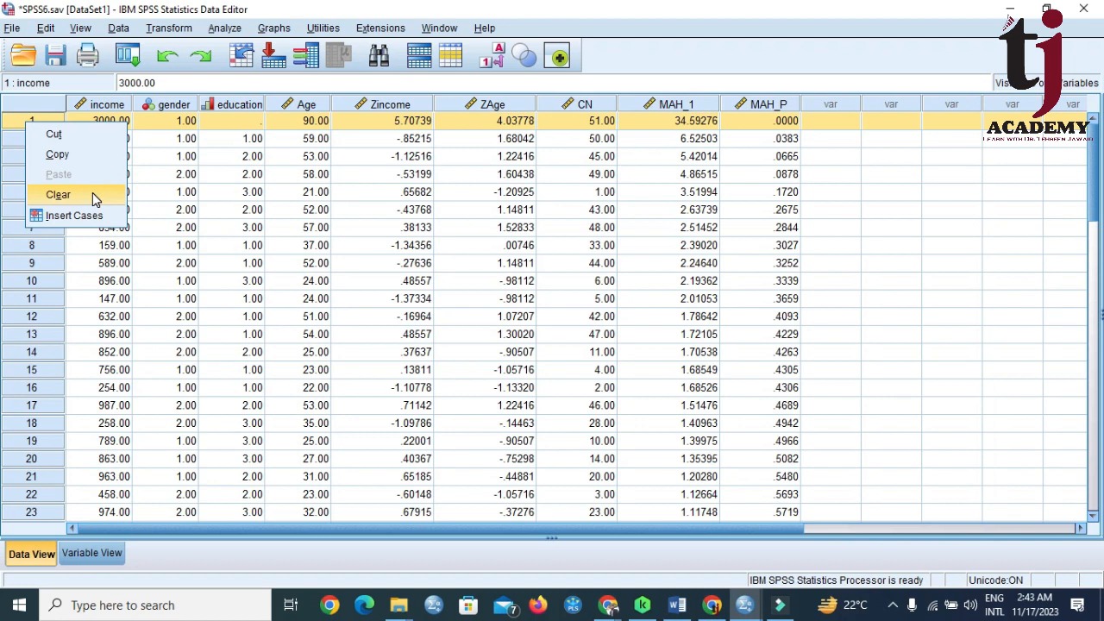
left_click(945, 197)
- Clear the first case's income value and run Descriptives on household income only, without saving standardized values as variables
left_click(96, 123)
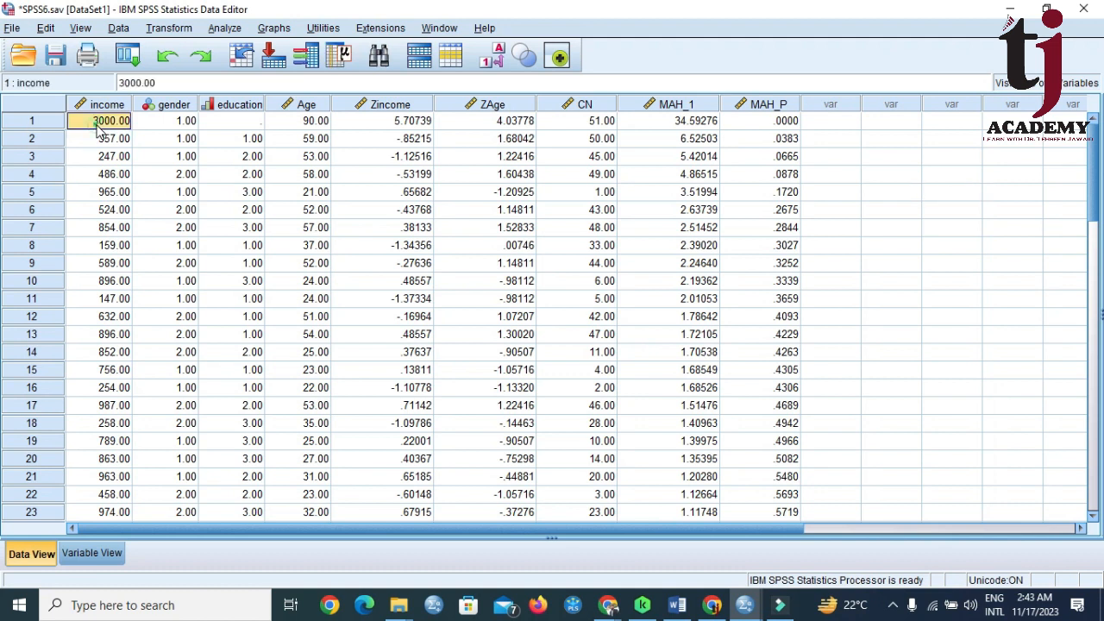
key("Delete")
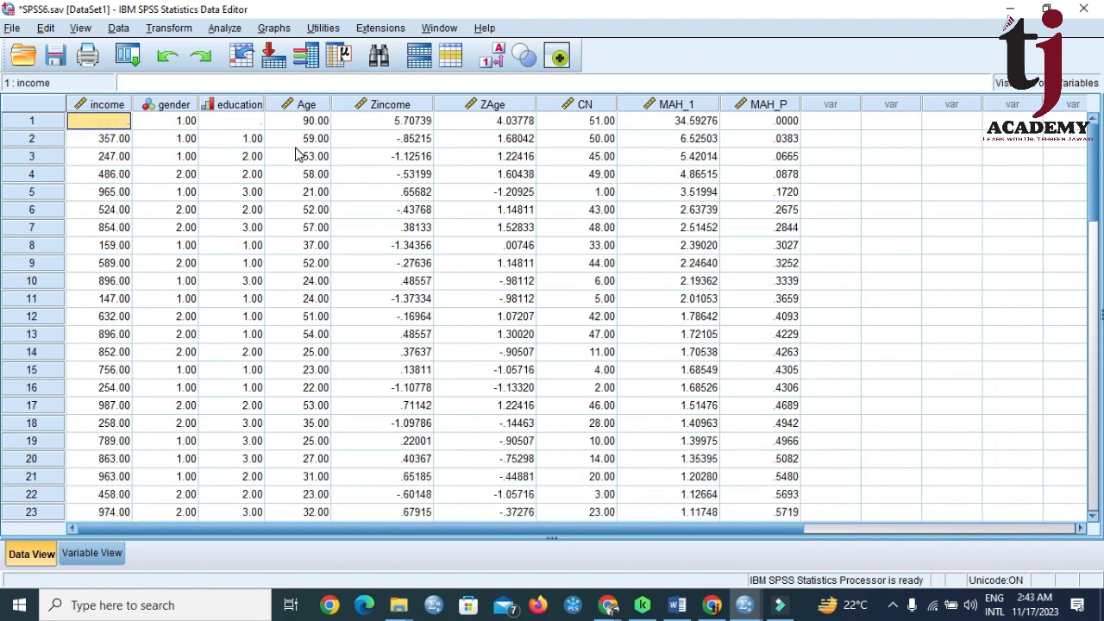
left_click(228, 29)
mouse_move(328, 67)
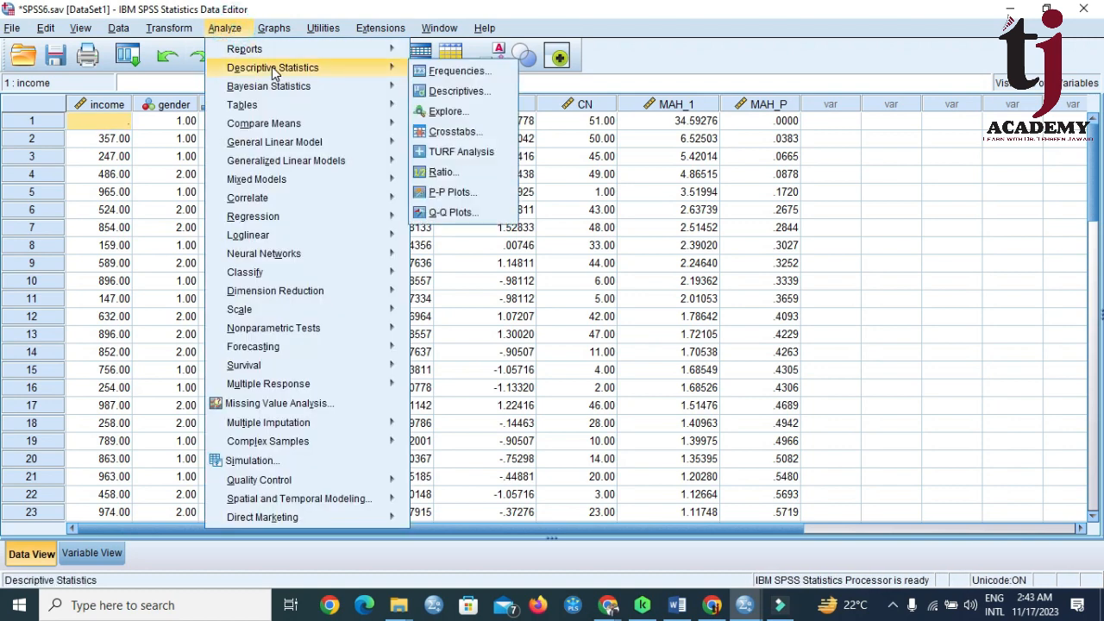
left_click(443, 97)
left_click(611, 248)
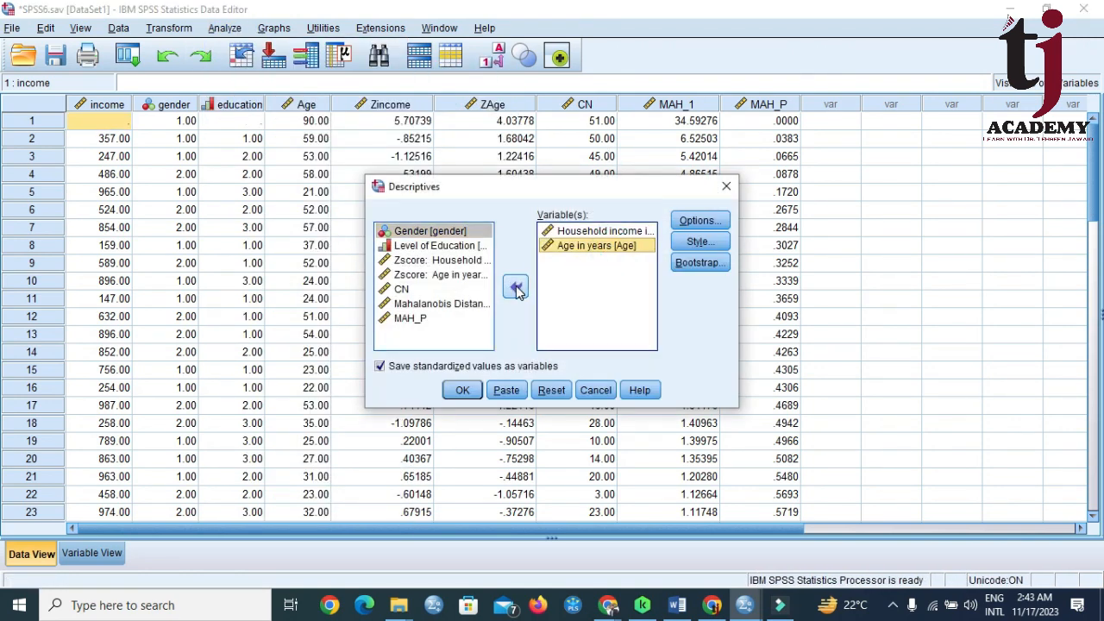
left_click(516, 289)
left_click(409, 369)
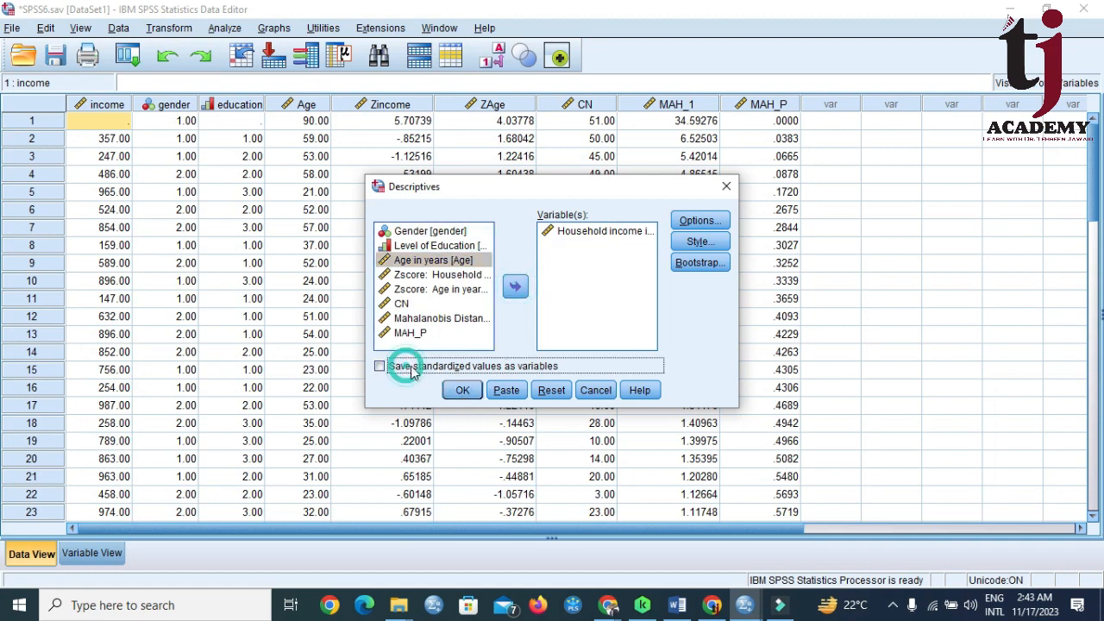
left_click(458, 393)
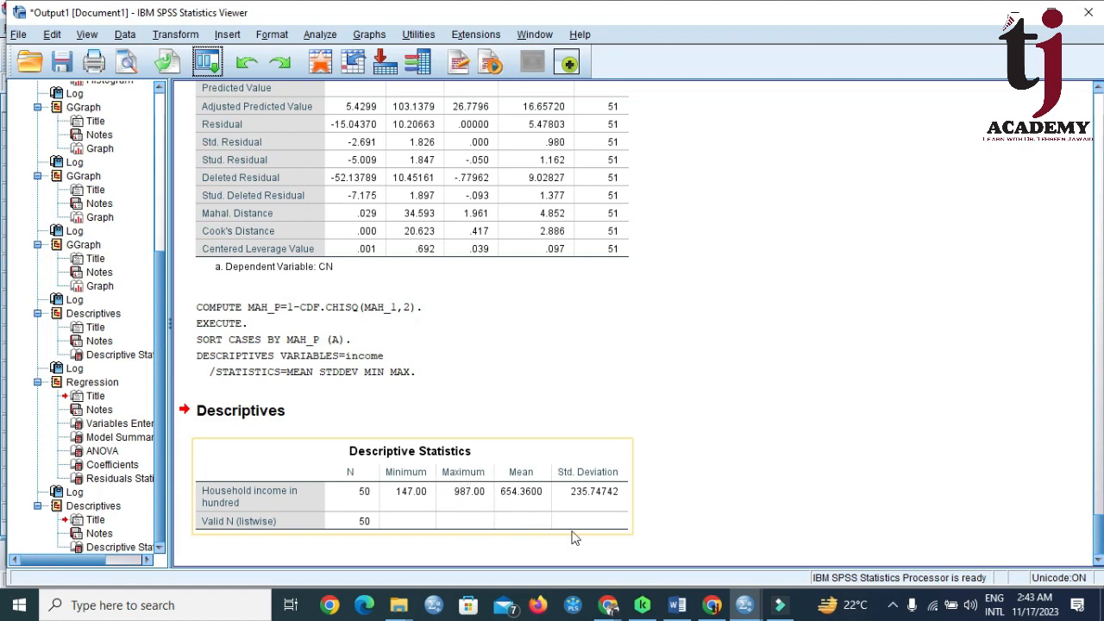
- Return to the SPSS6.sav data set and set the first case's income to 987
mouse_move(744, 610)
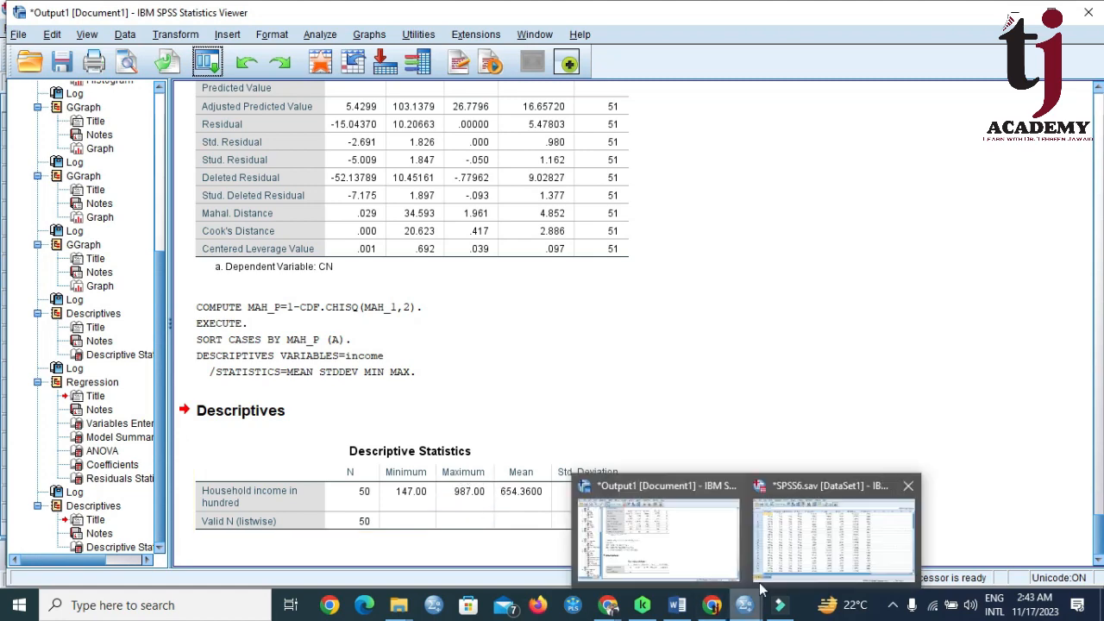
left_click(854, 530)
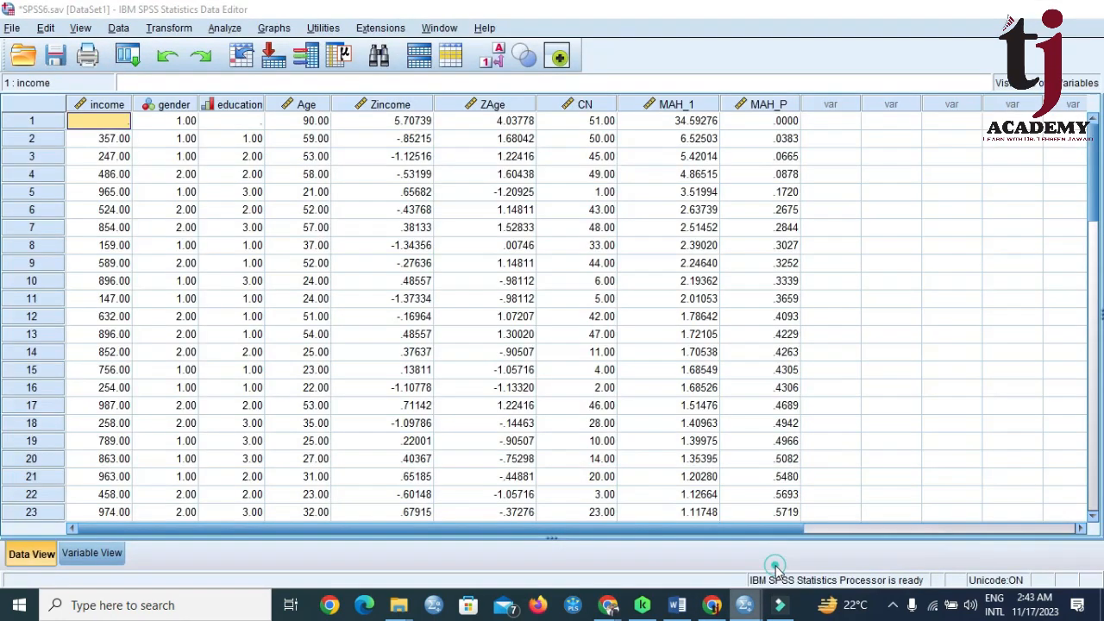
left_click(113, 123)
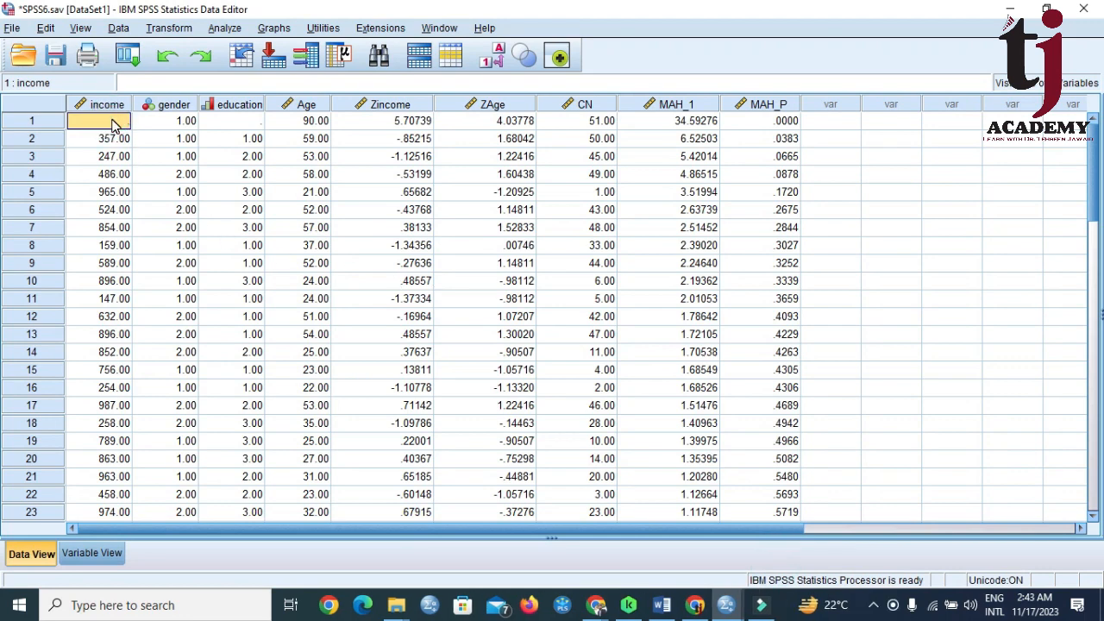
type("987.00")
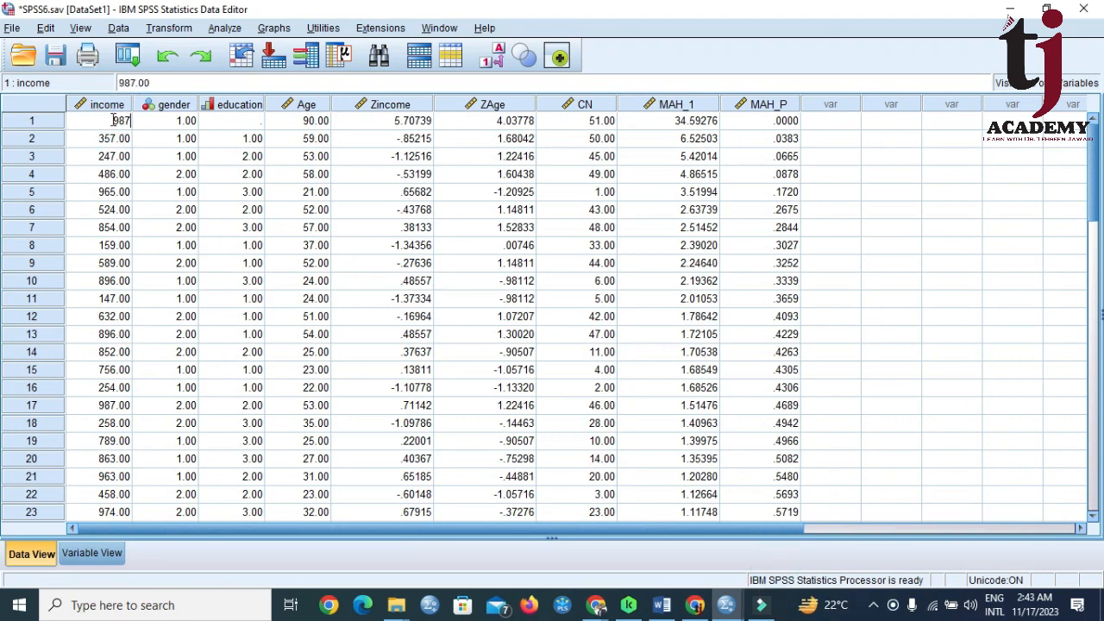
left_click(866, 231)
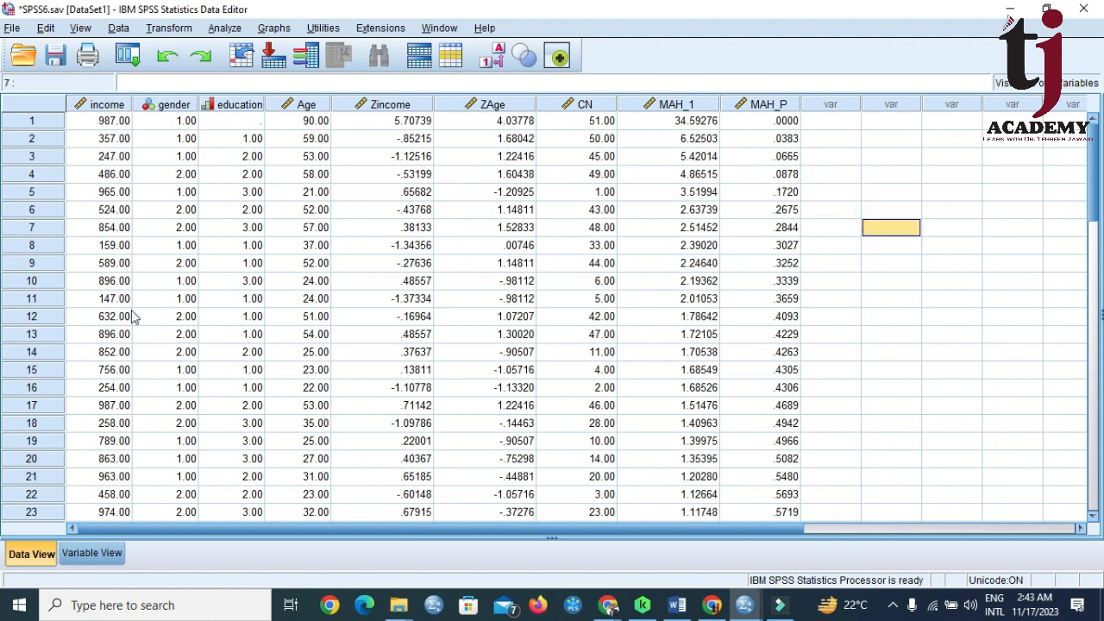
- Look through the income column of the data set, and switch to the "How to deal with Outliers?" section of the Word notes
scroll(134, 319, "down", 11)
scroll(134, 332, "up", 8)
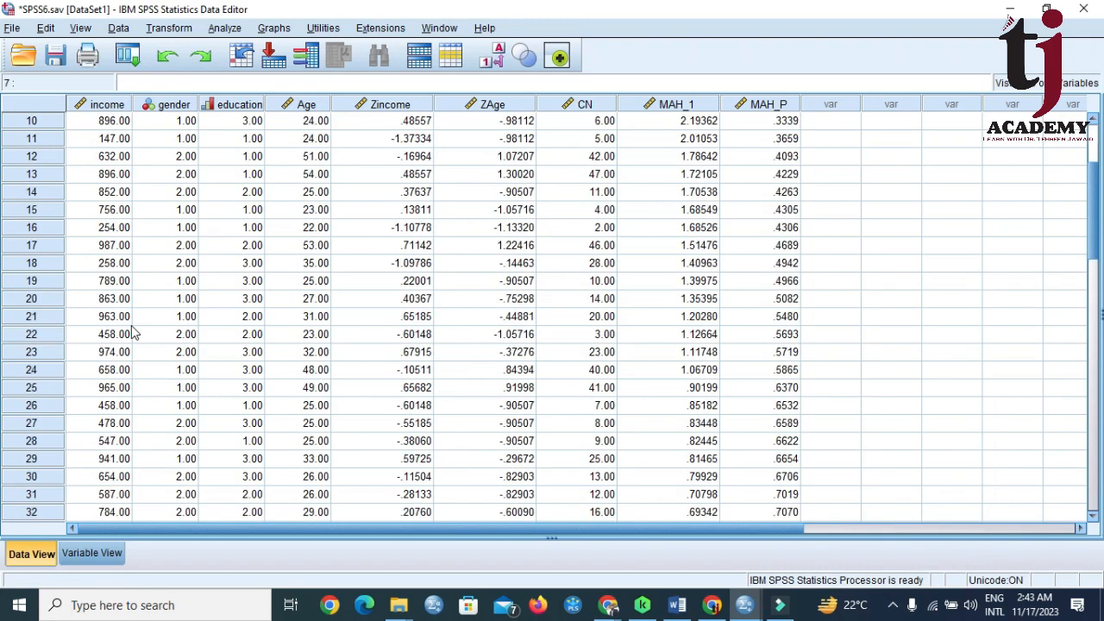
scroll(134, 333, "up", 3)
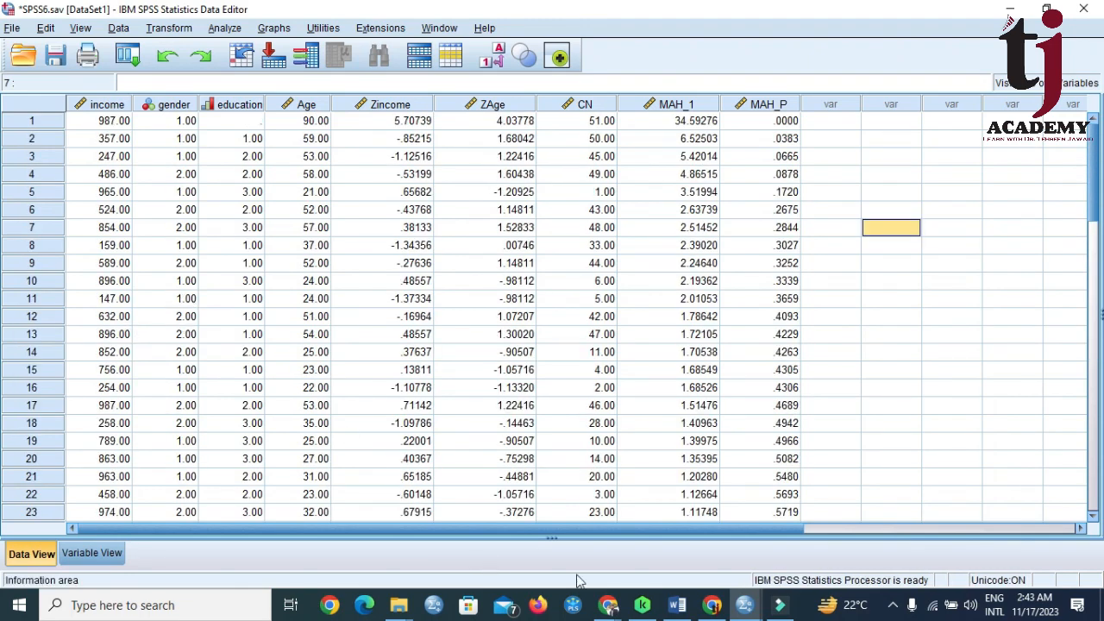
left_click(679, 610)
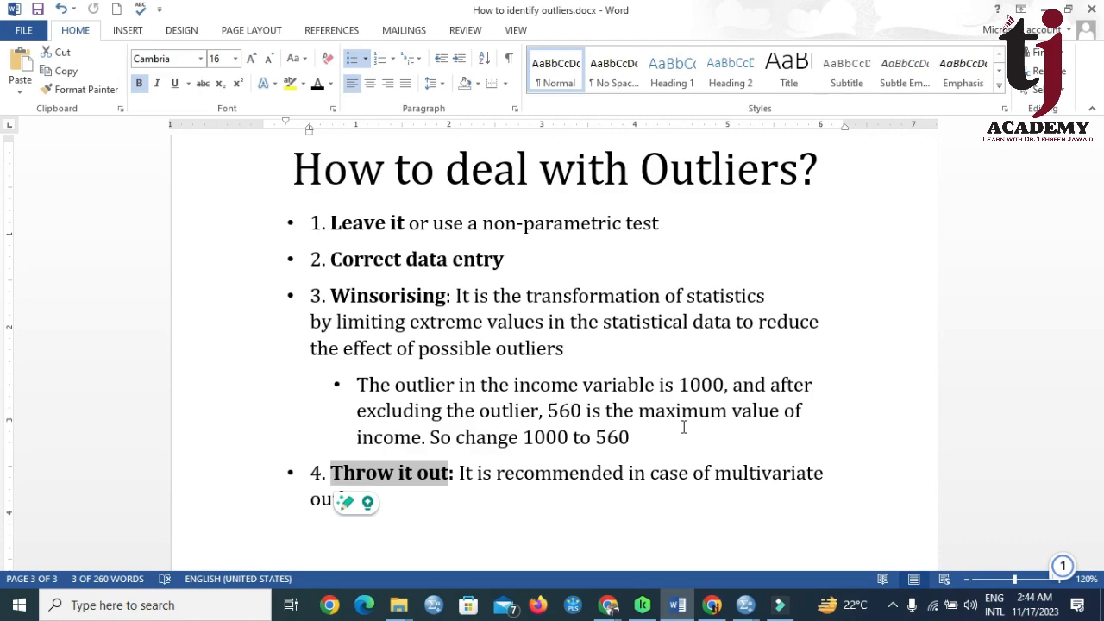
left_click(893, 605)
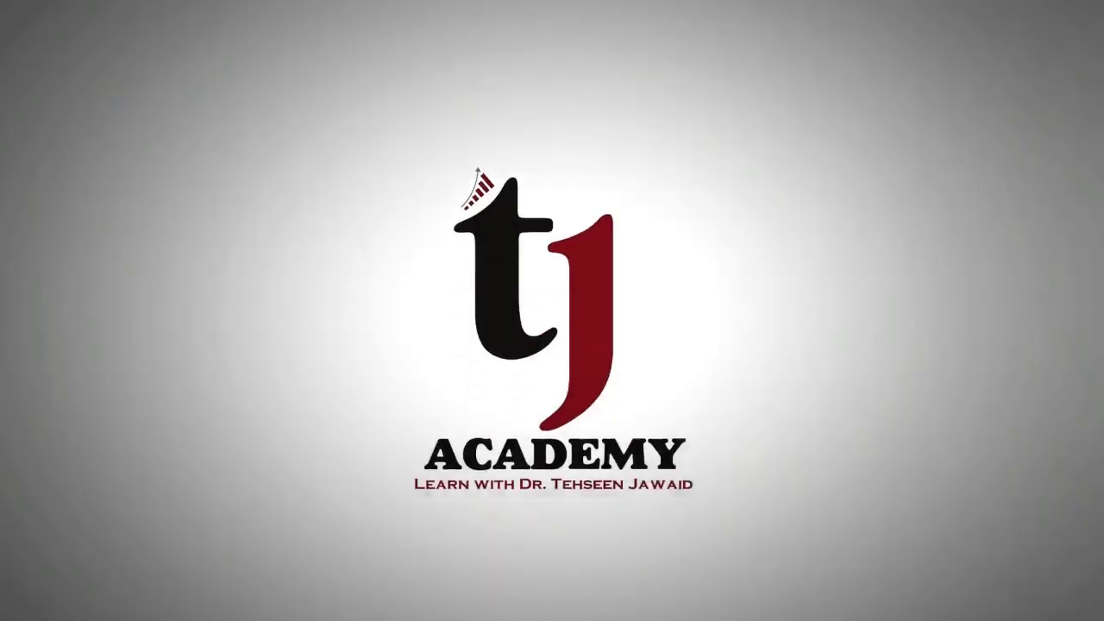